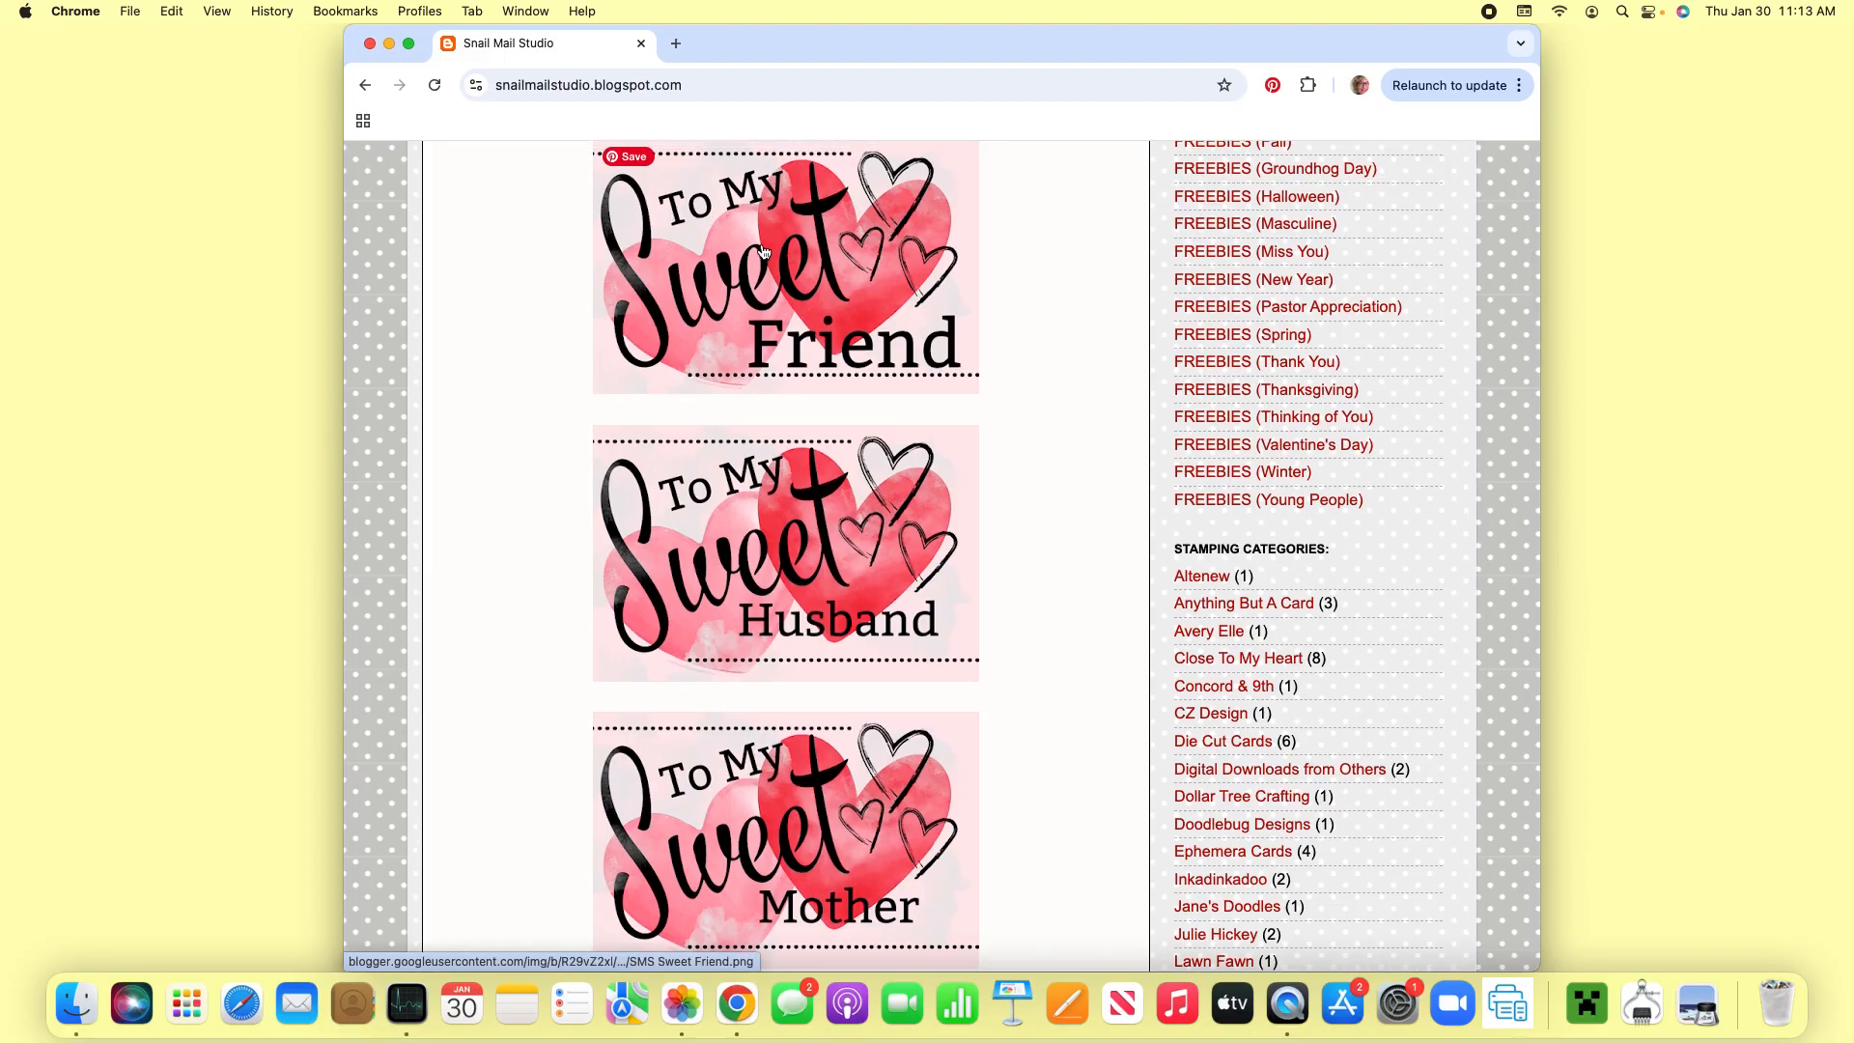
- Save the "To My Sweet" Friend, Husband and Mother images from the blog page to the desktop
scroll(713, 264, down, 1)
click(713, 264)
drag(713, 263, 1651, 179)
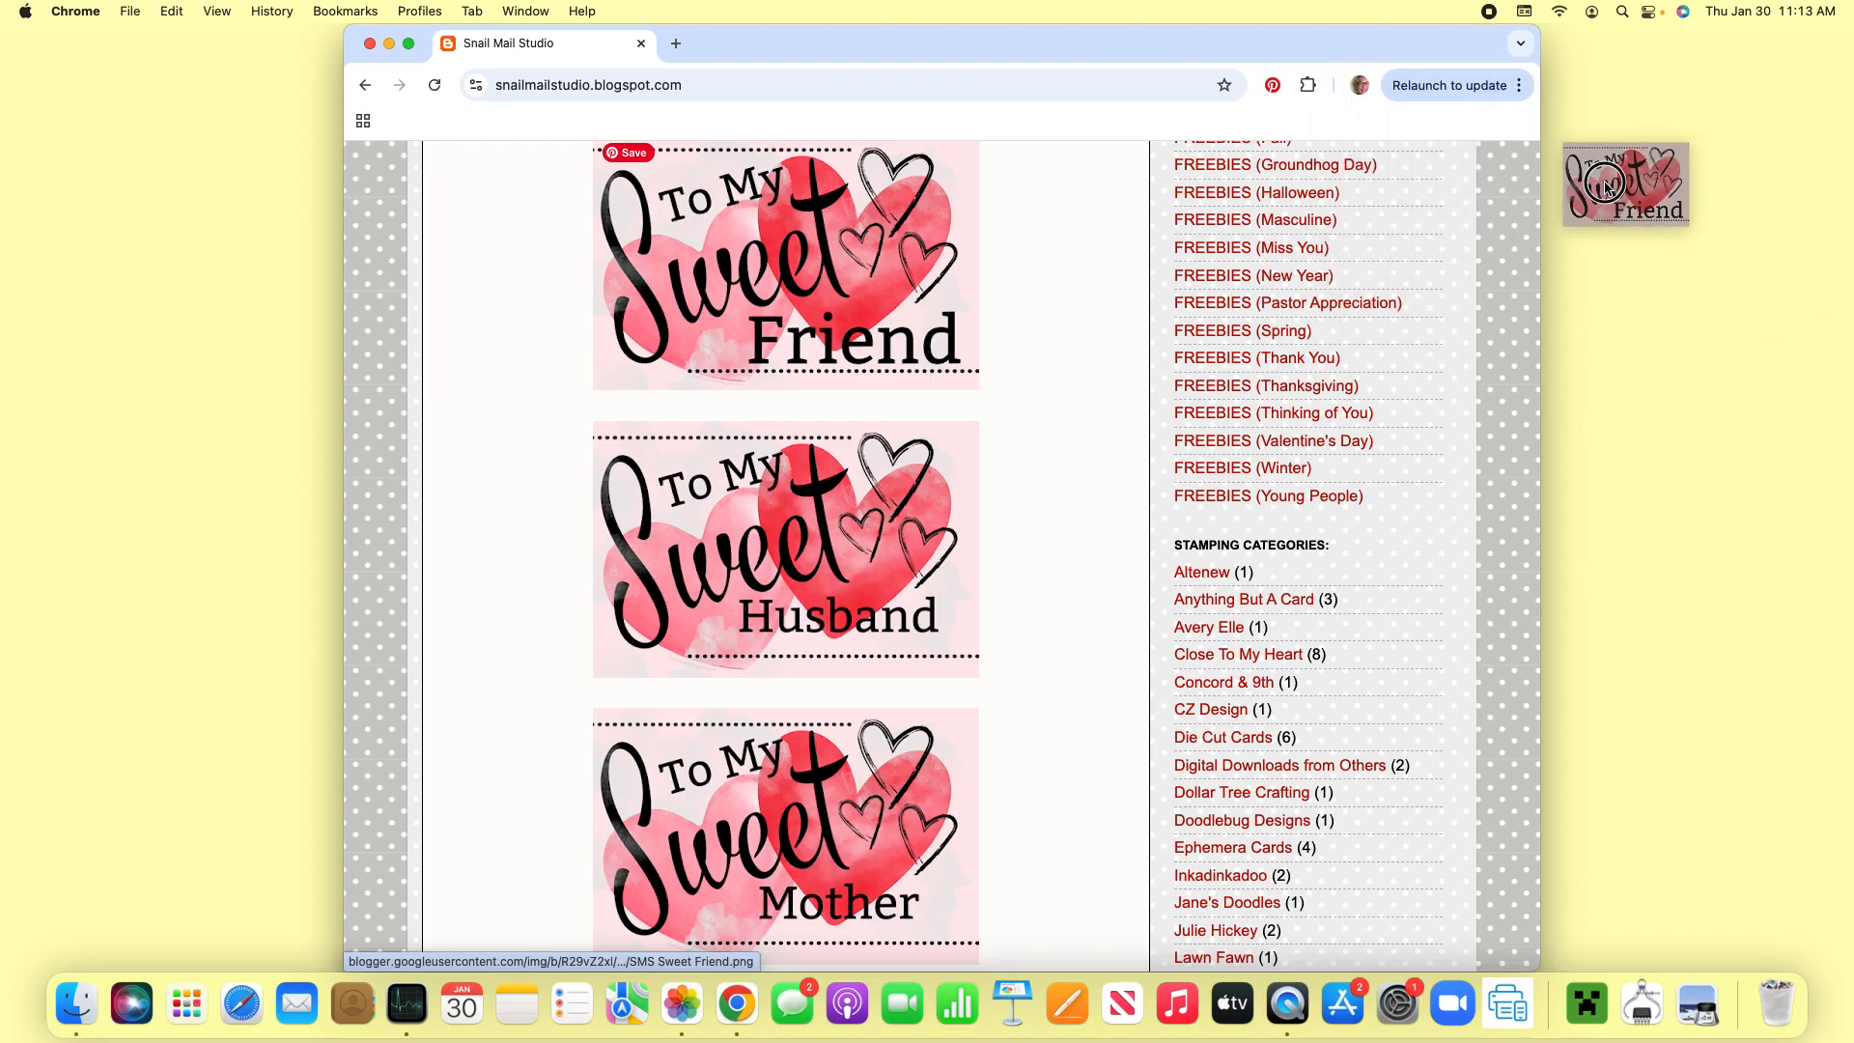
drag(811, 591, 1658, 415)
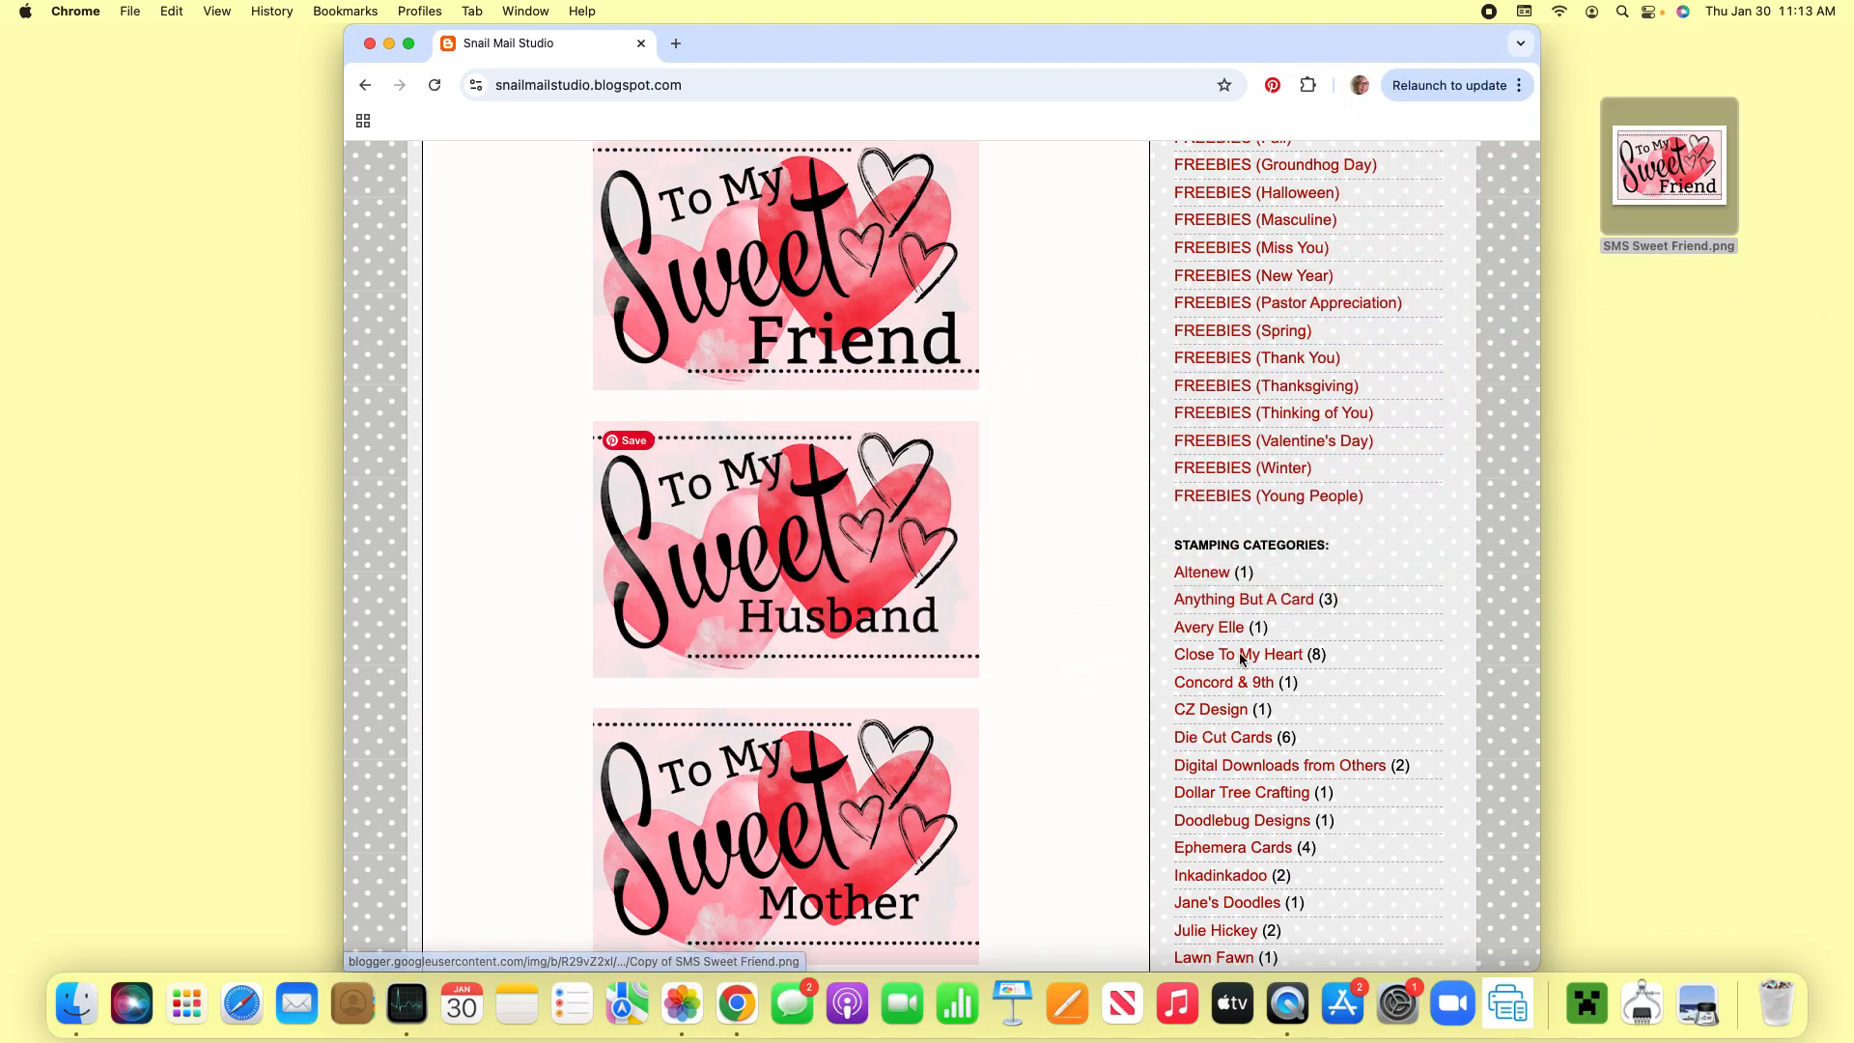
drag(792, 835, 1659, 610)
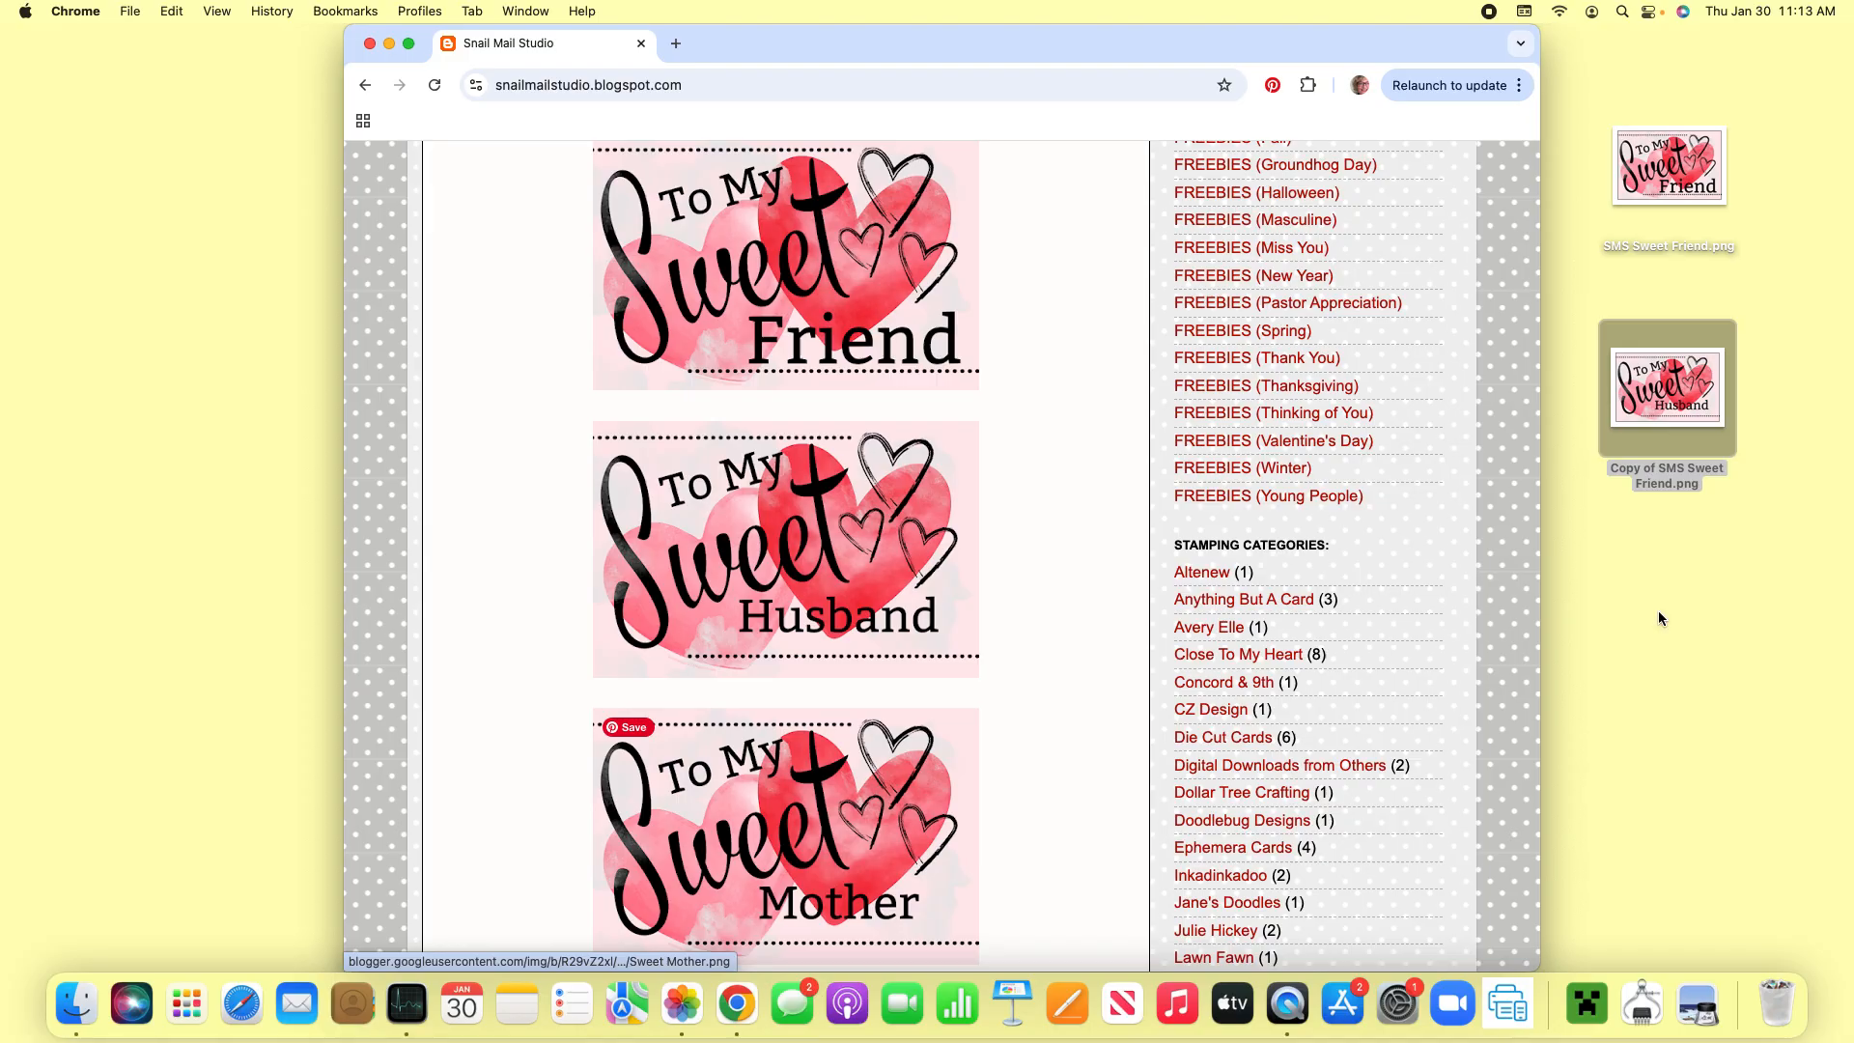
- Switch to Pages and create a new document from the Blank Landscape template, keeping the desktop images in view
click(1067, 1005)
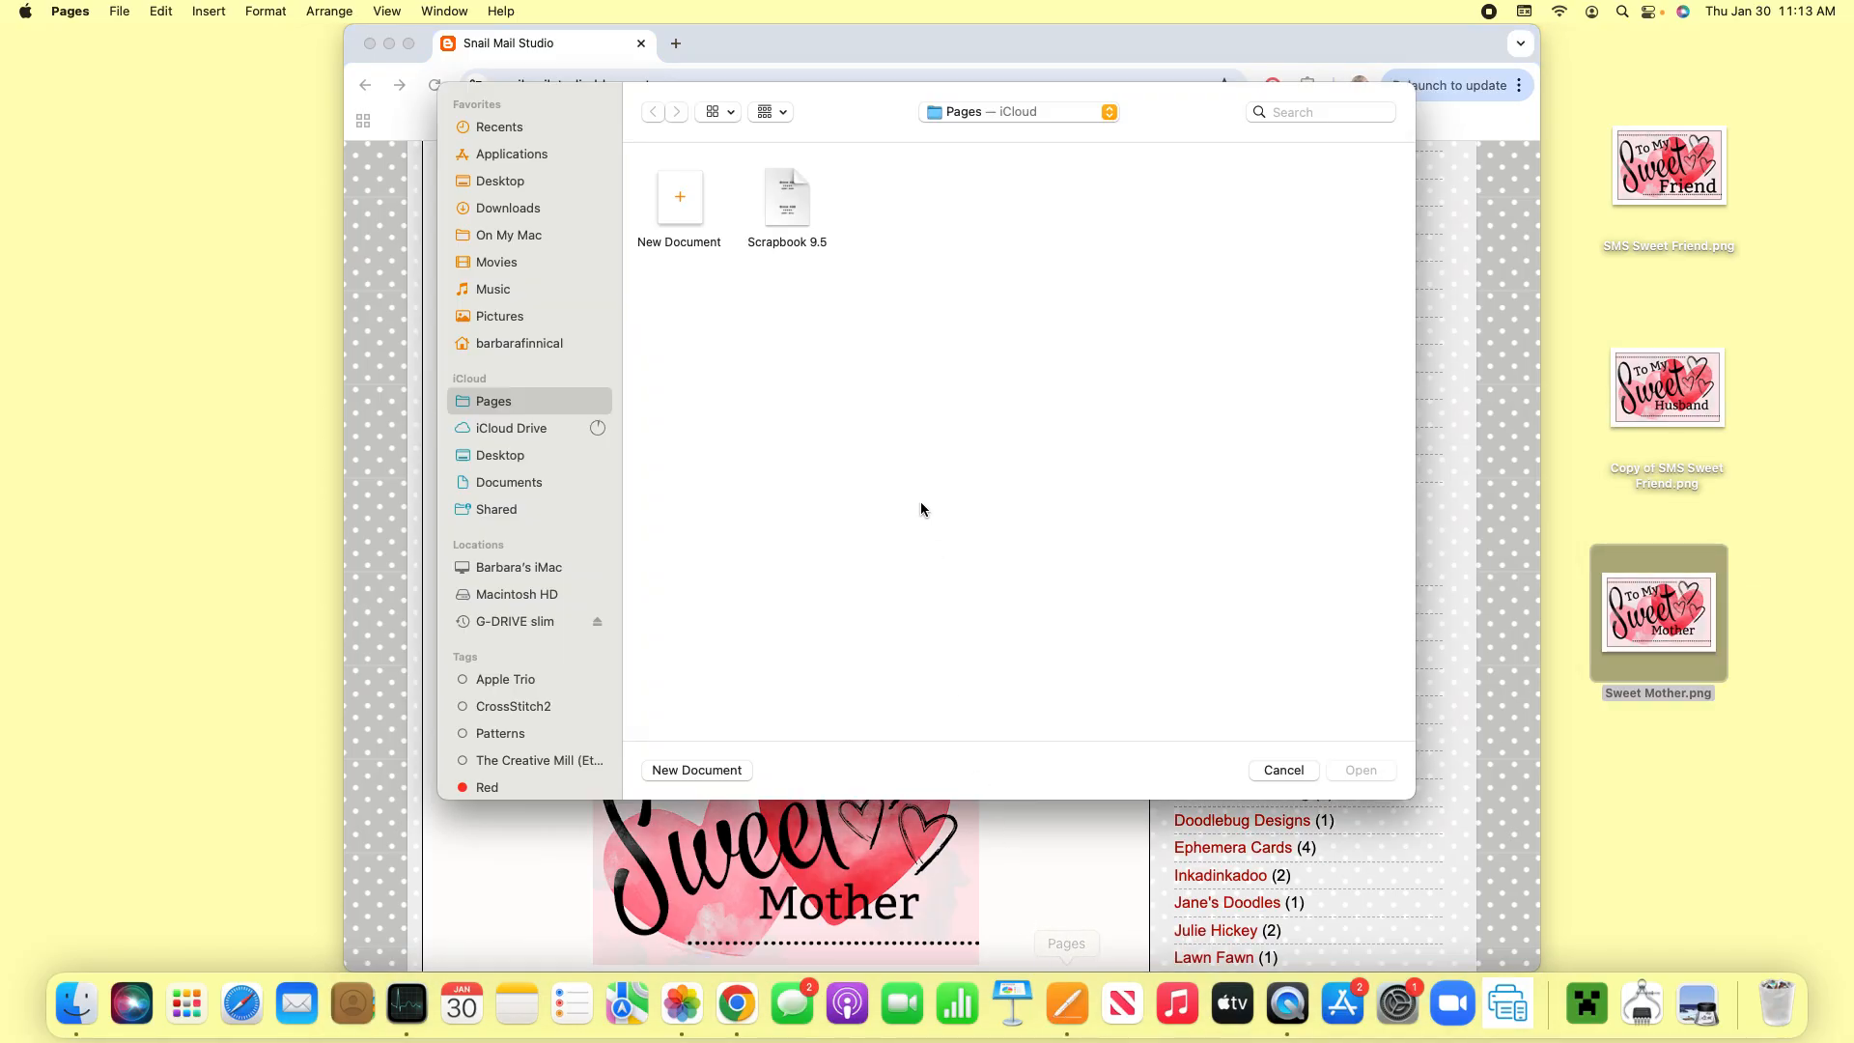
double_click(682, 202)
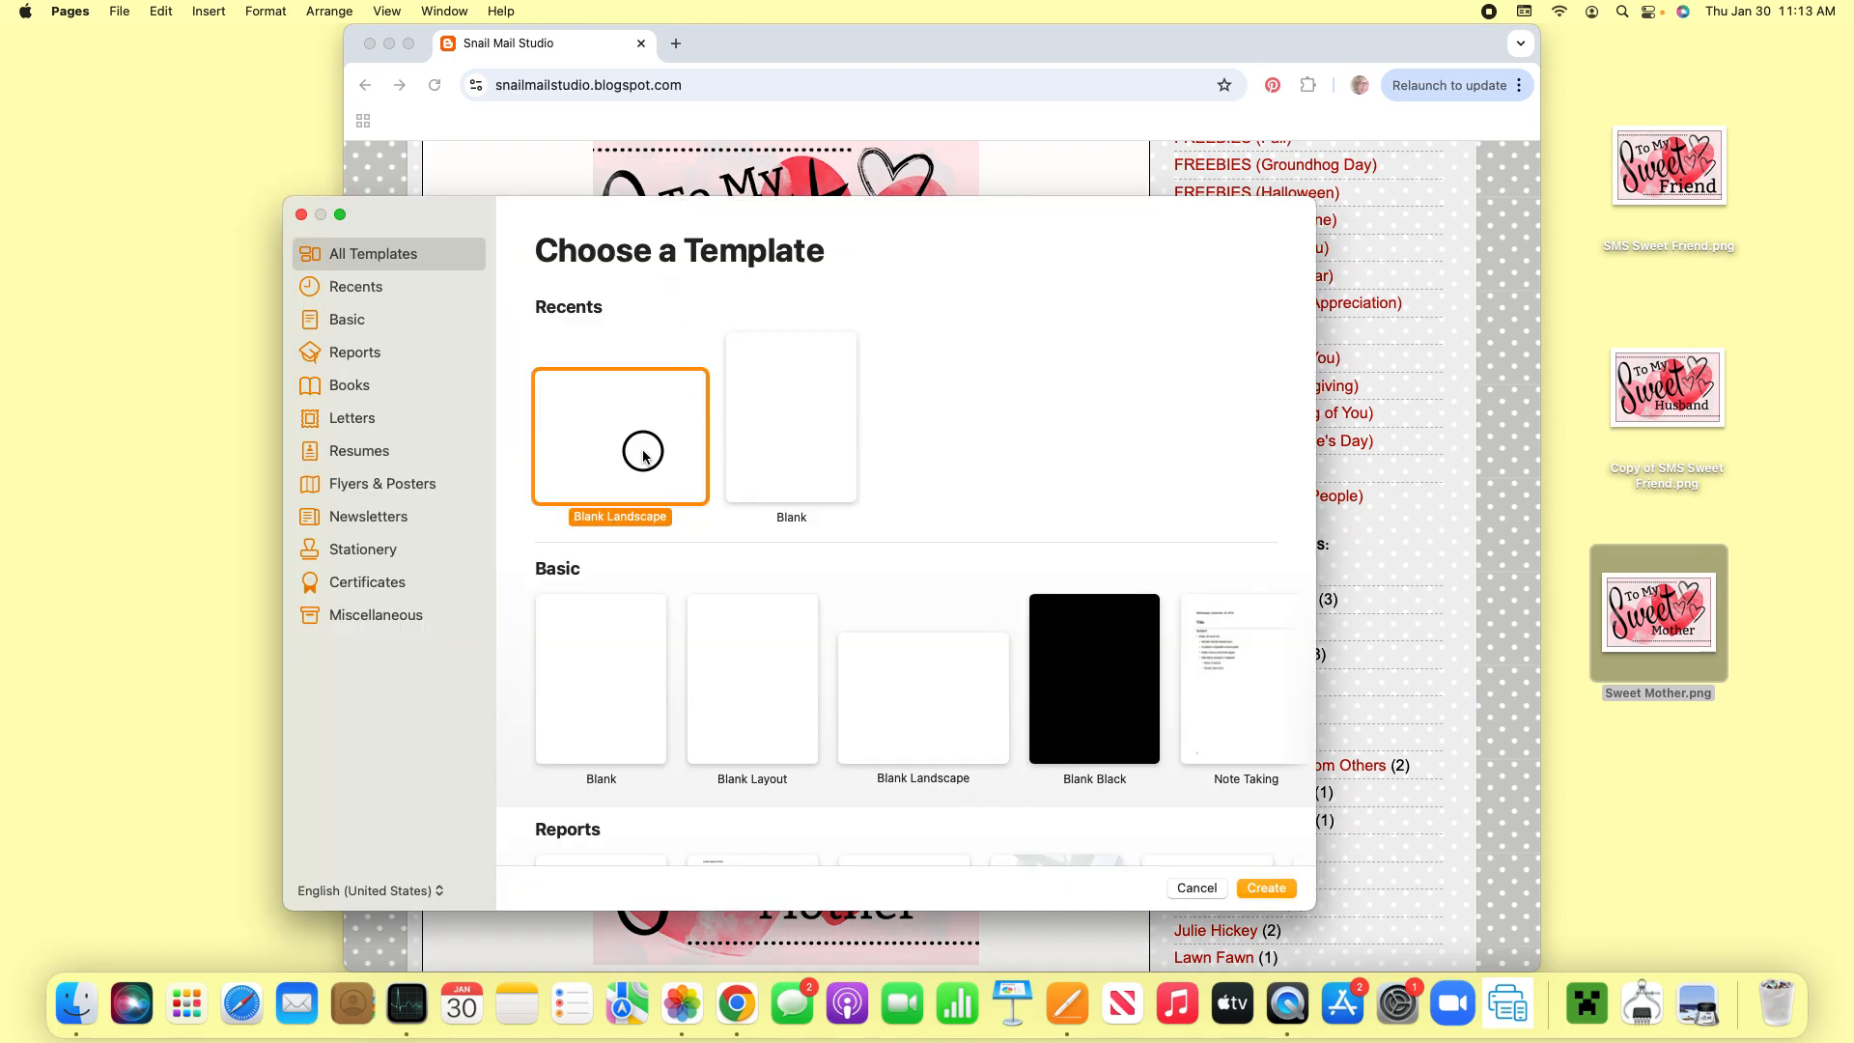
click(1275, 889)
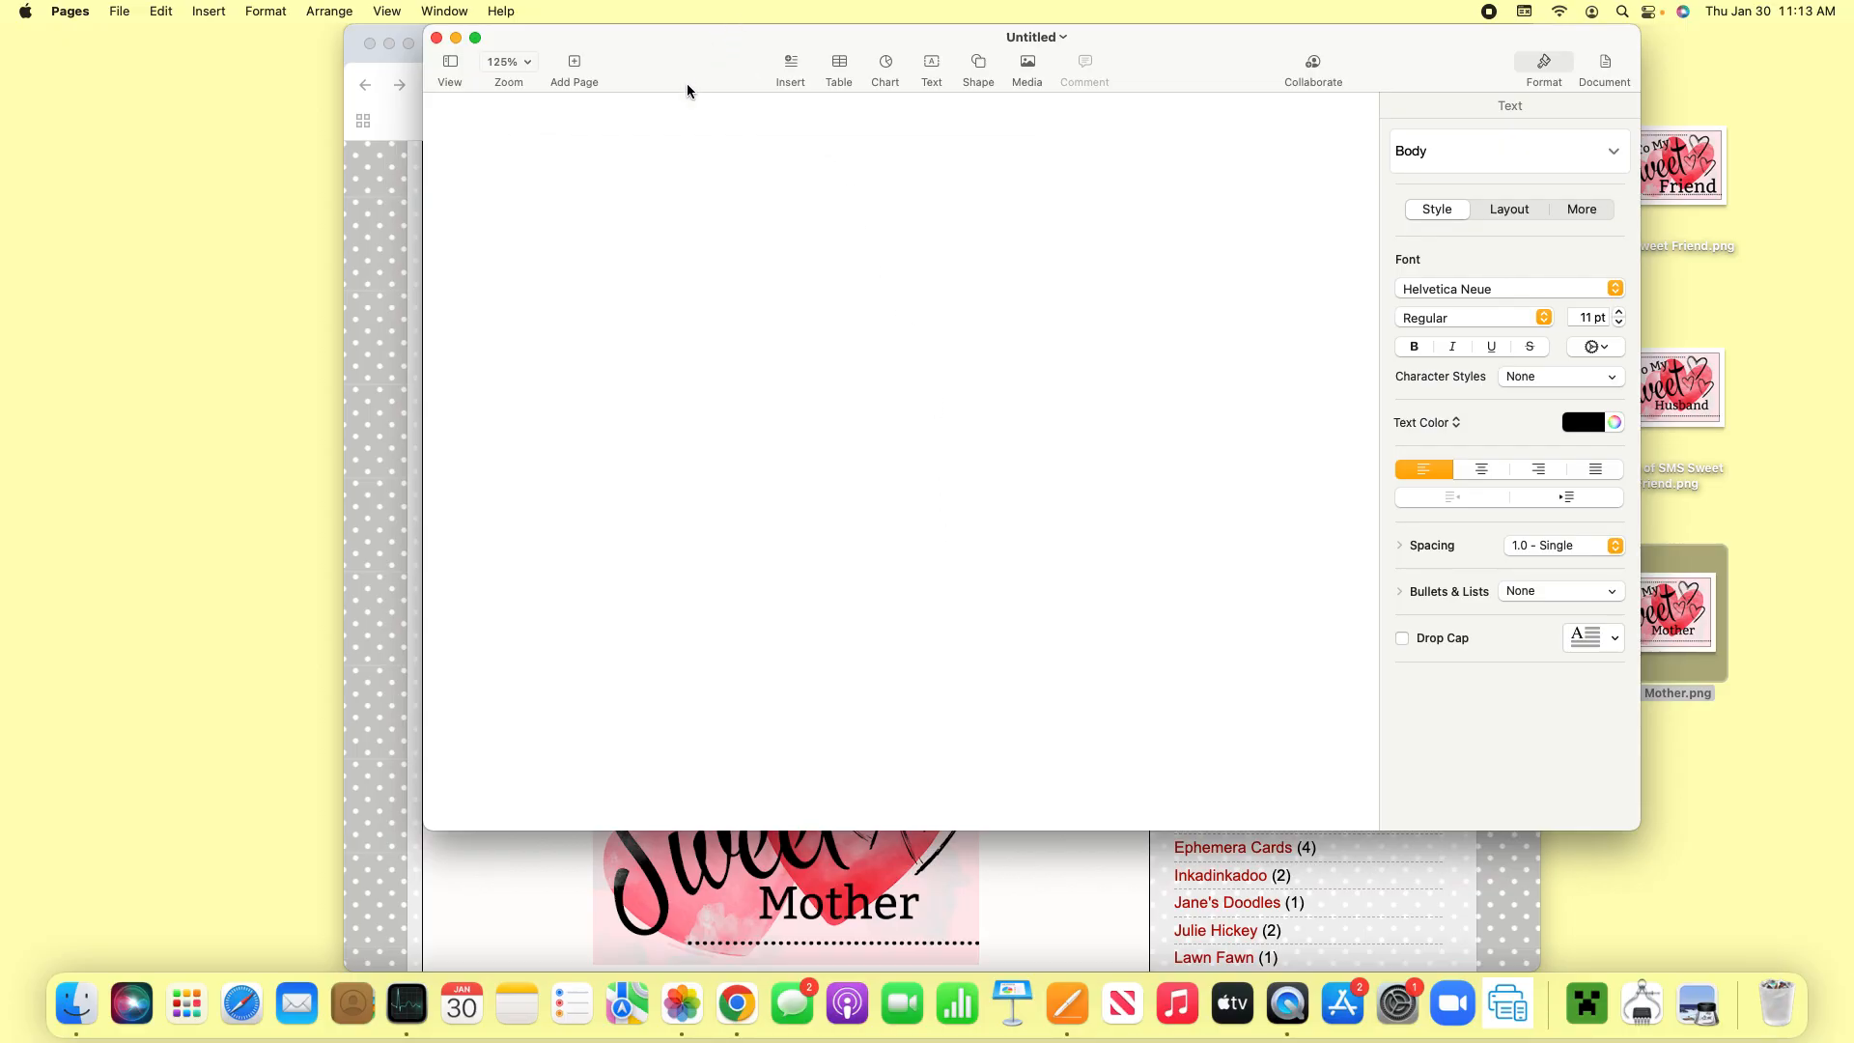
drag(1201, 60, 1043, 59)
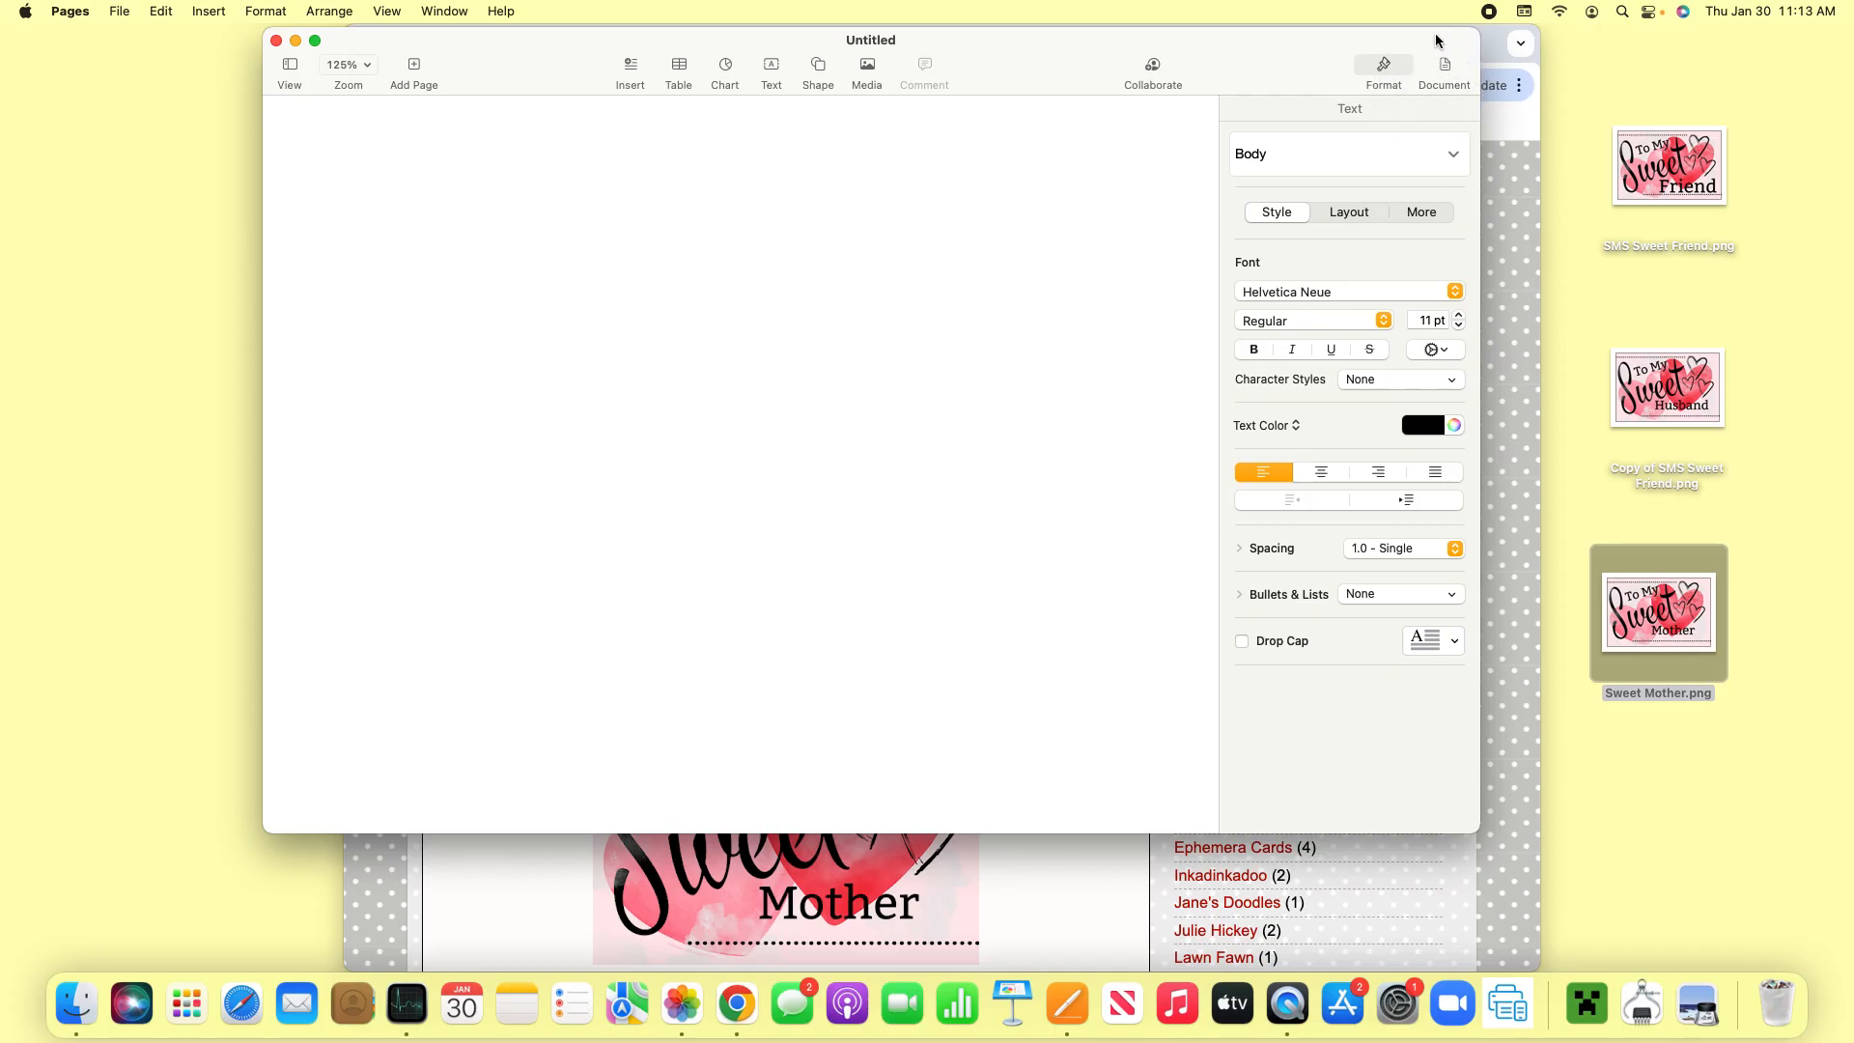
- Turn off the document's header and footer and set the top, bottom, left and right margins to 0 in
click(1446, 68)
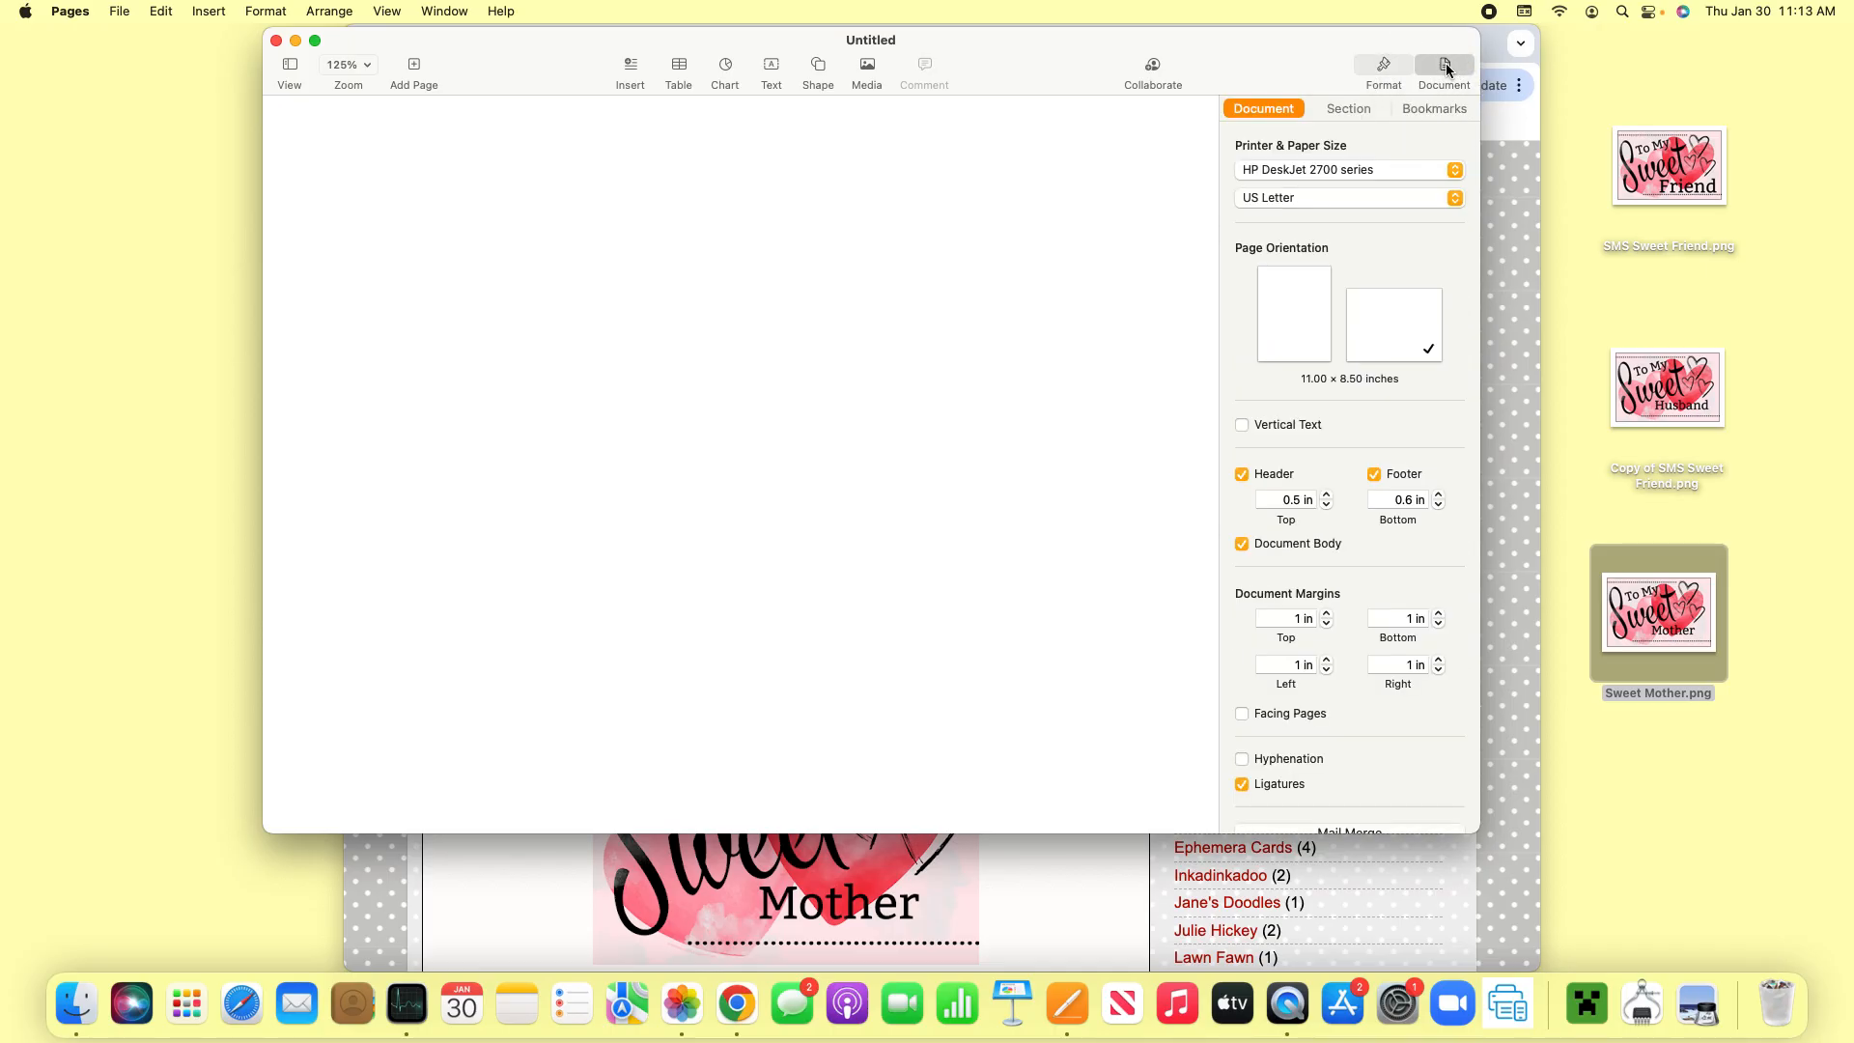
click(1244, 475)
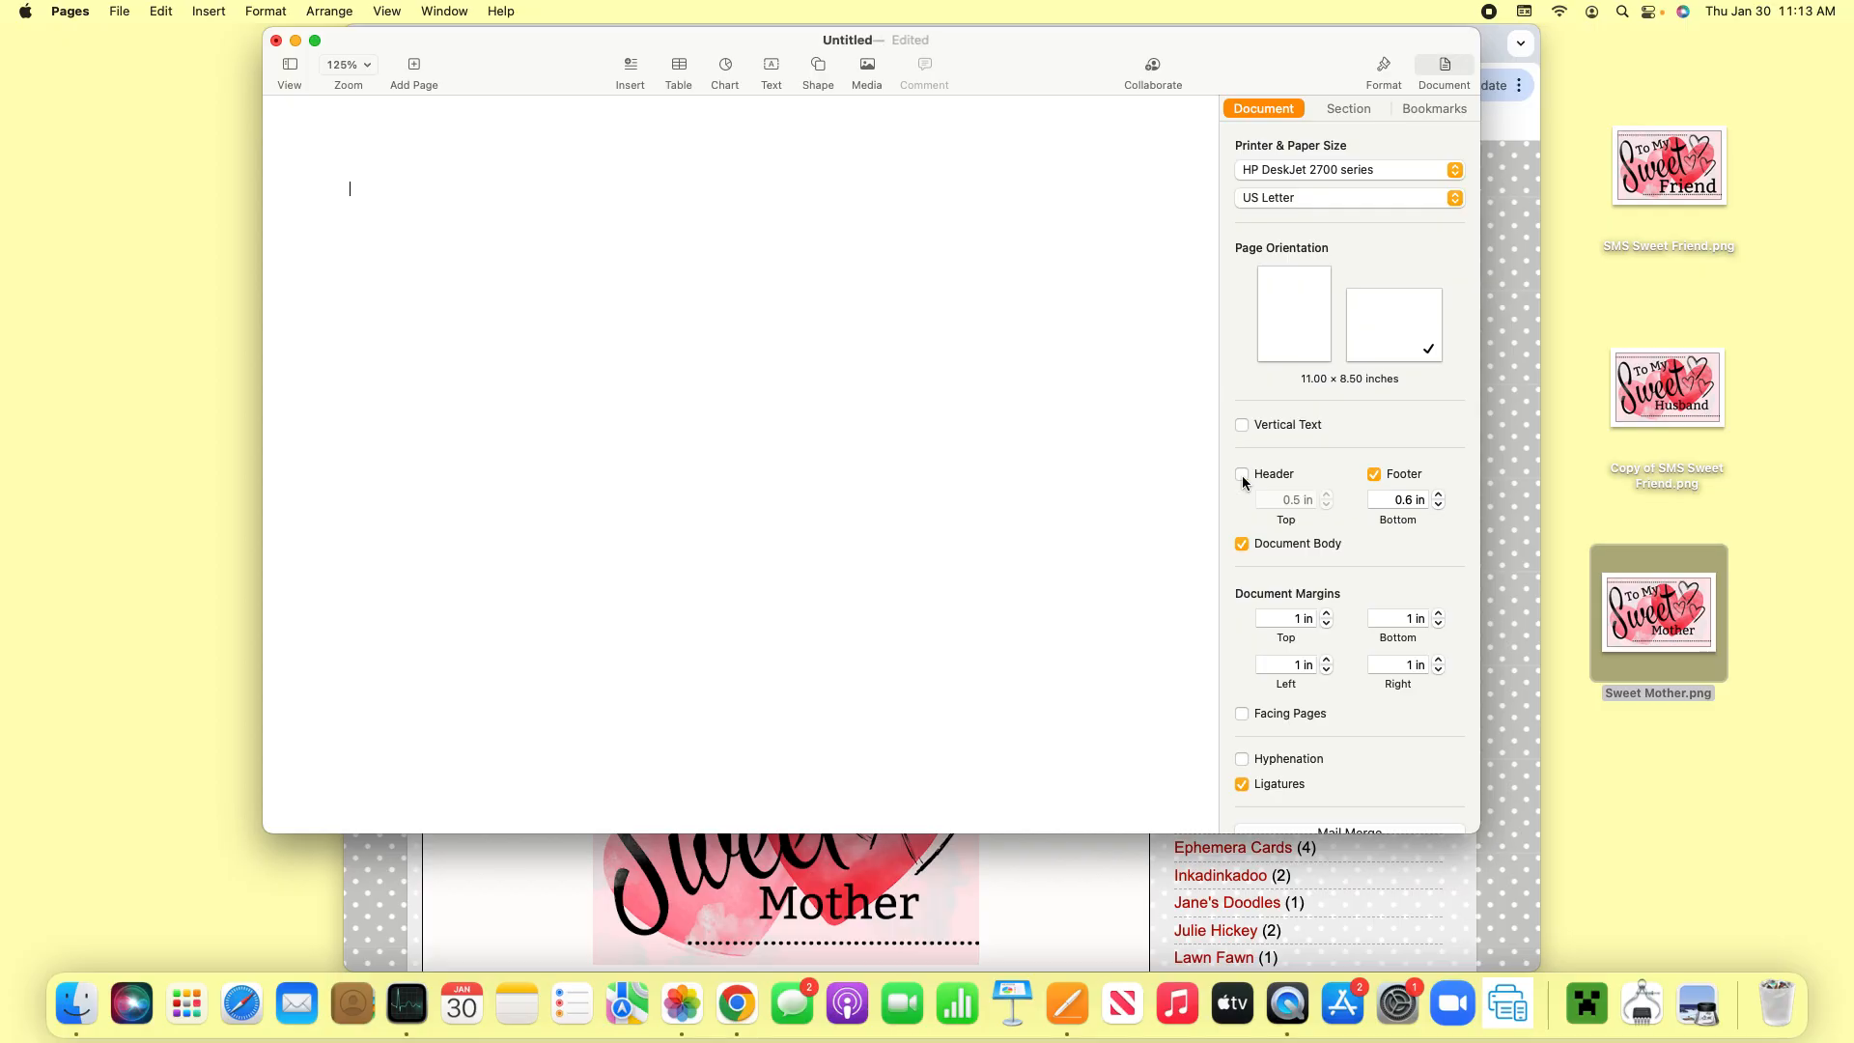
click(1375, 475)
click(1327, 623)
click(1328, 623)
click(1328, 624)
click(1328, 672)
click(1328, 672)
click(1439, 623)
click(1439, 625)
click(1440, 671)
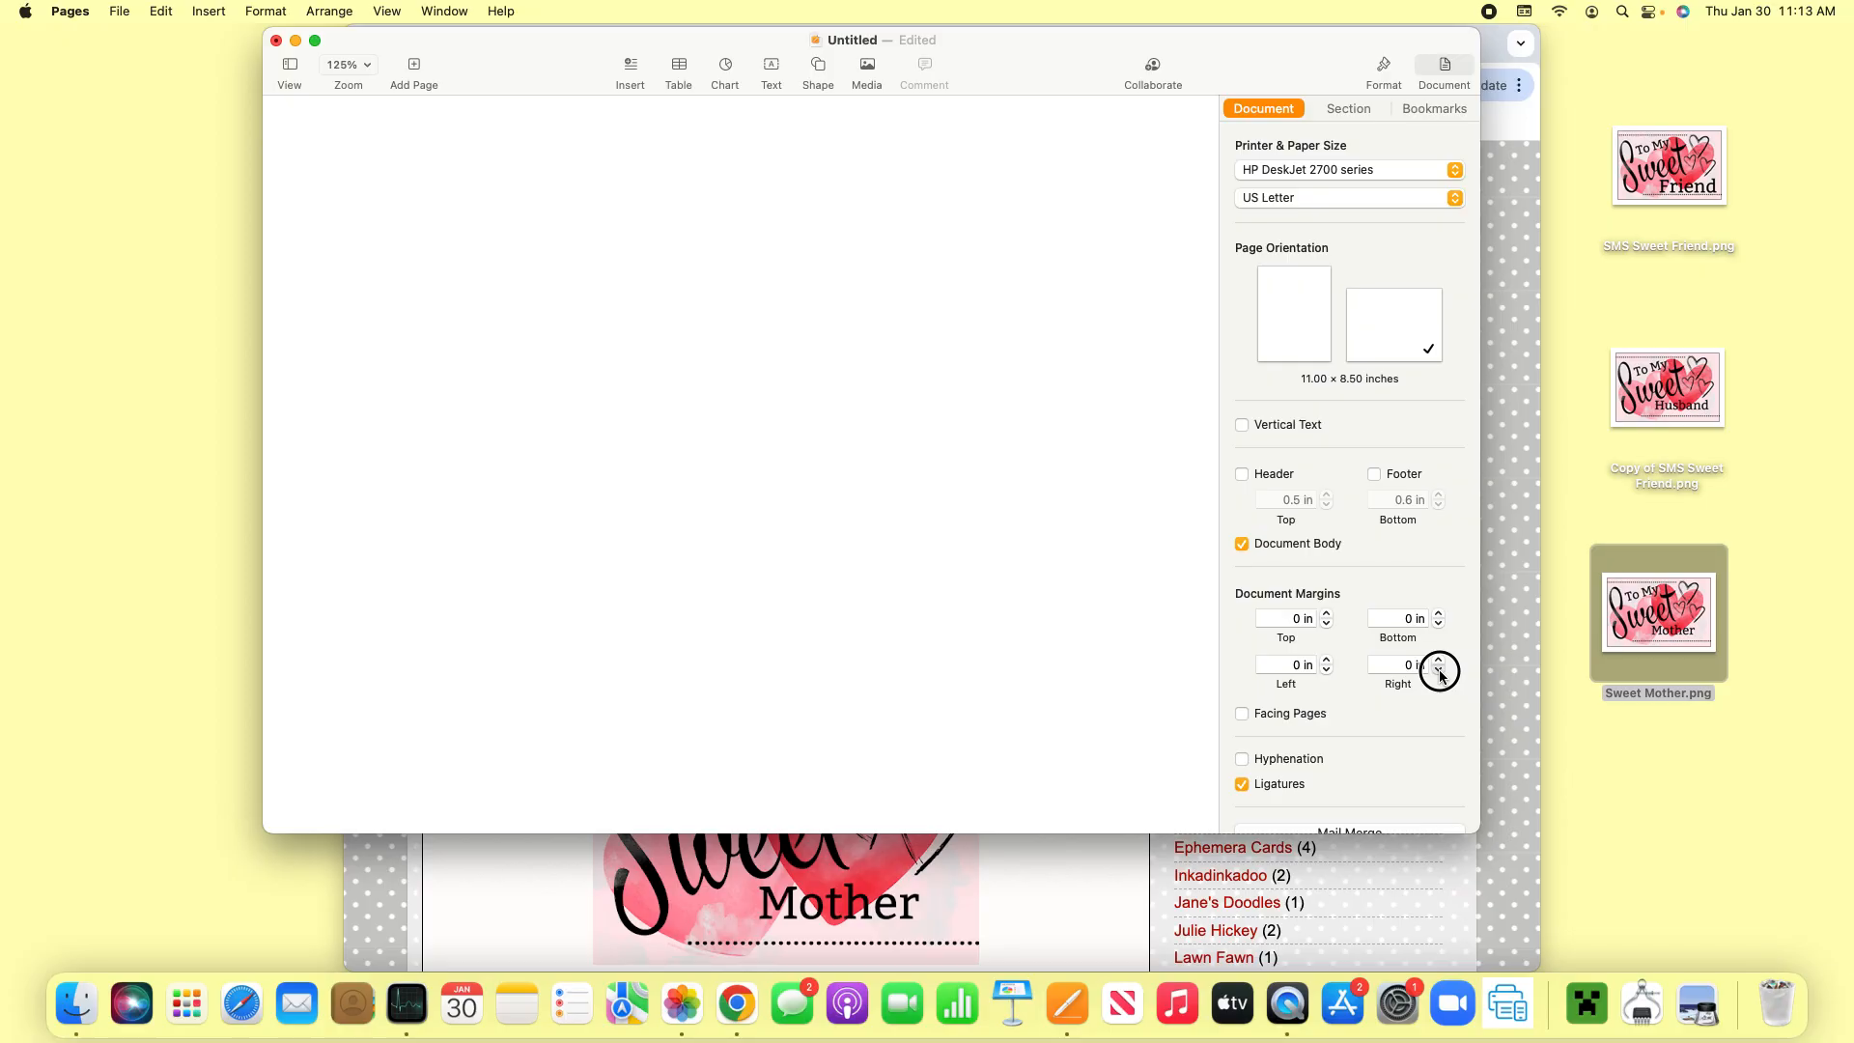
- Place two copies of the Sweet Friend image and one Sweet Mother image from the desktop on the page
drag(1654, 160, 545, 278)
drag(1667, 200, 534, 596)
drag(1683, 623, 1143, 324)
drag(681, 564, 1237, 605)
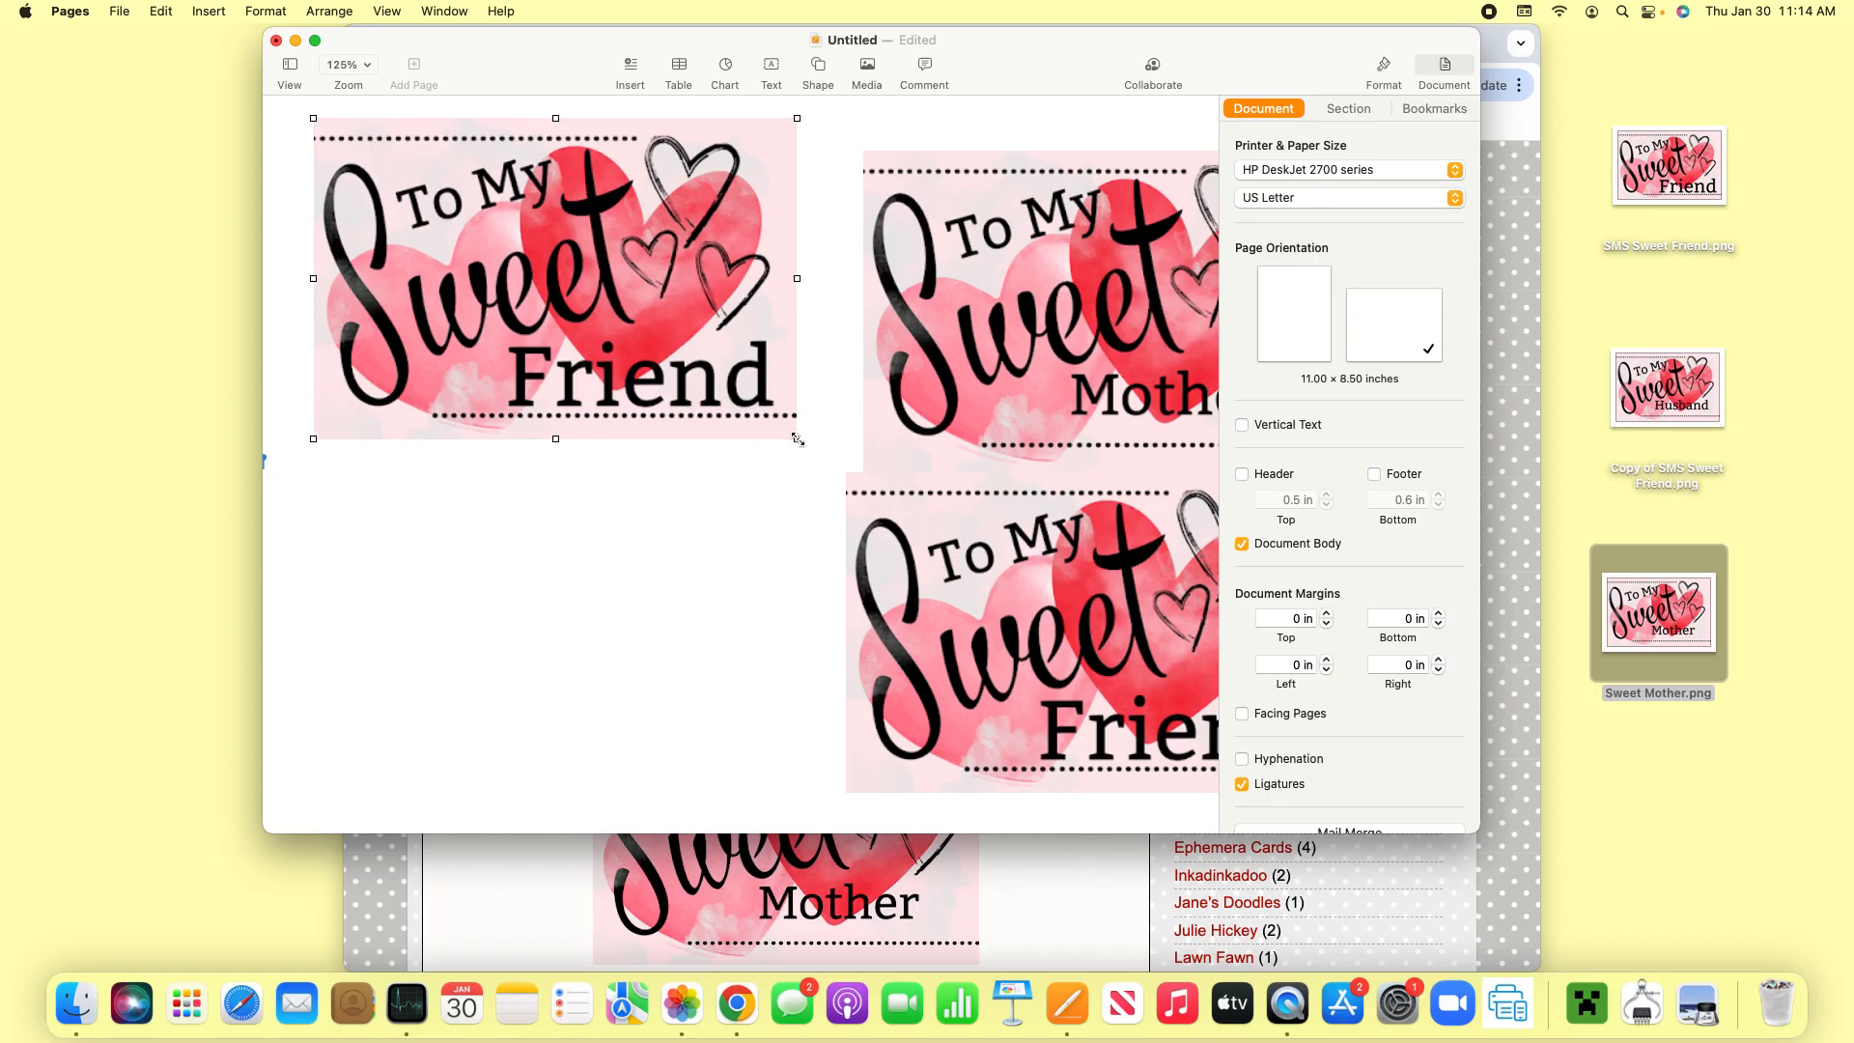
- Resize the upper Sweet Friend image to 4.25 in wide by 2.83 in high
drag(795, 440, 685, 356)
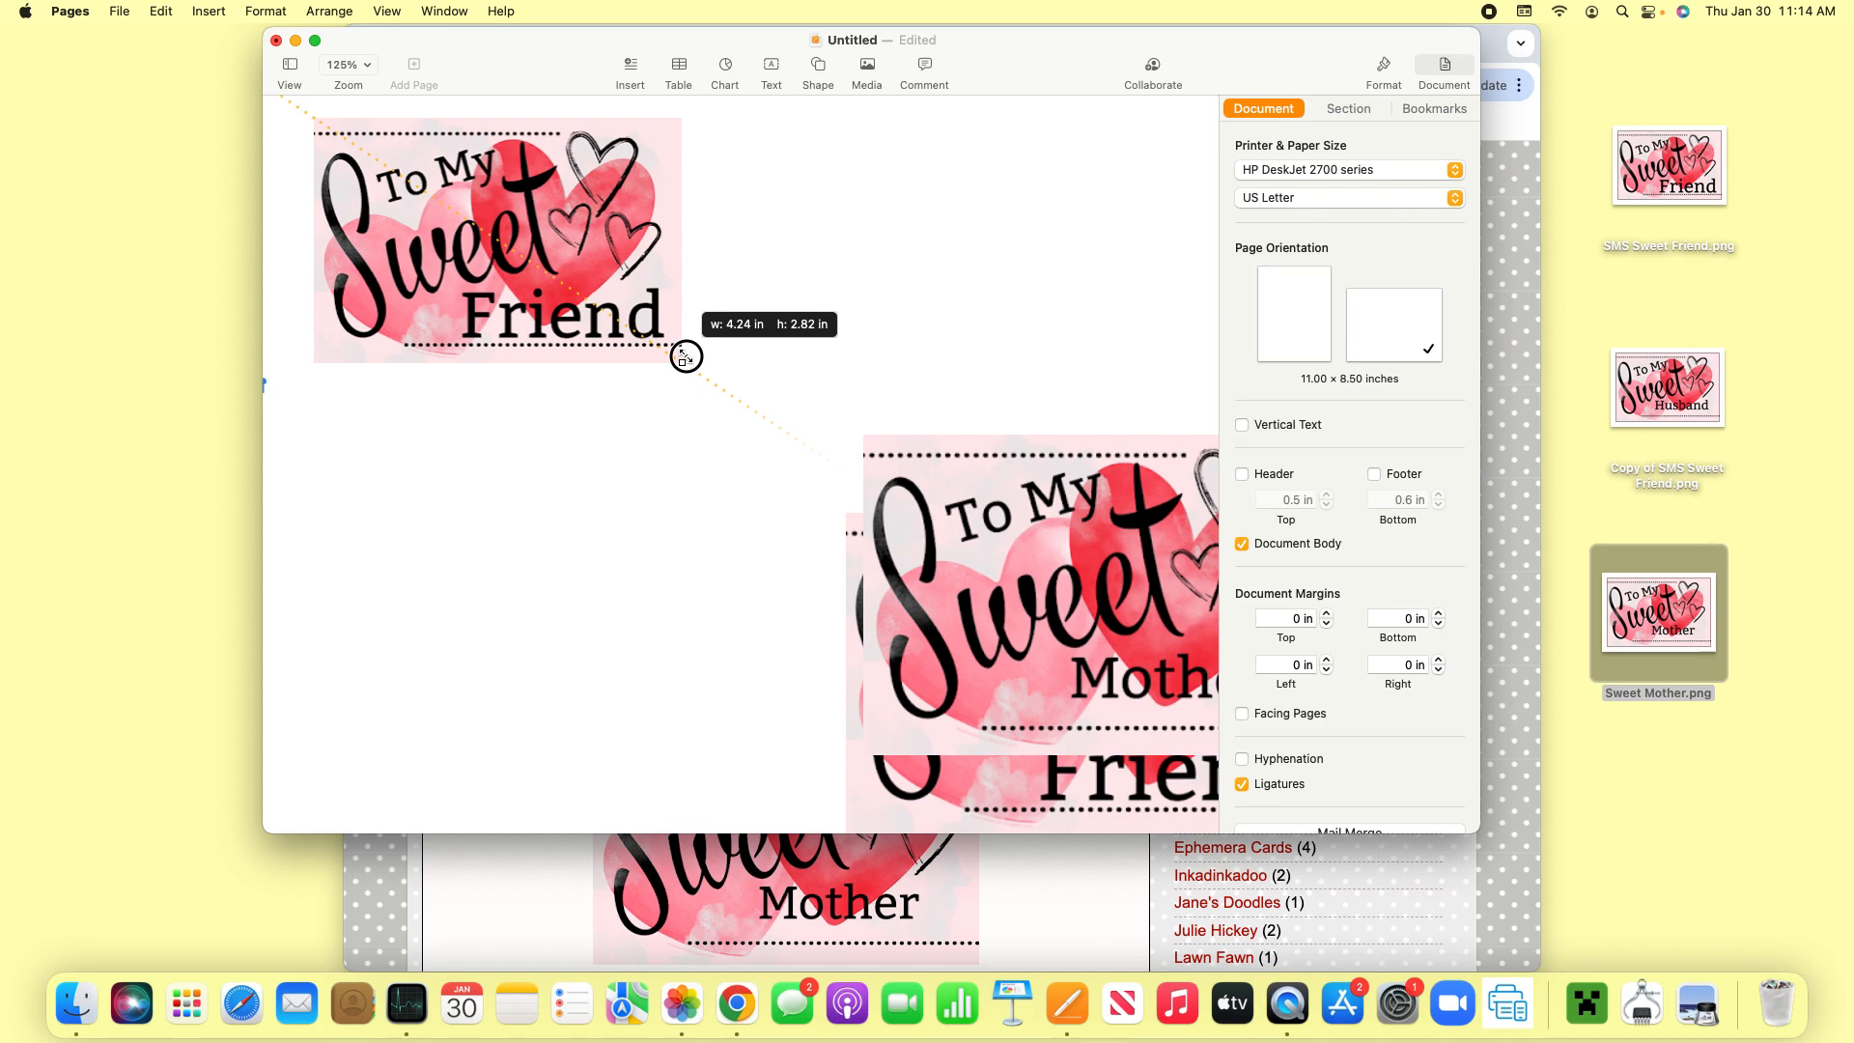
drag(685, 357, 687, 359)
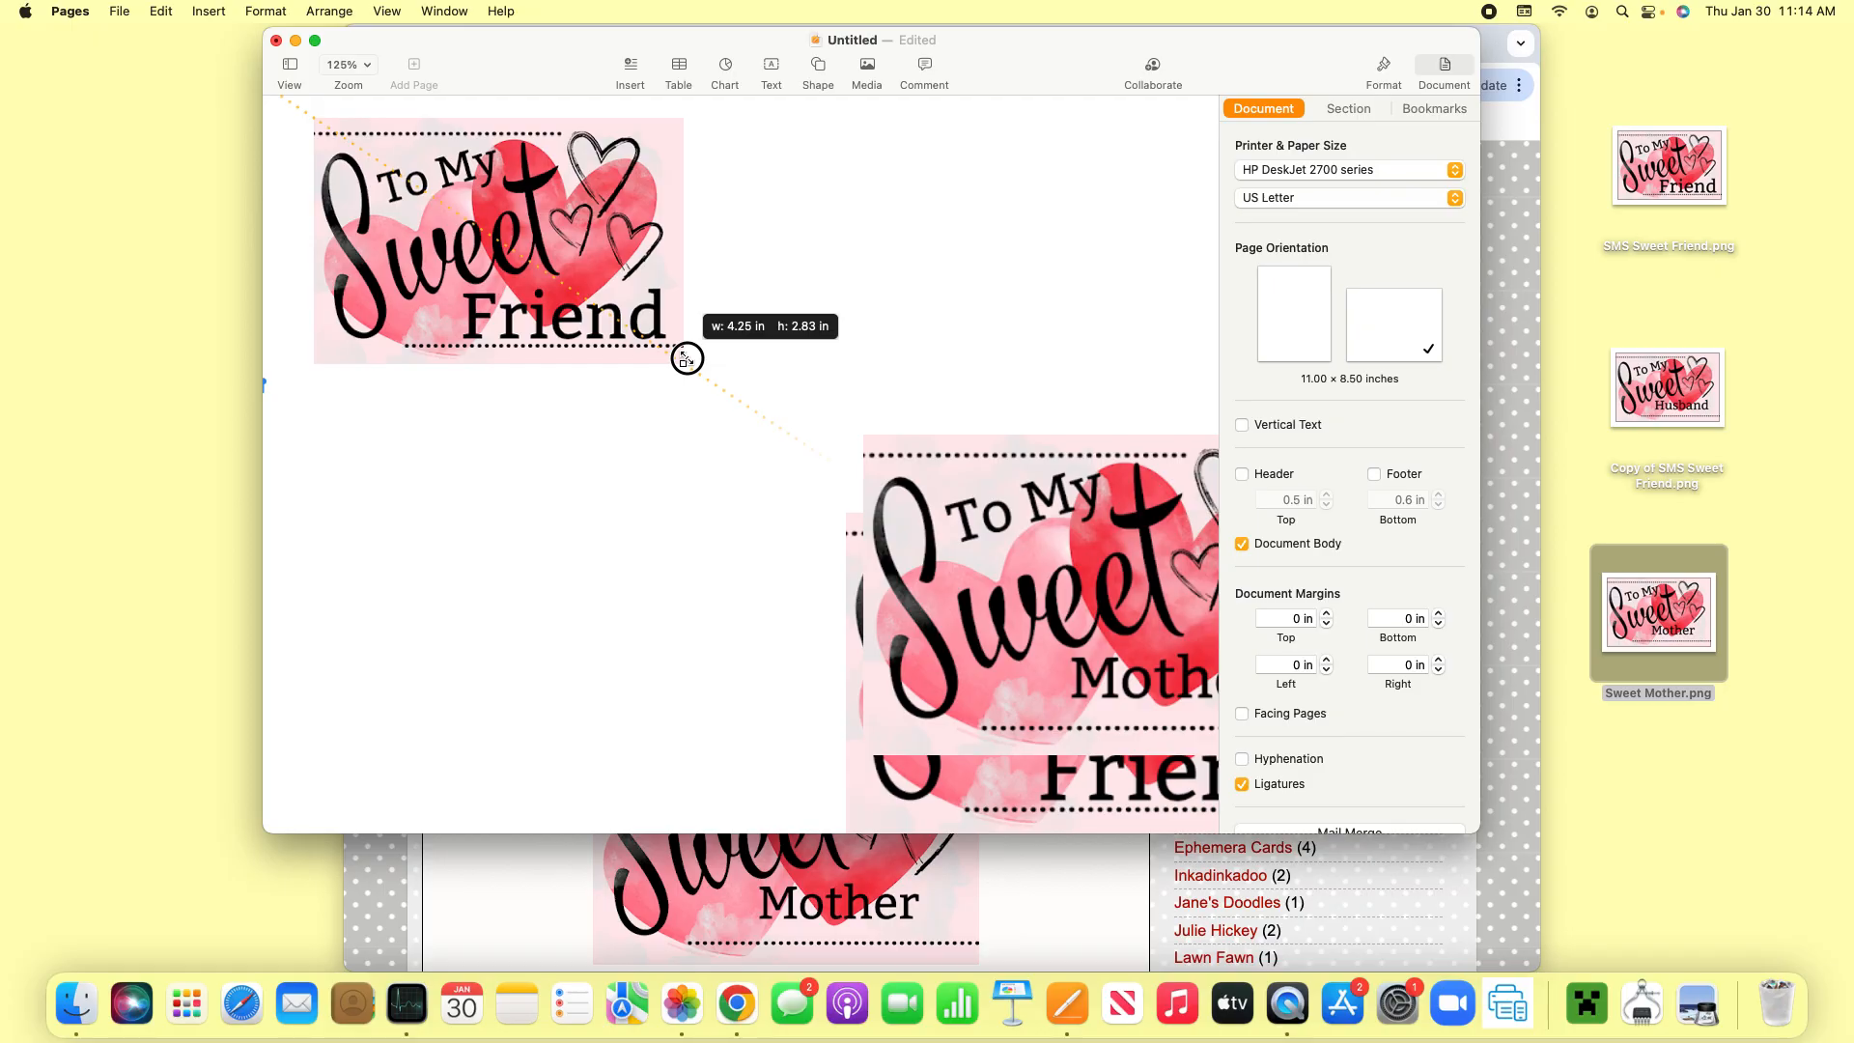
drag(686, 358, 686, 358)
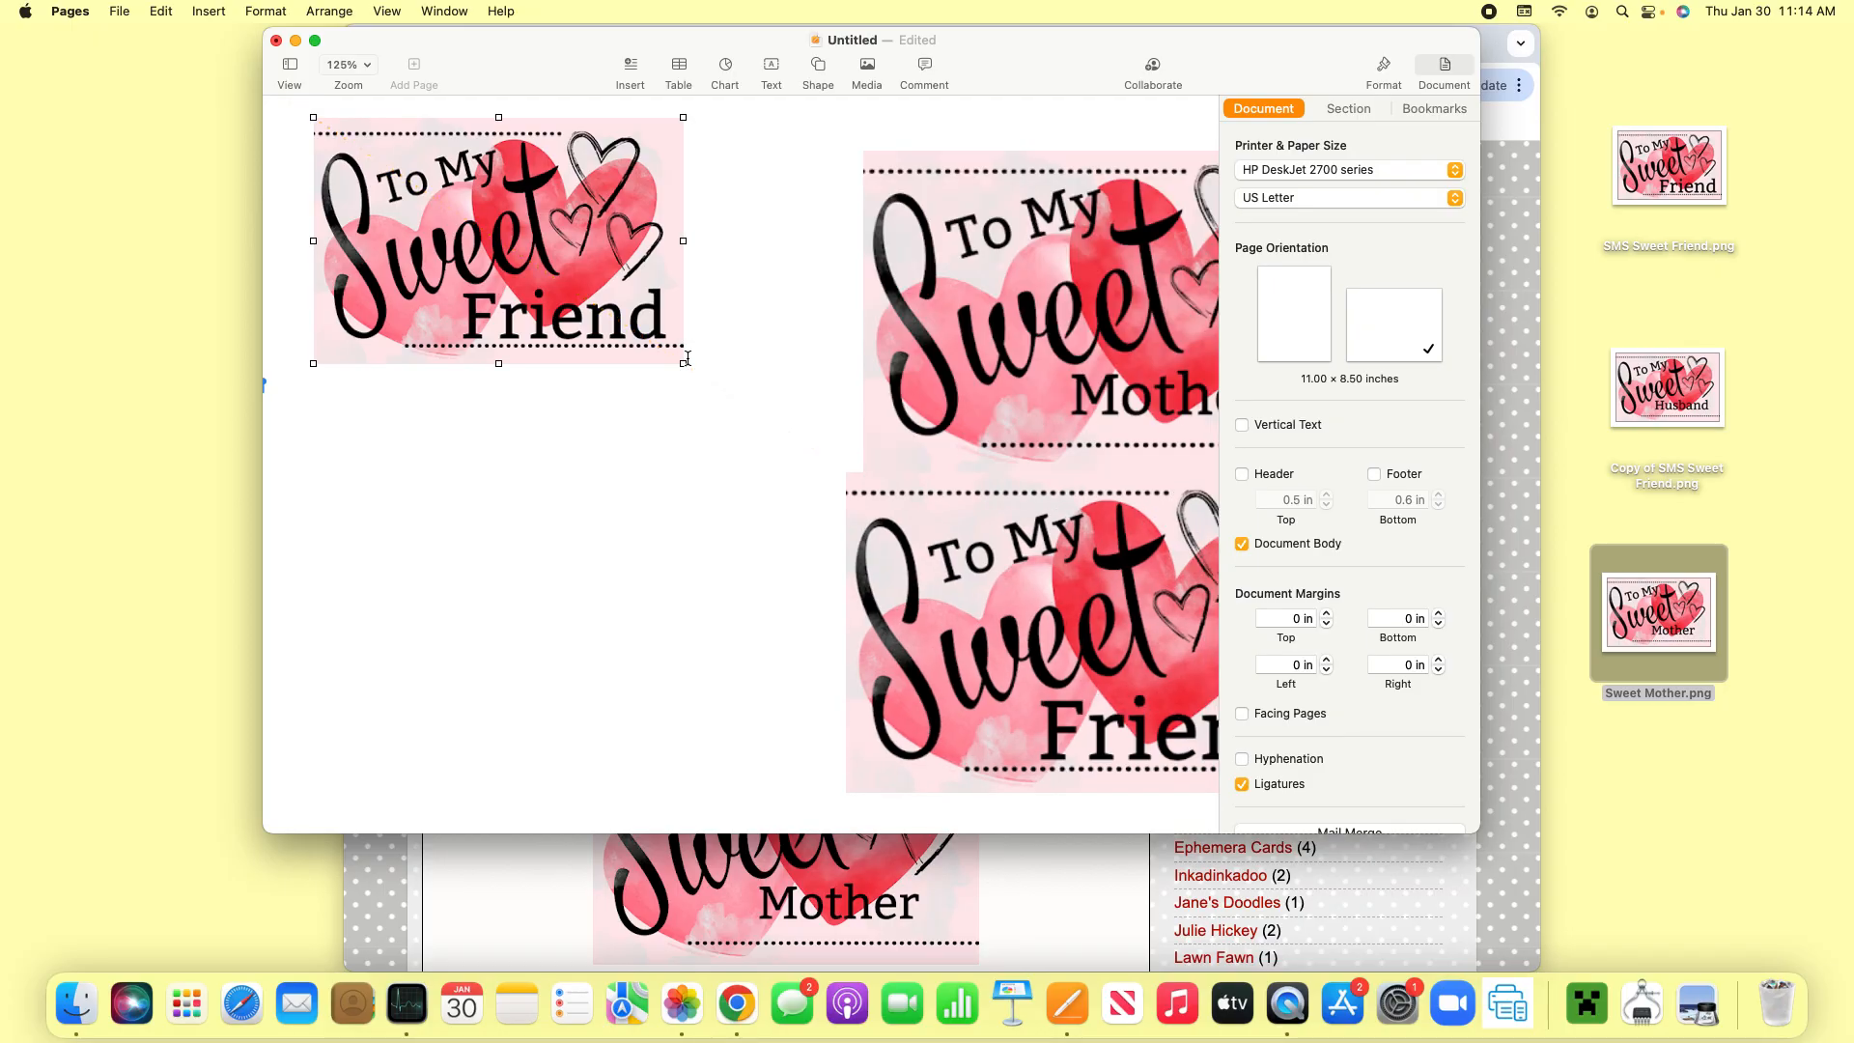
- Move the Sweet Mother image beside the upper Sweet Friend image with their tops aligned, and shrink it to fit the page
drag(1042, 334, 933, 288)
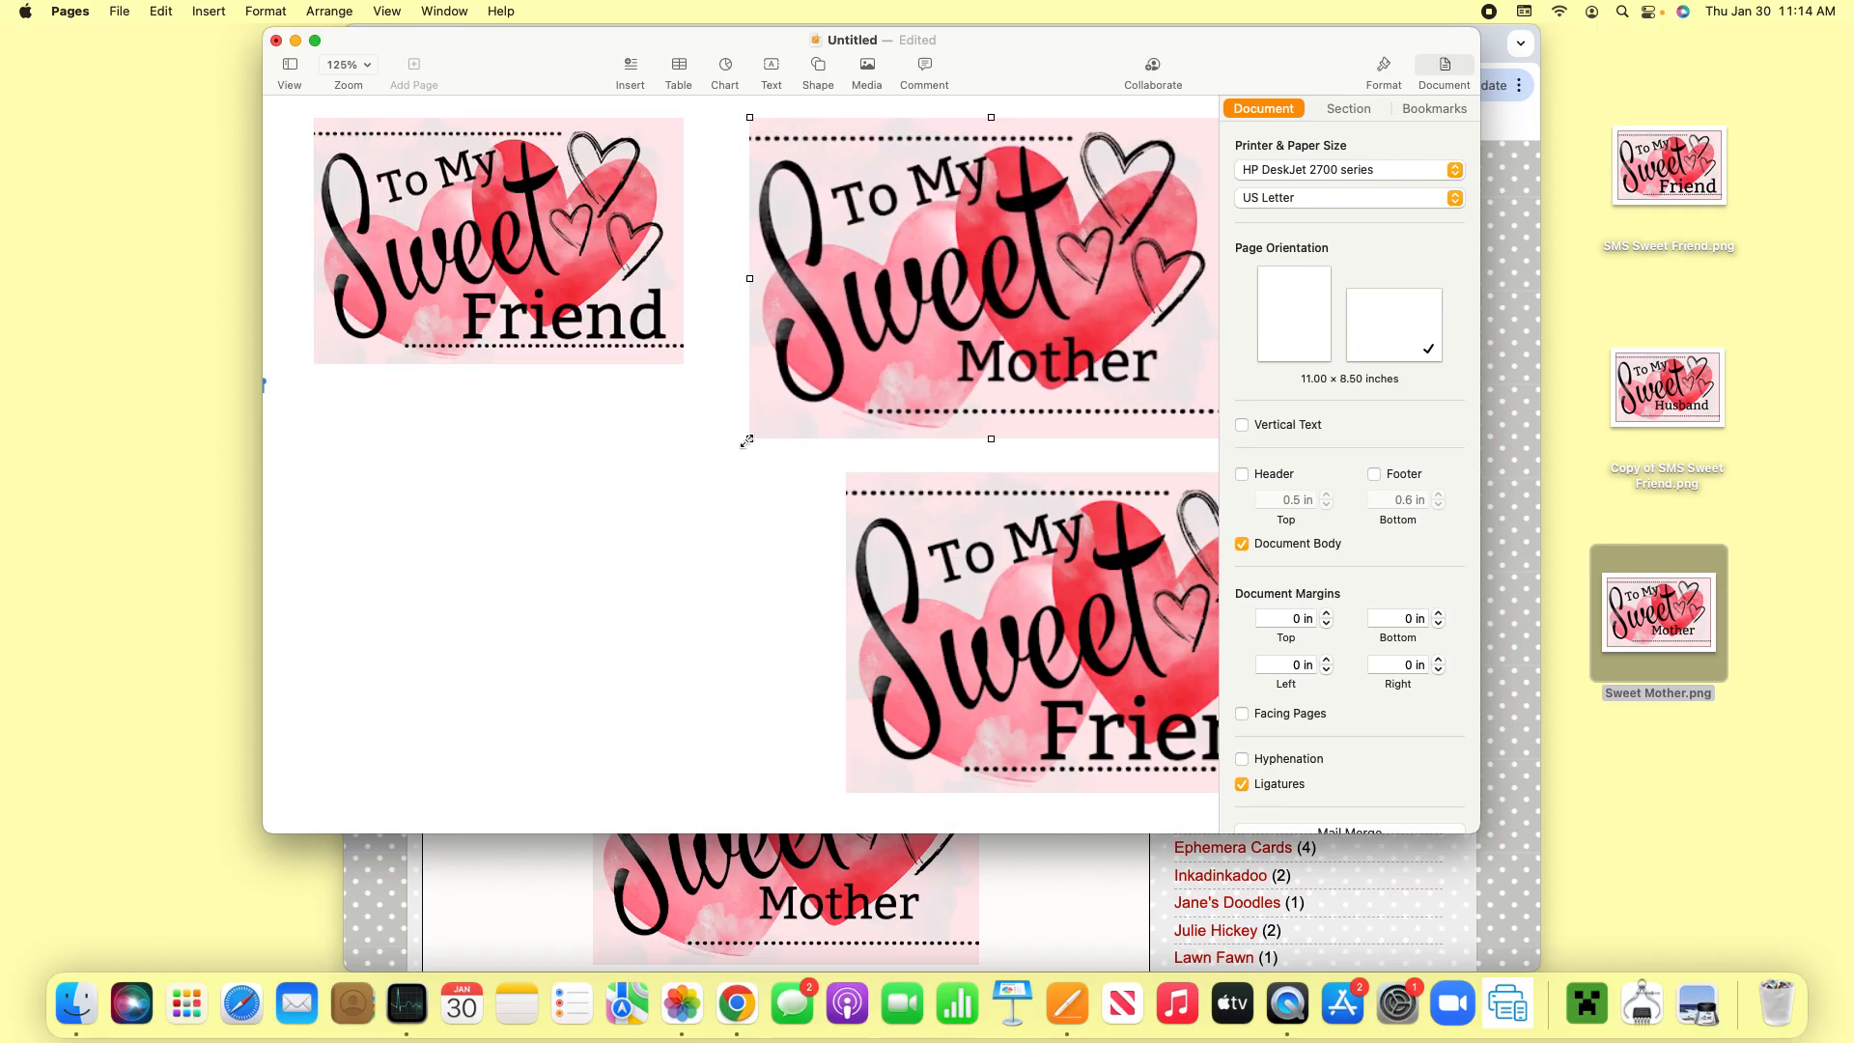
drag(747, 442, 785, 417)
drag(1076, 267, 1030, 268)
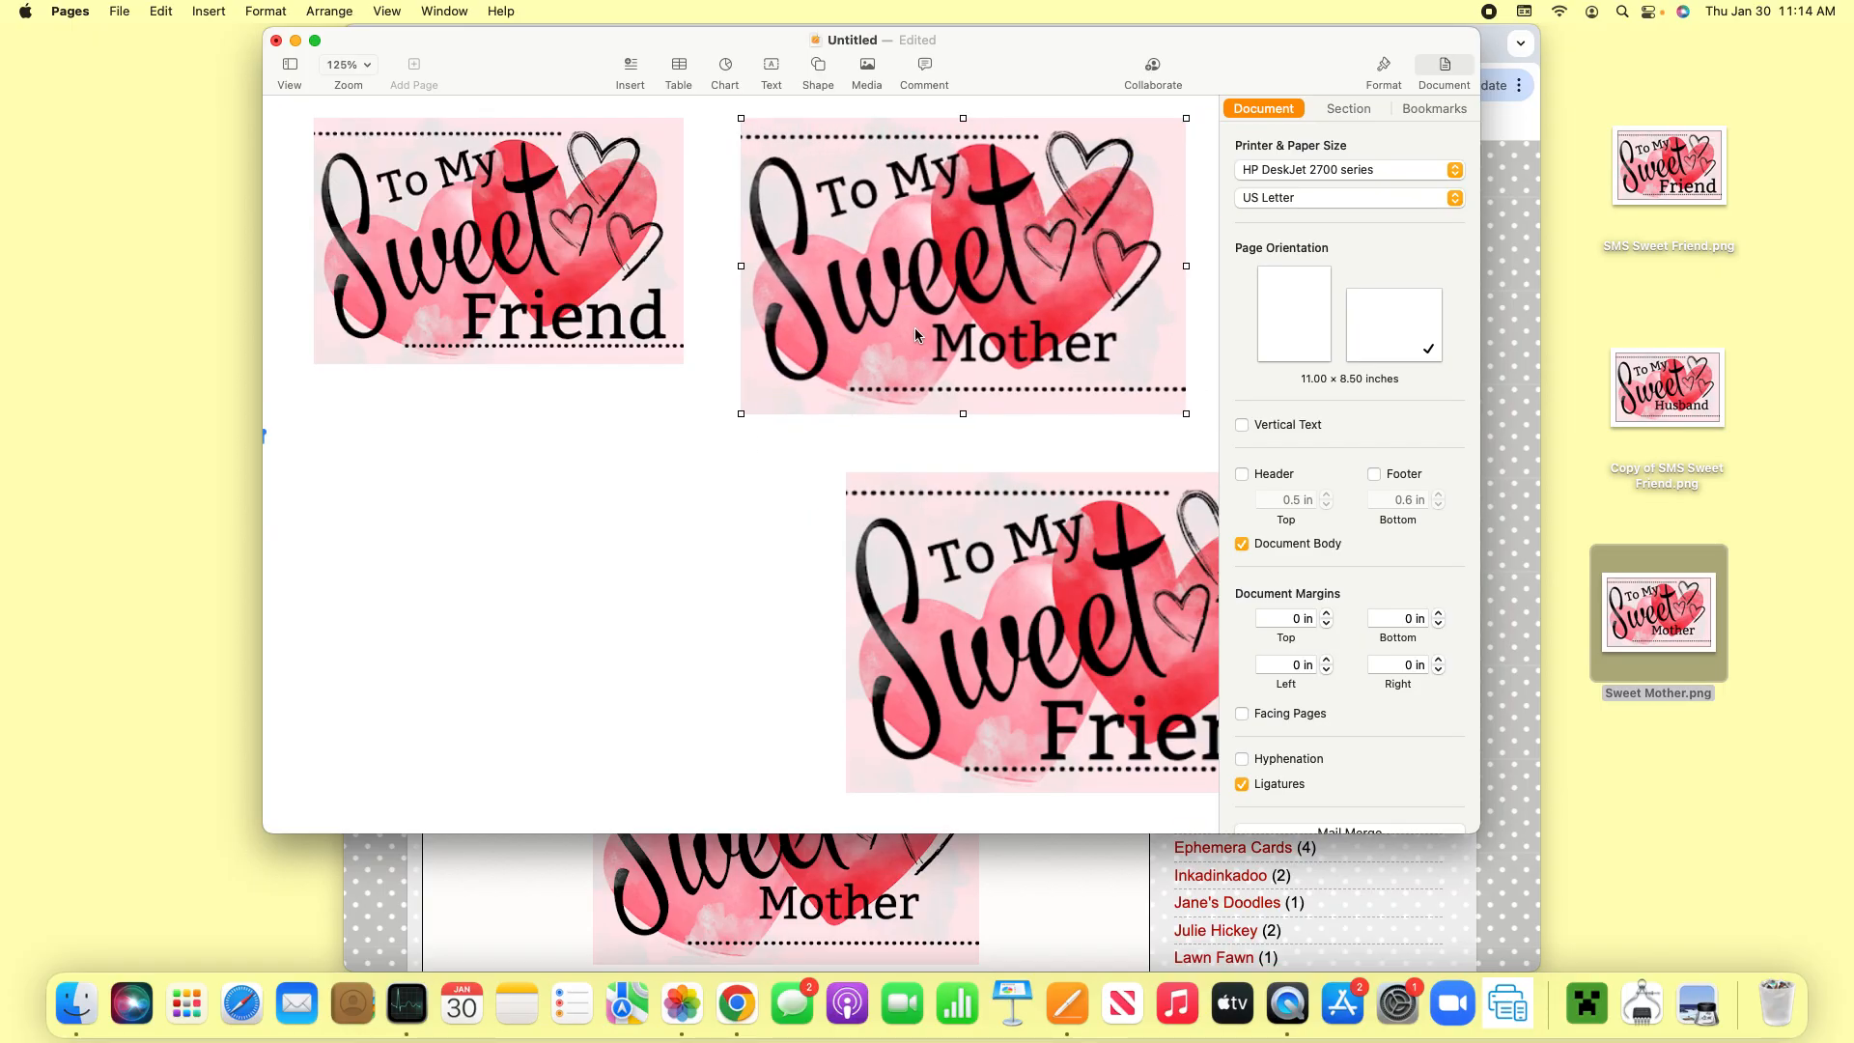
- Move the second Sweet Friend image below the first and resize it to 5 in wide by 3.33 in high
drag(1048, 610, 529, 575)
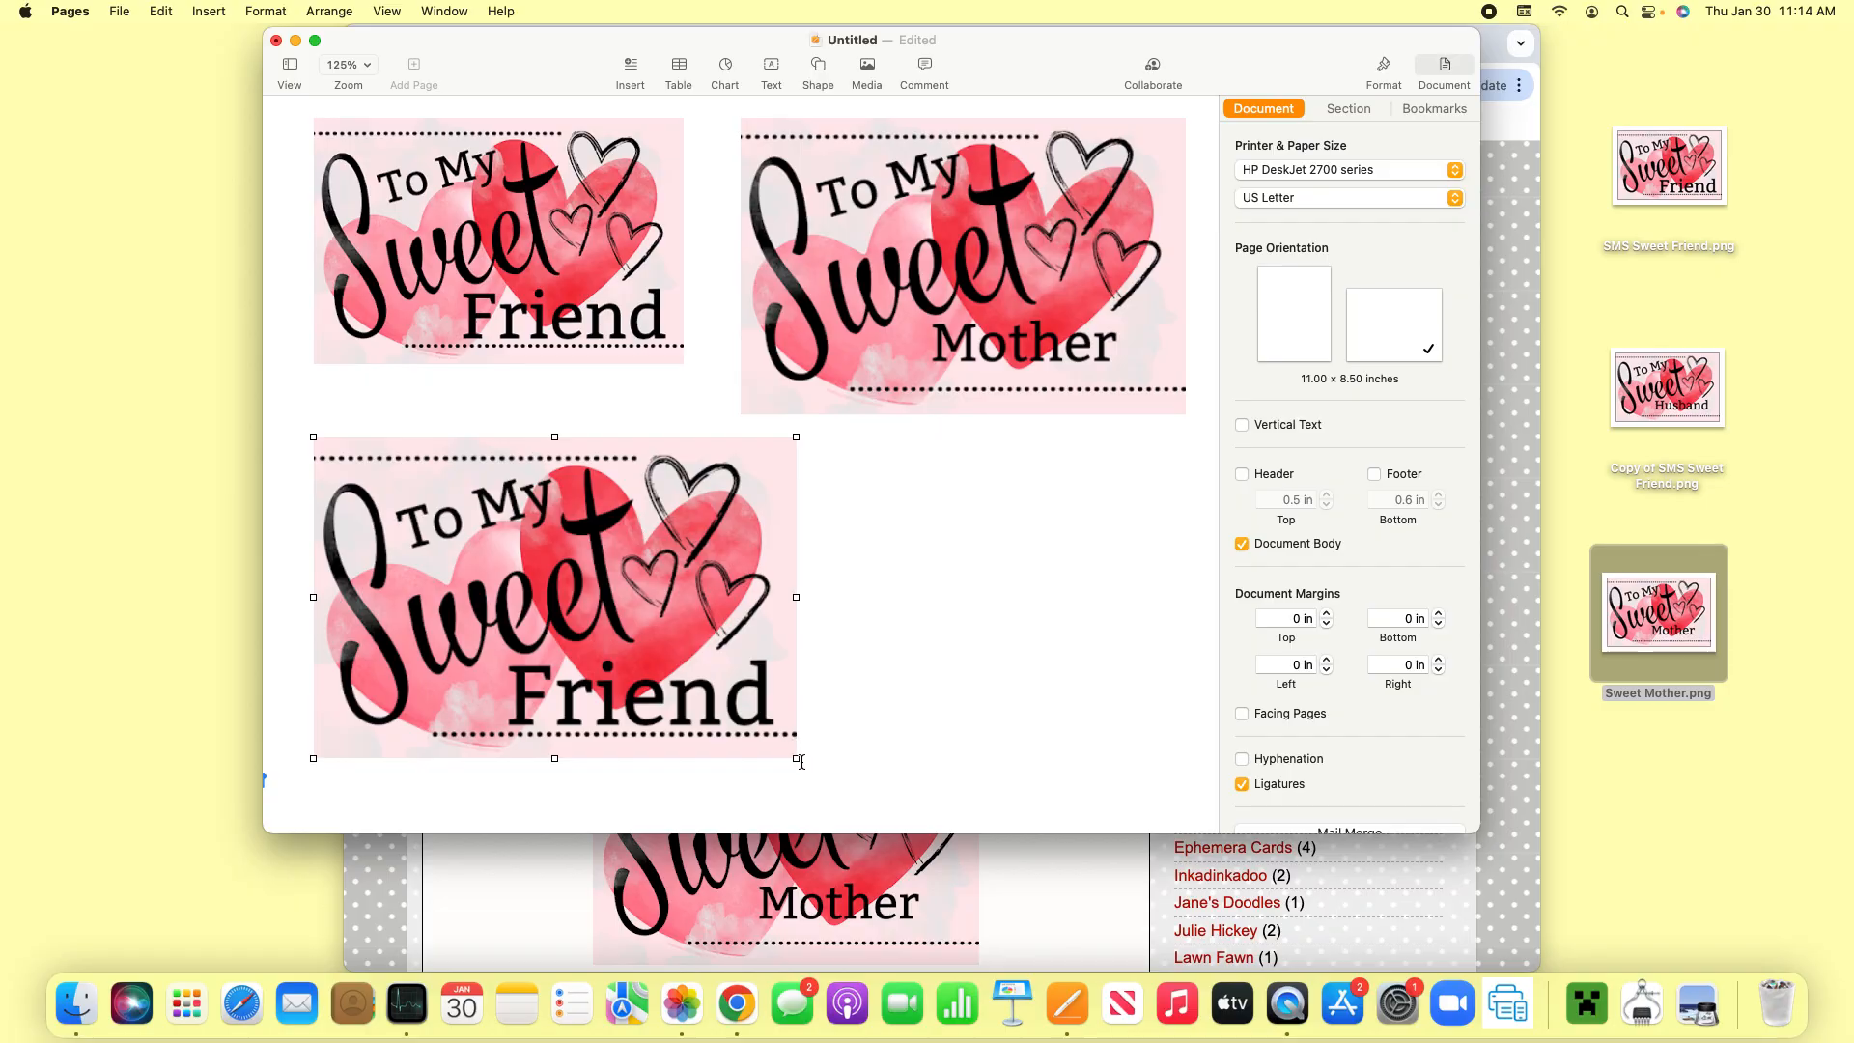
drag(796, 759, 796, 759)
drag(797, 759, 755, 708)
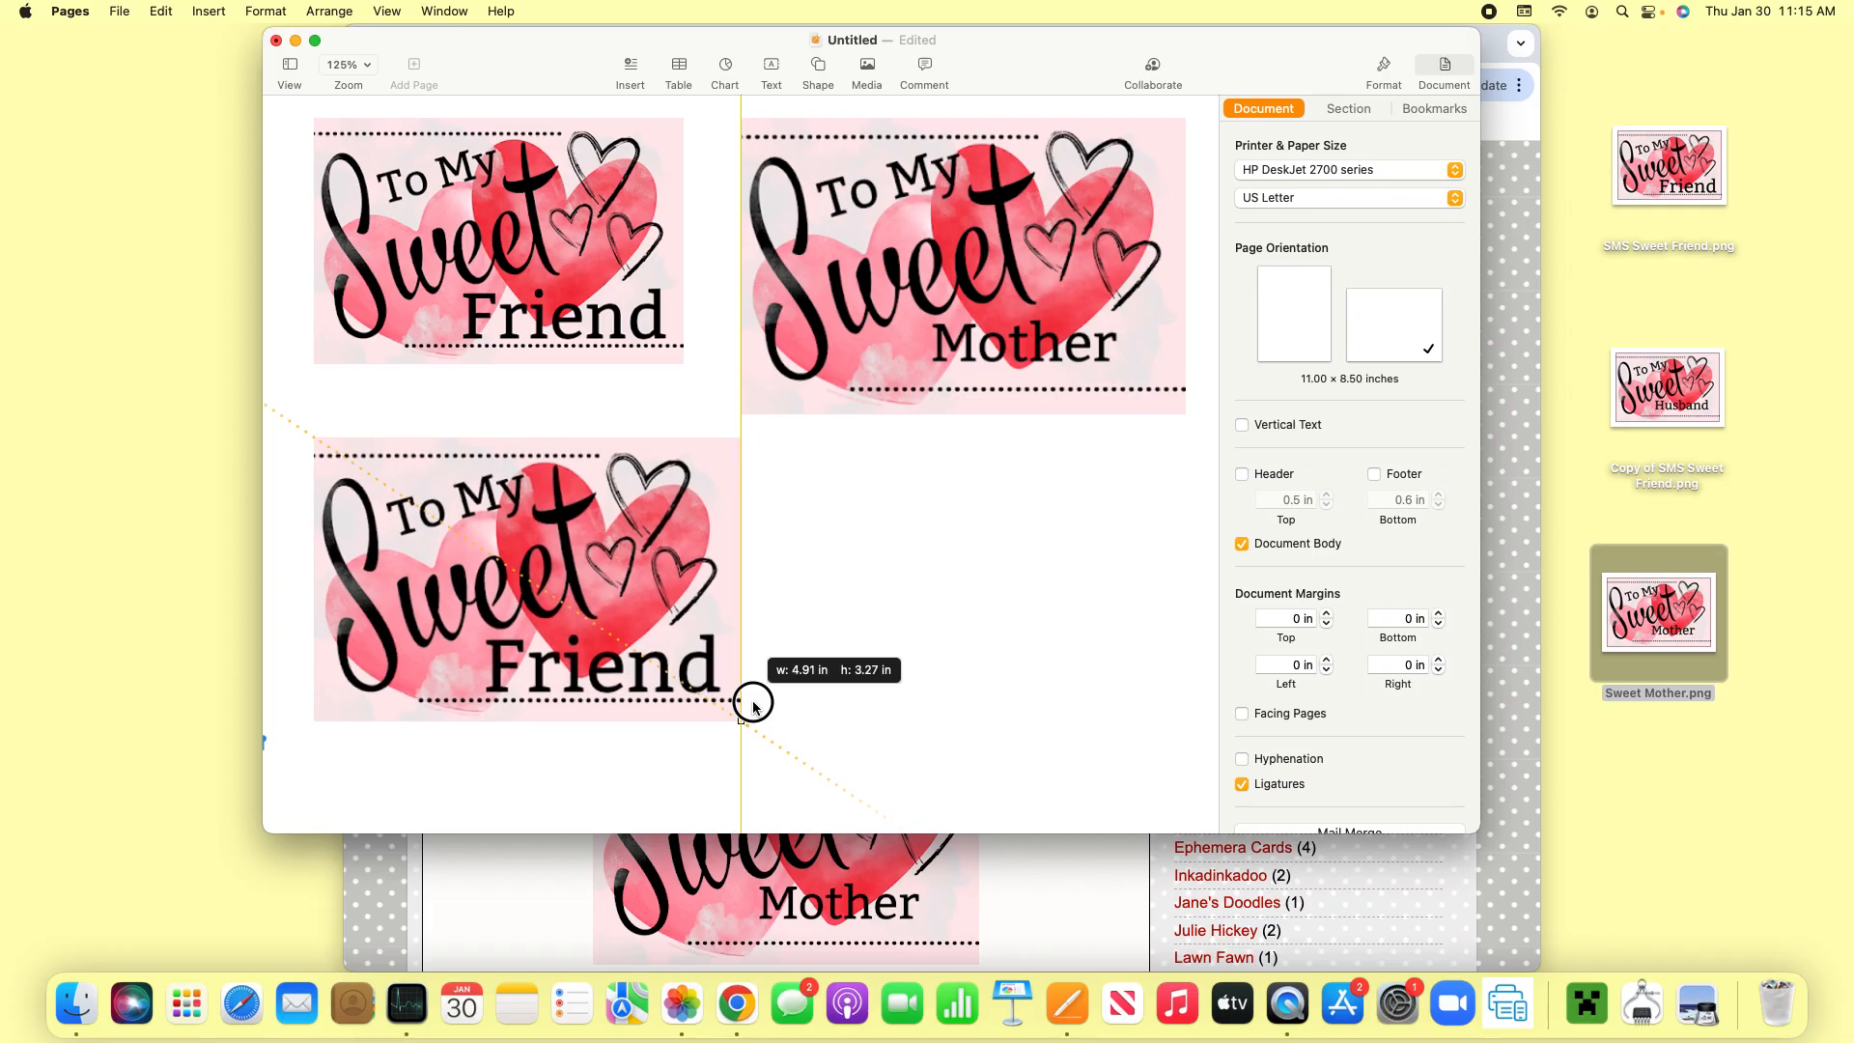
drag(754, 708, 749, 724)
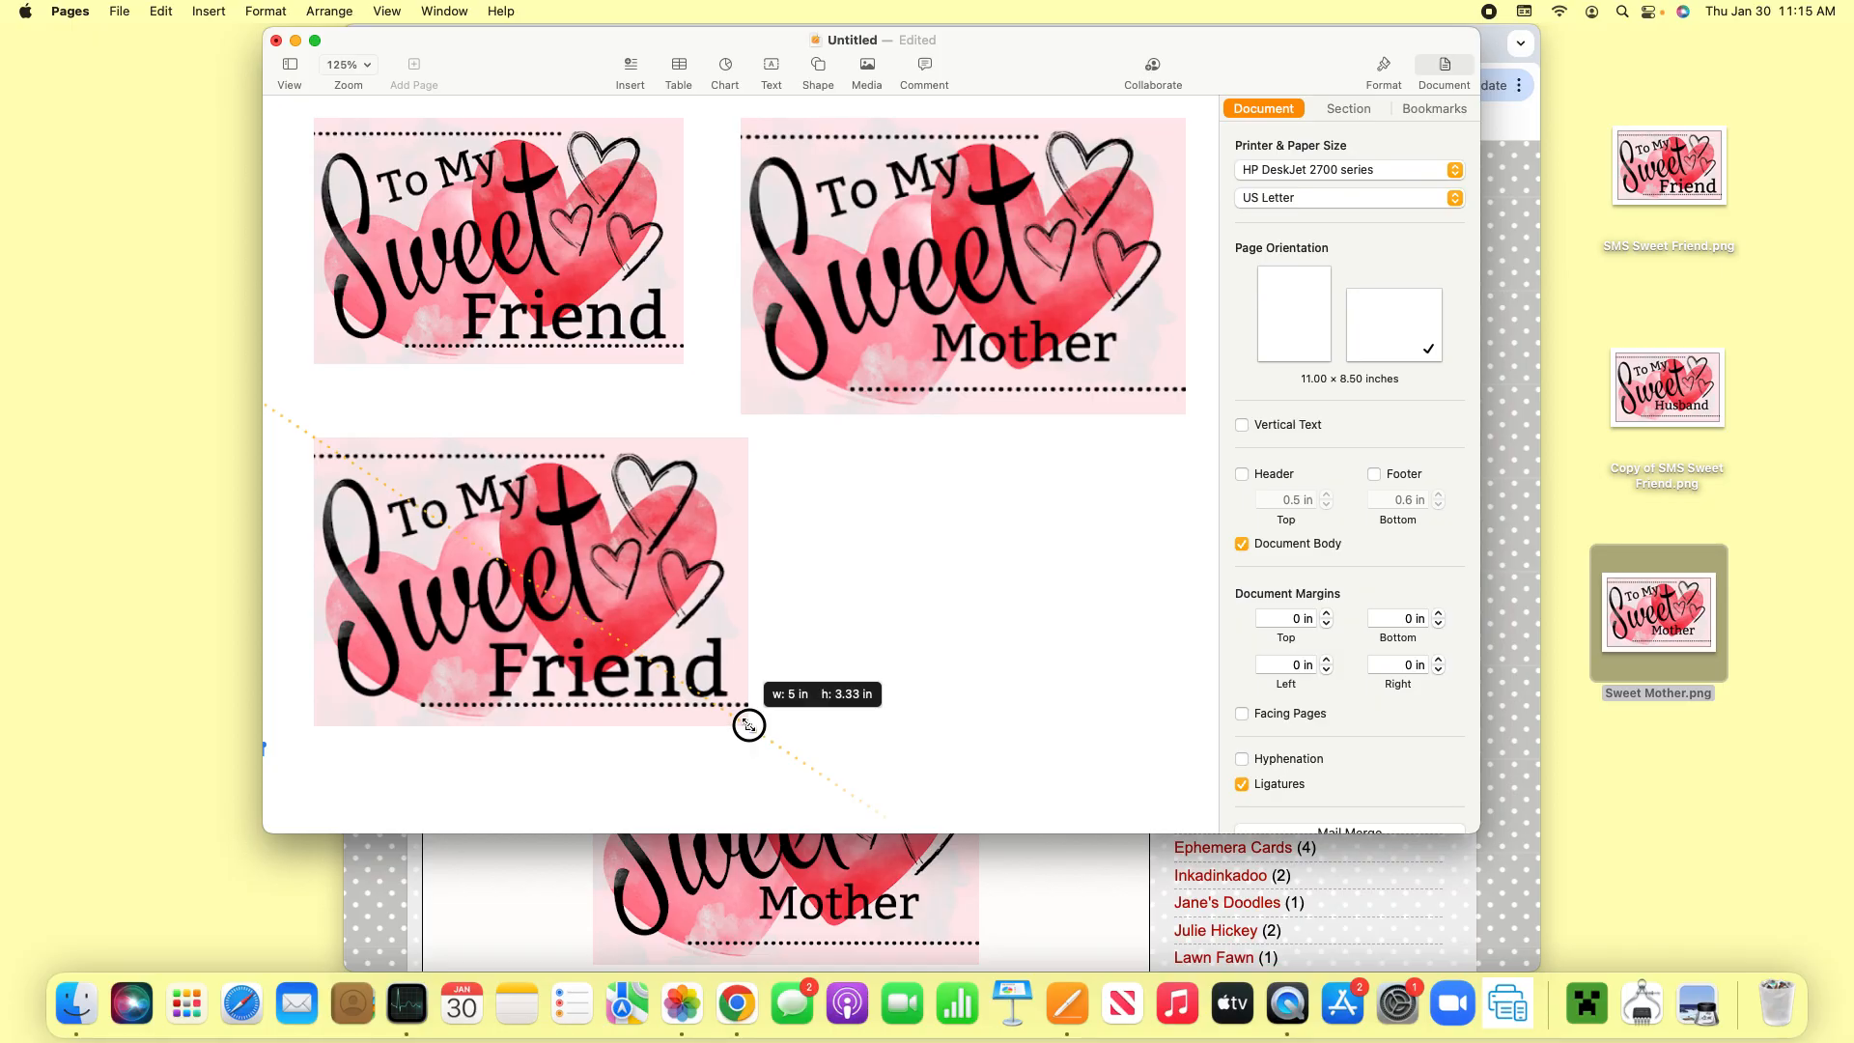
drag(748, 724, 748, 725)
click(998, 596)
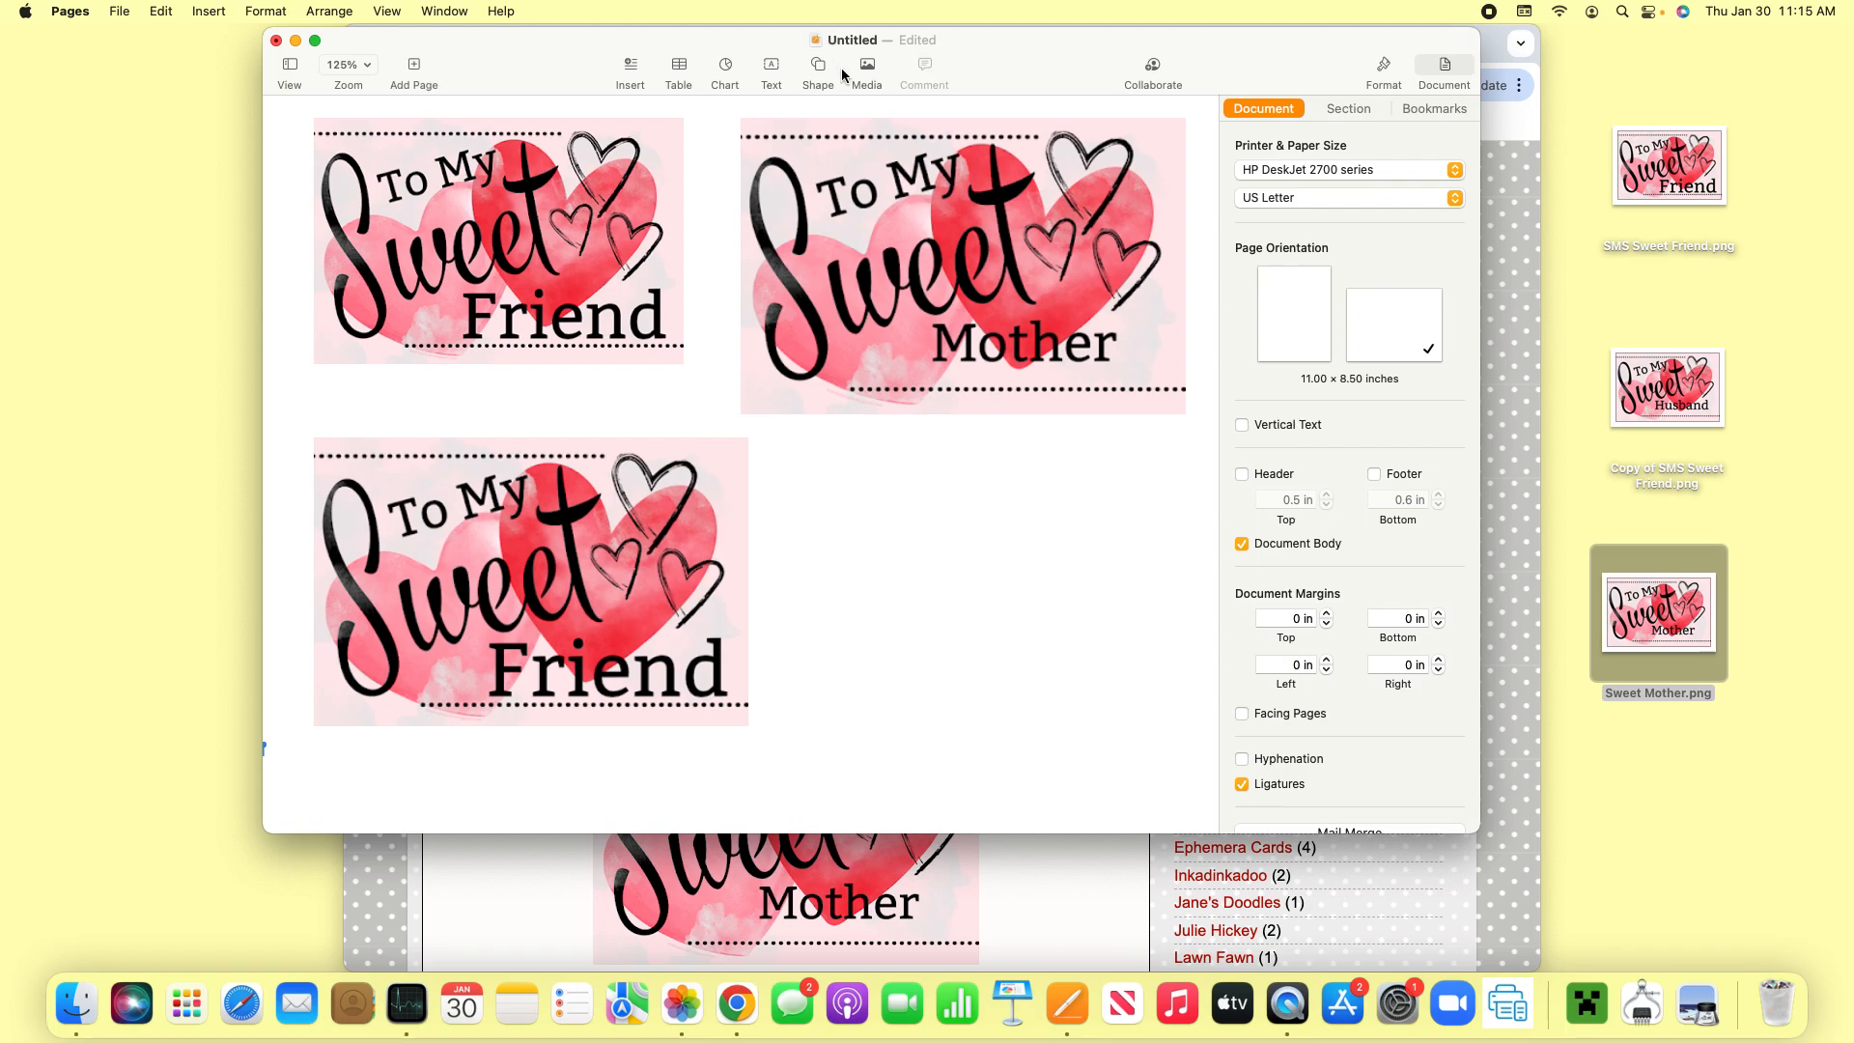
- Rename the untitled document as "Sweet Valentine 2"
click(859, 41)
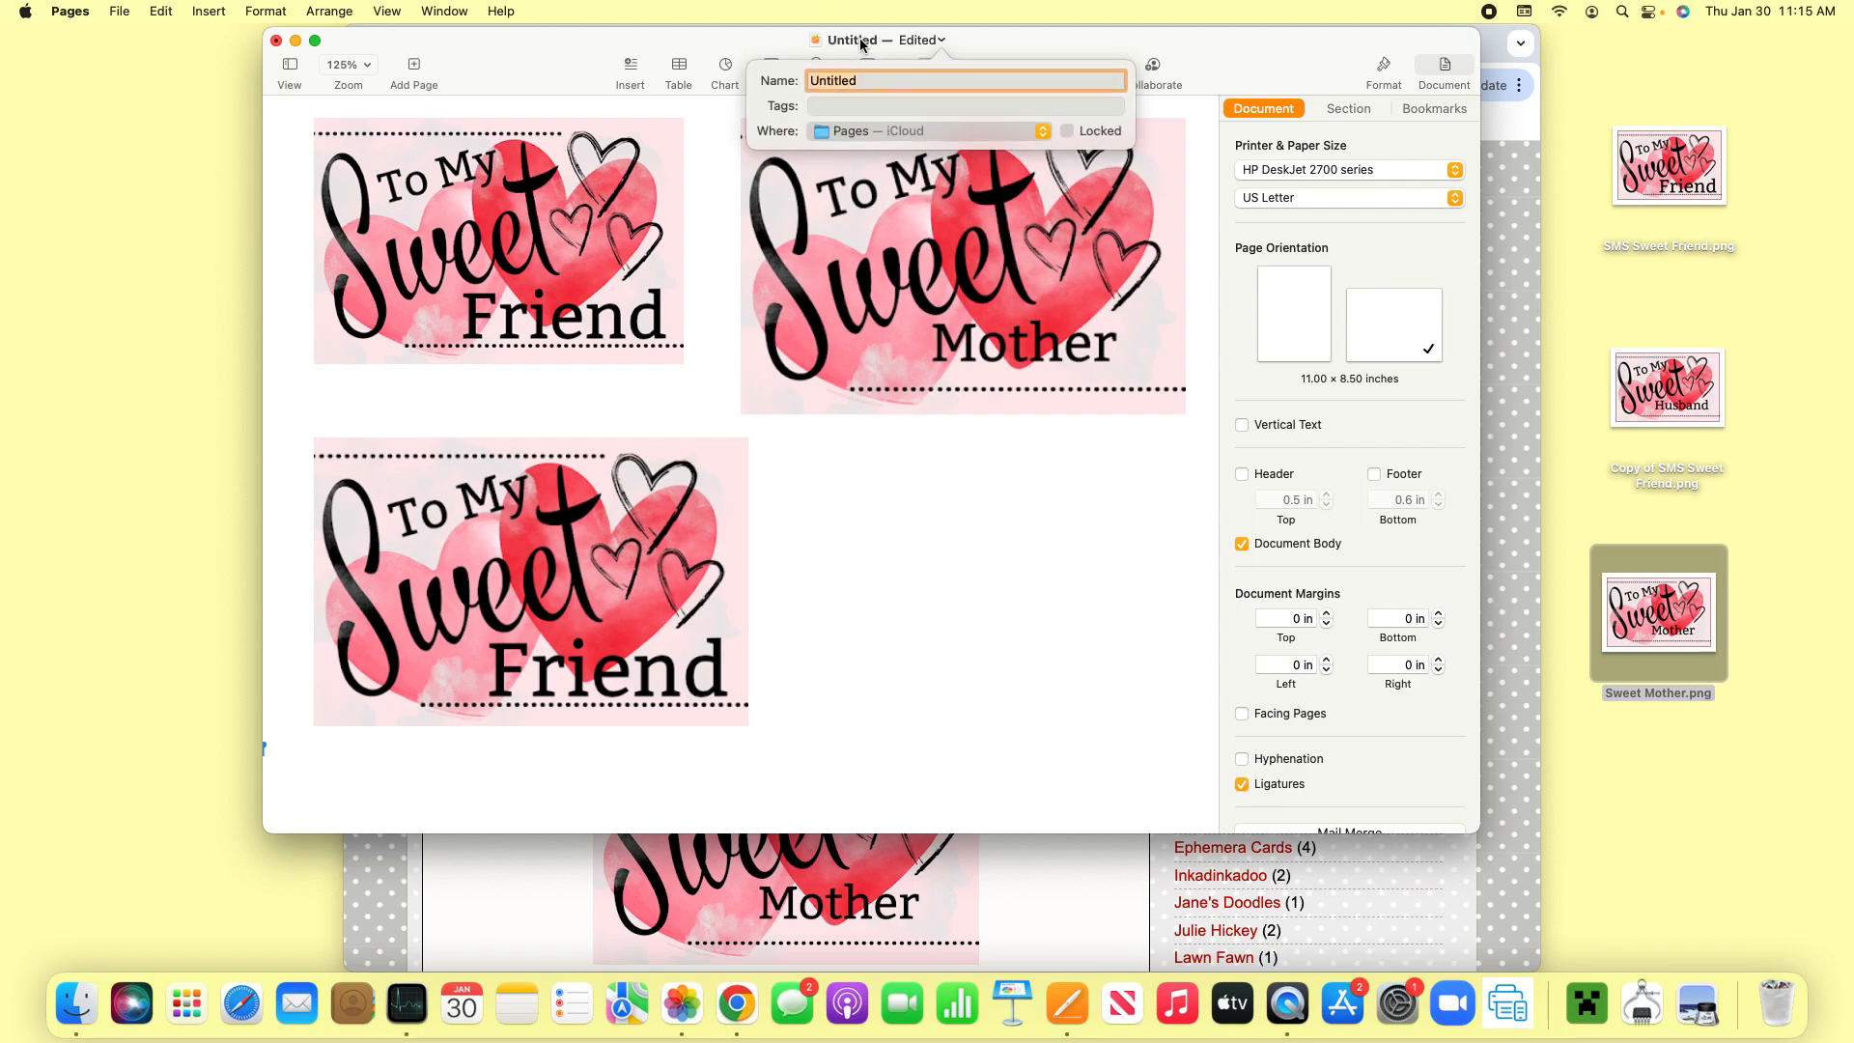
text(Sweet Vale)
key(Return)
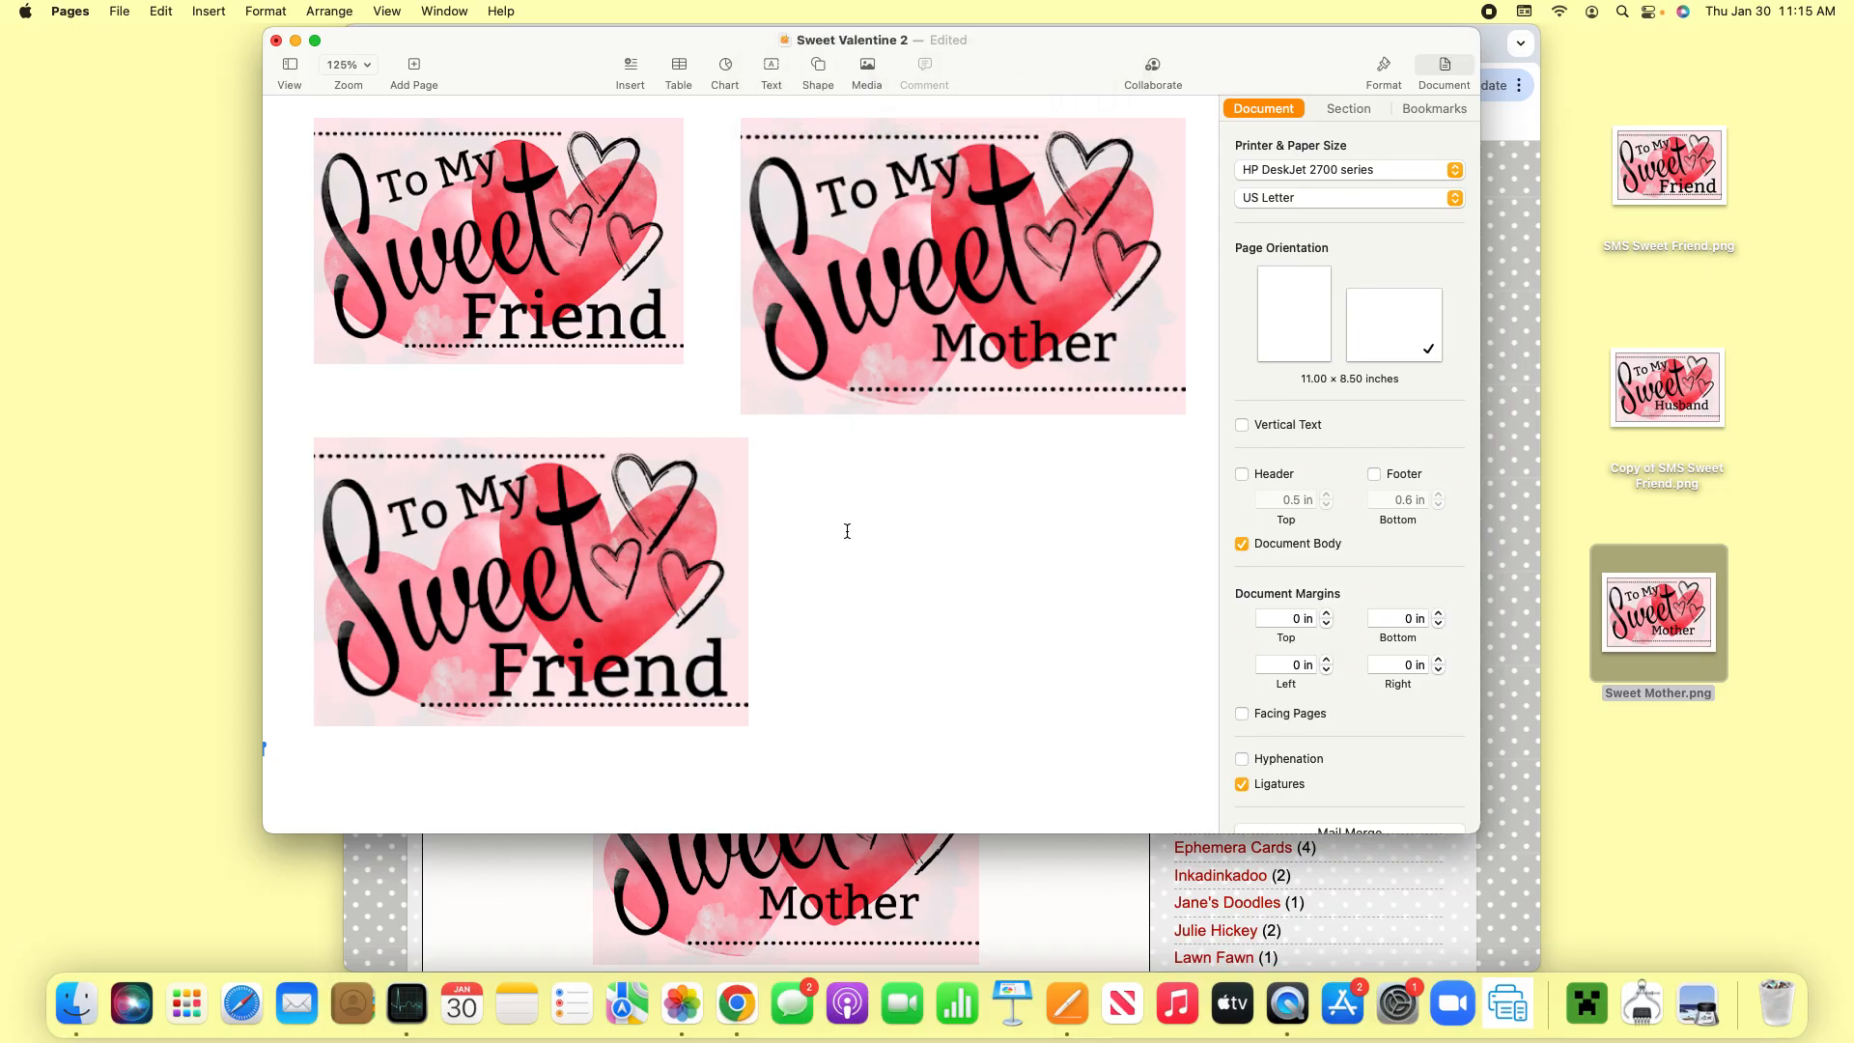
- Move the Sweet Valentine 2 document from the Pages iCloud folder to the iCloud Desktop
click(120, 11)
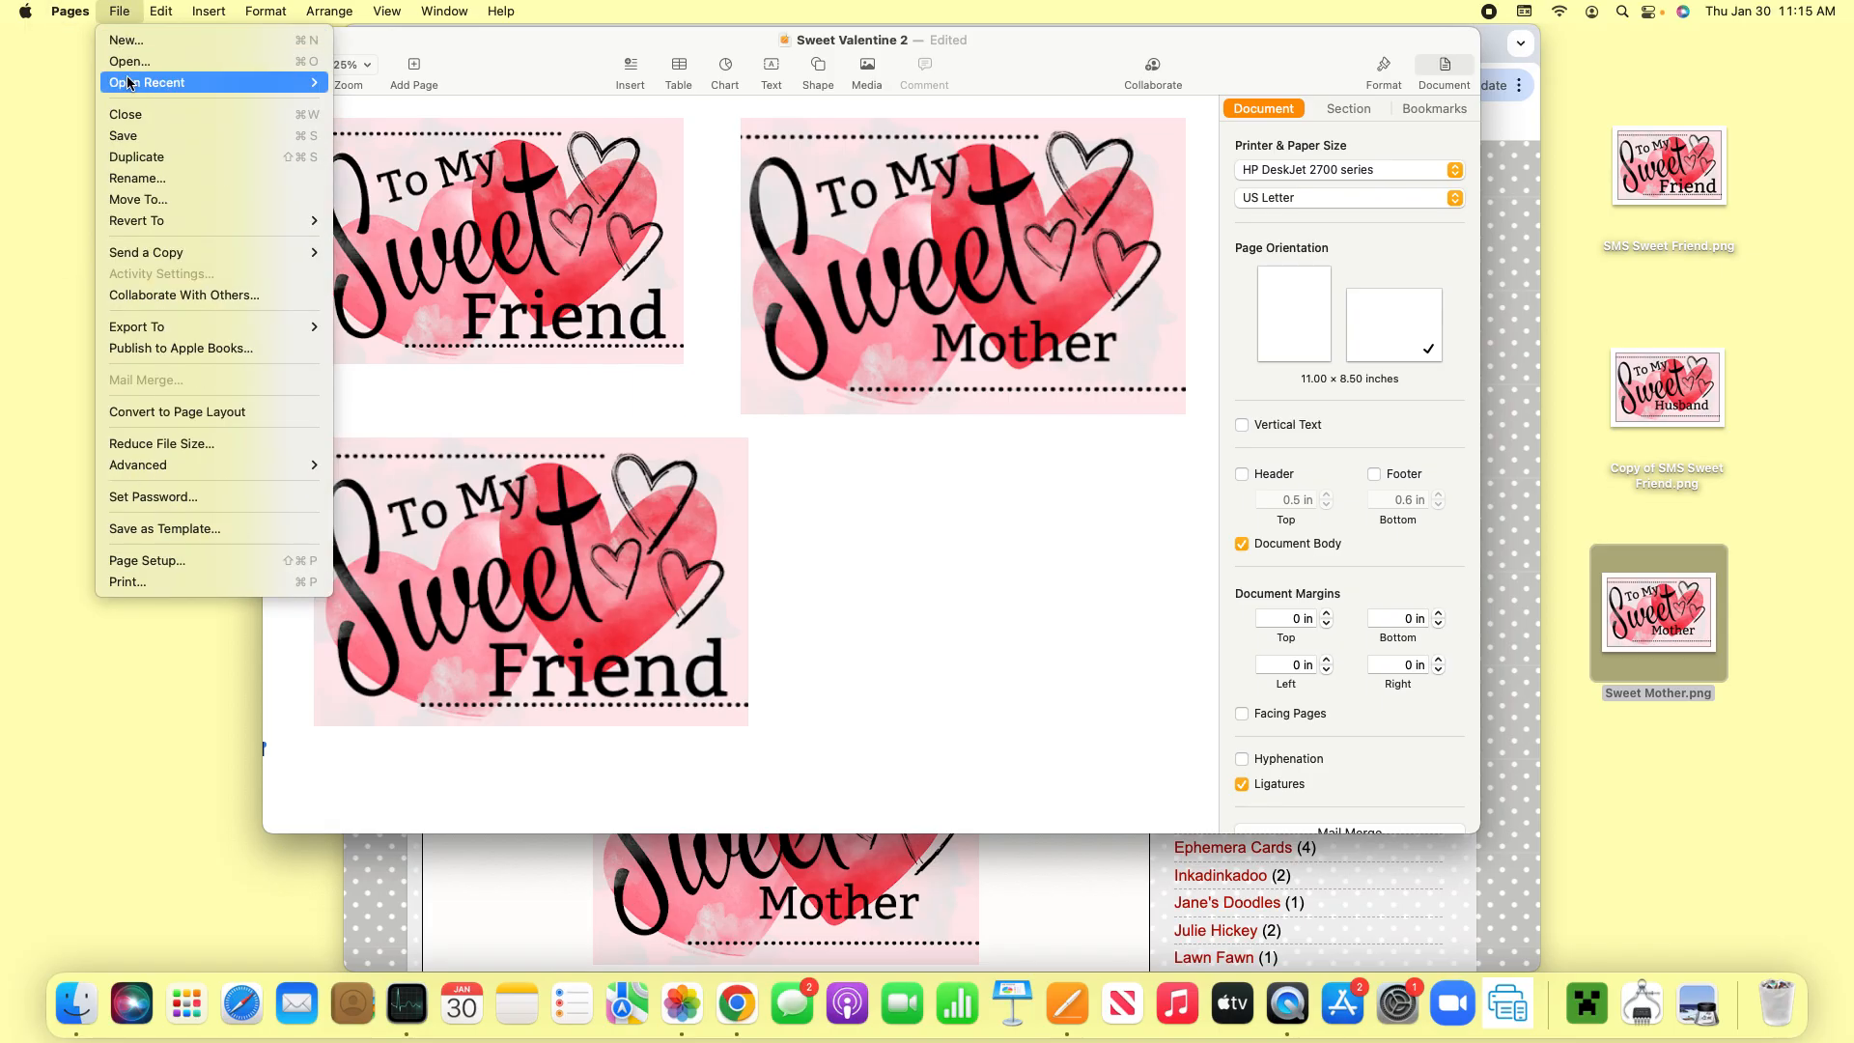
click(137, 199)
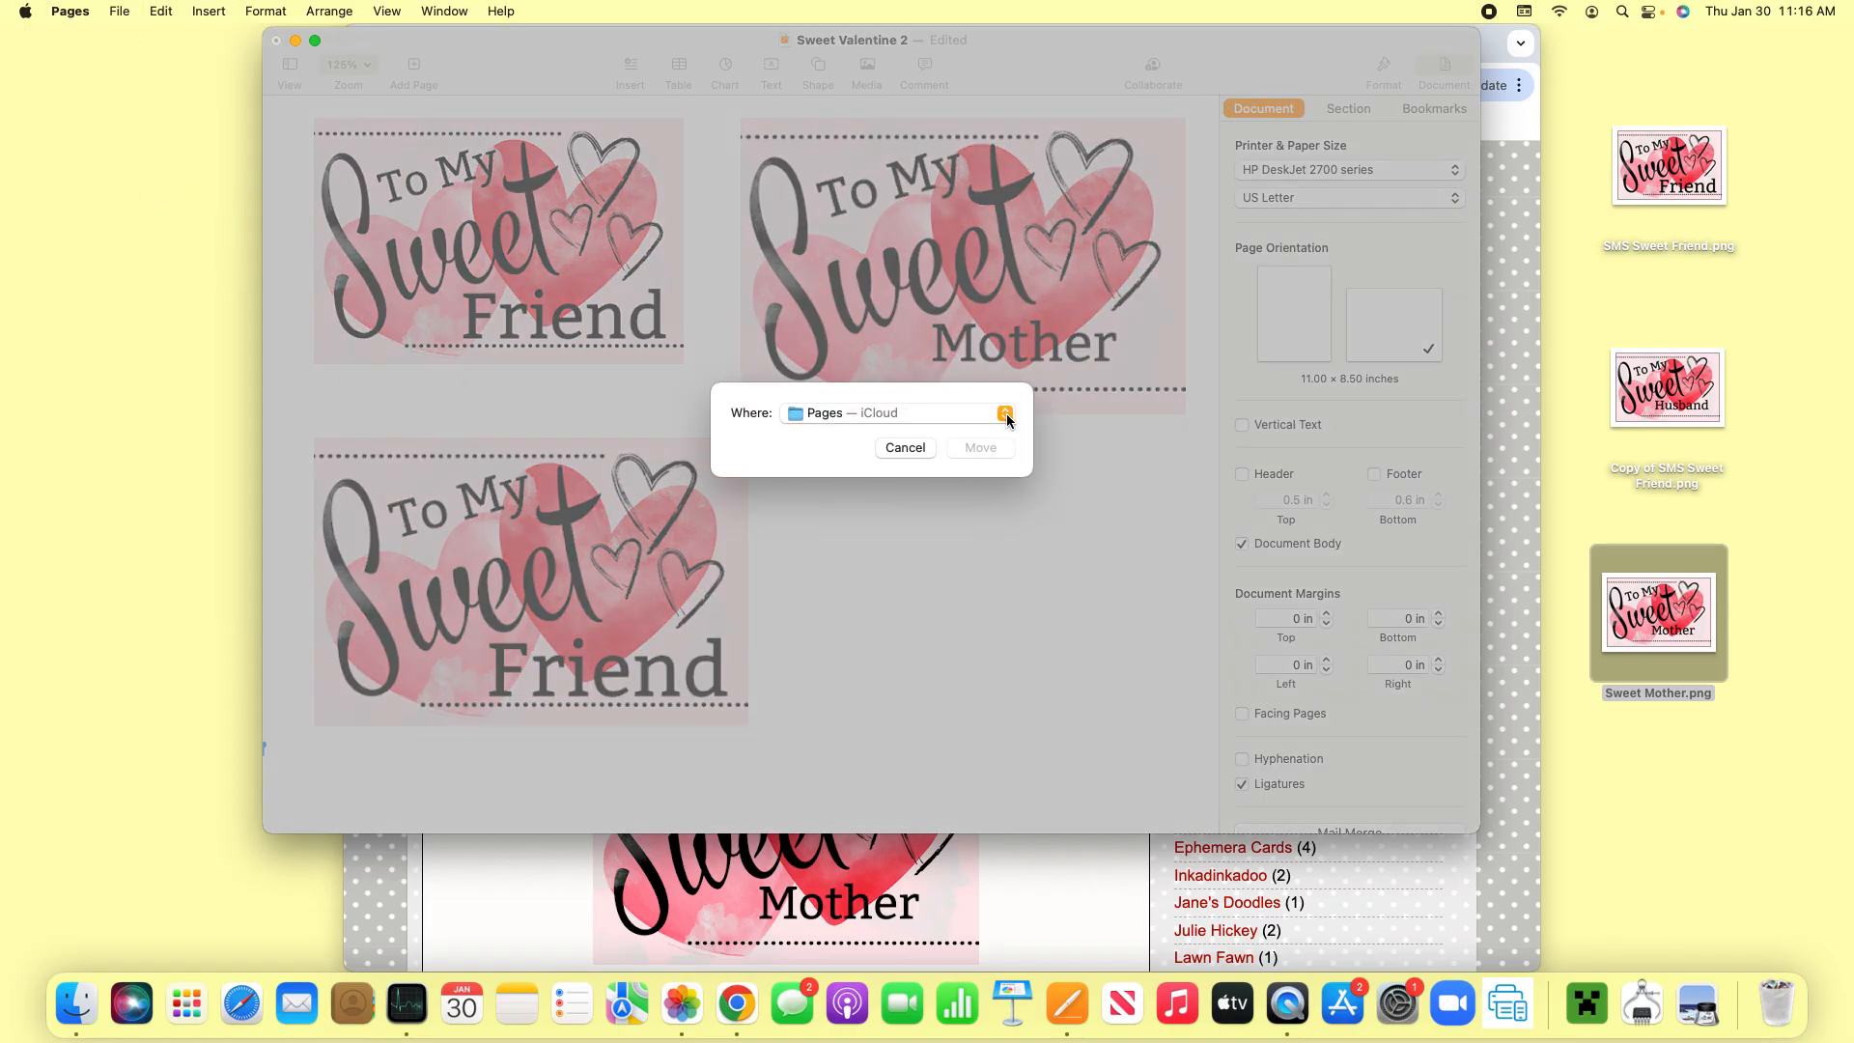
click(1006, 416)
click(862, 488)
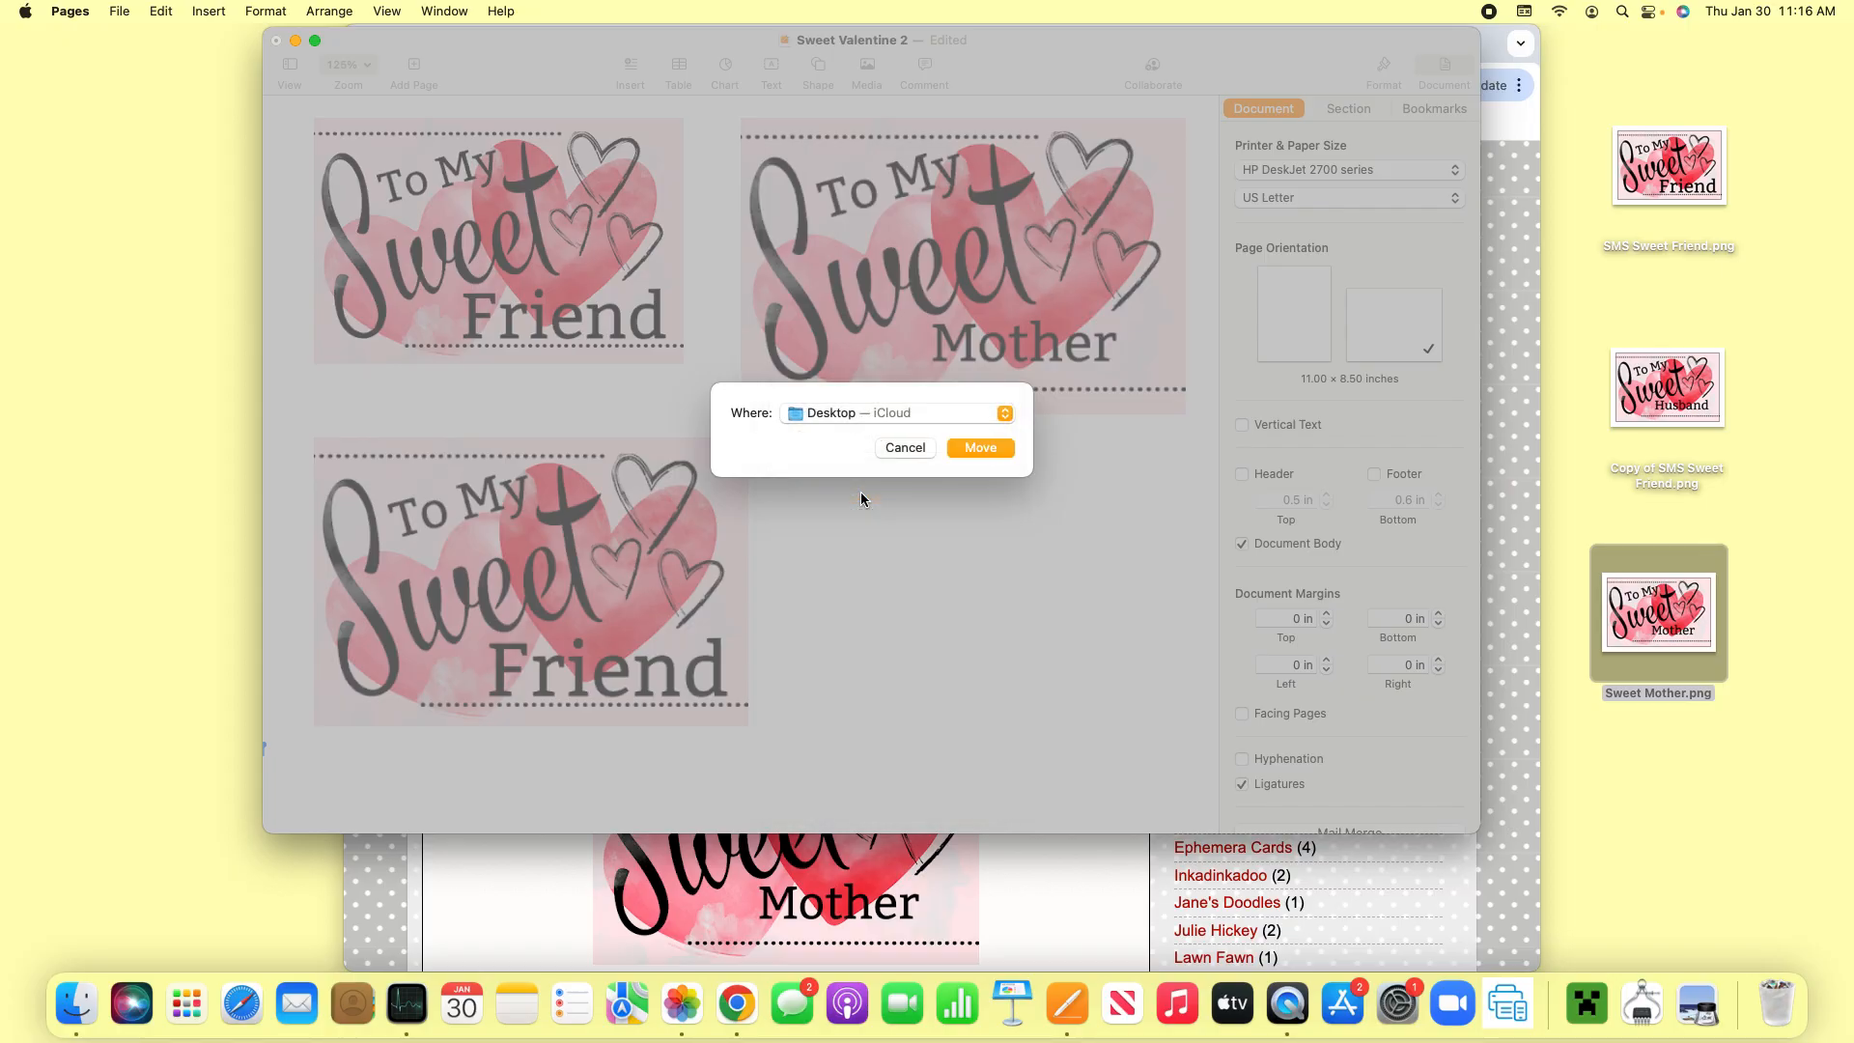
click(981, 448)
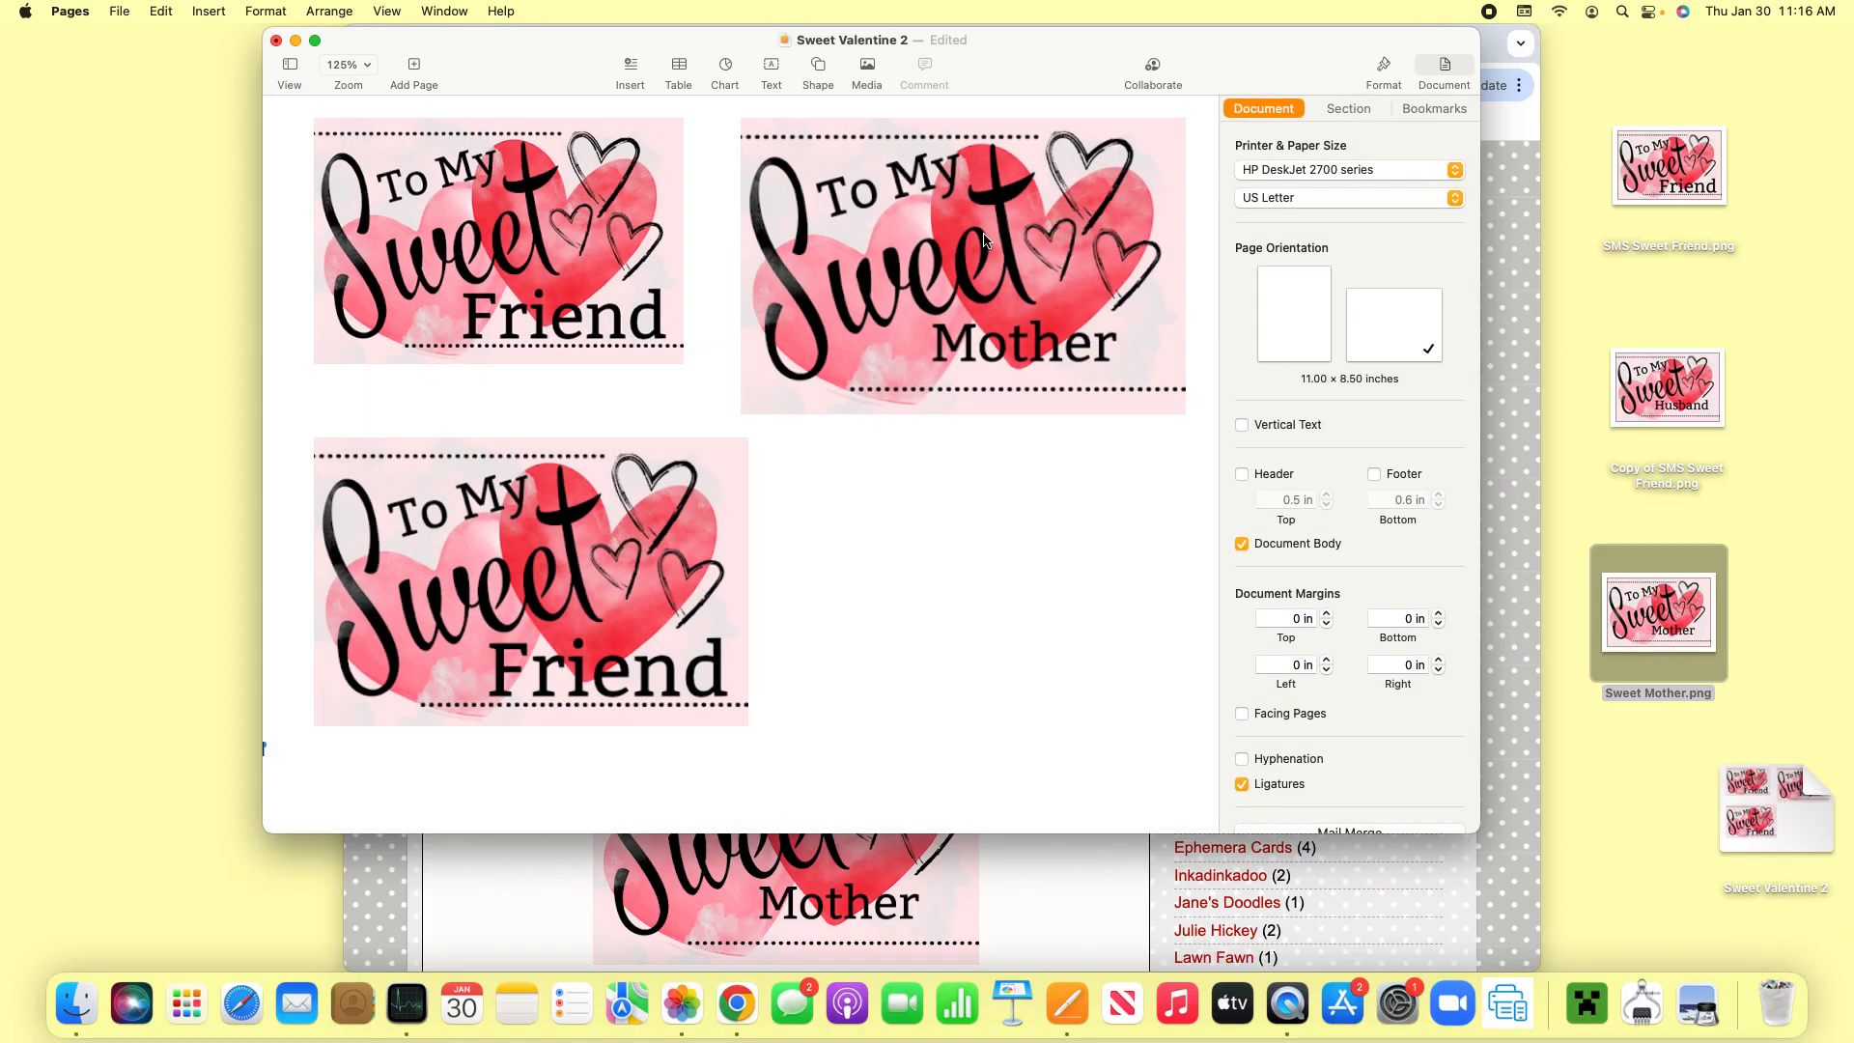
- Minimize the document, switch to Chrome and open cloudconvert.com in a new browser tab
click(296, 41)
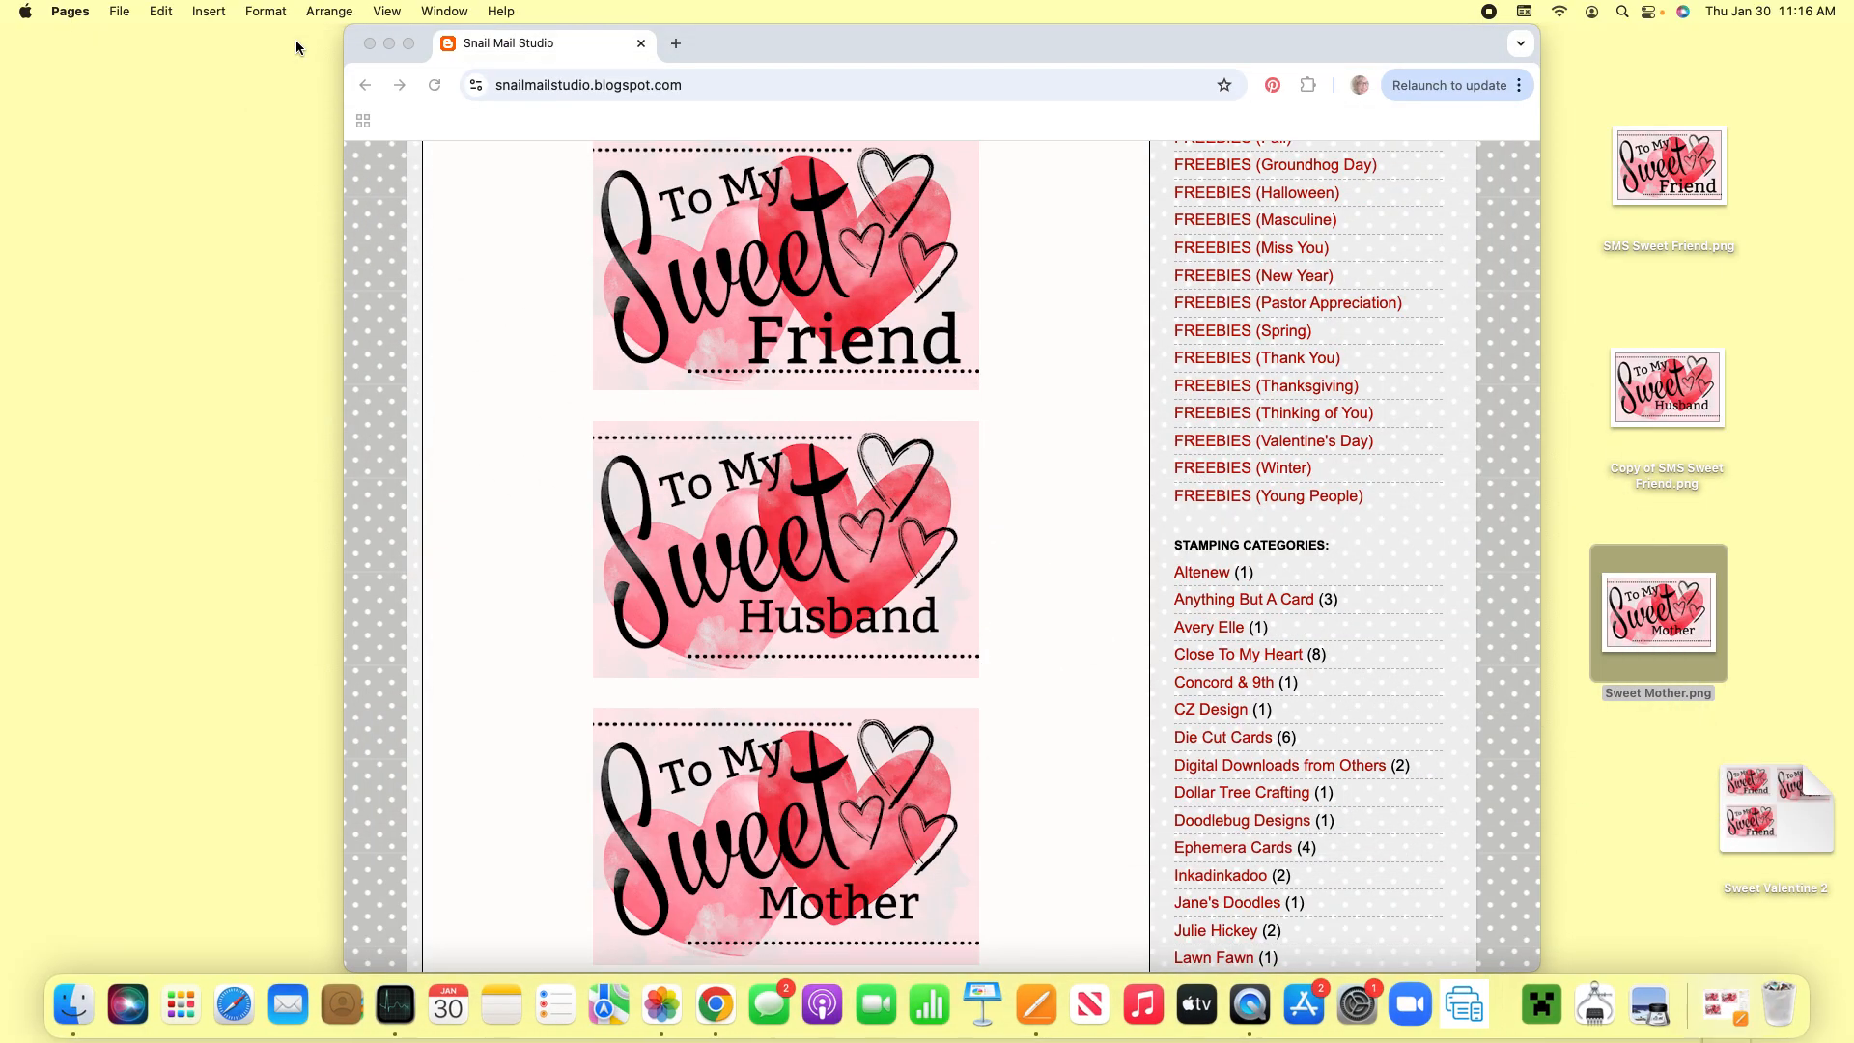
click(677, 46)
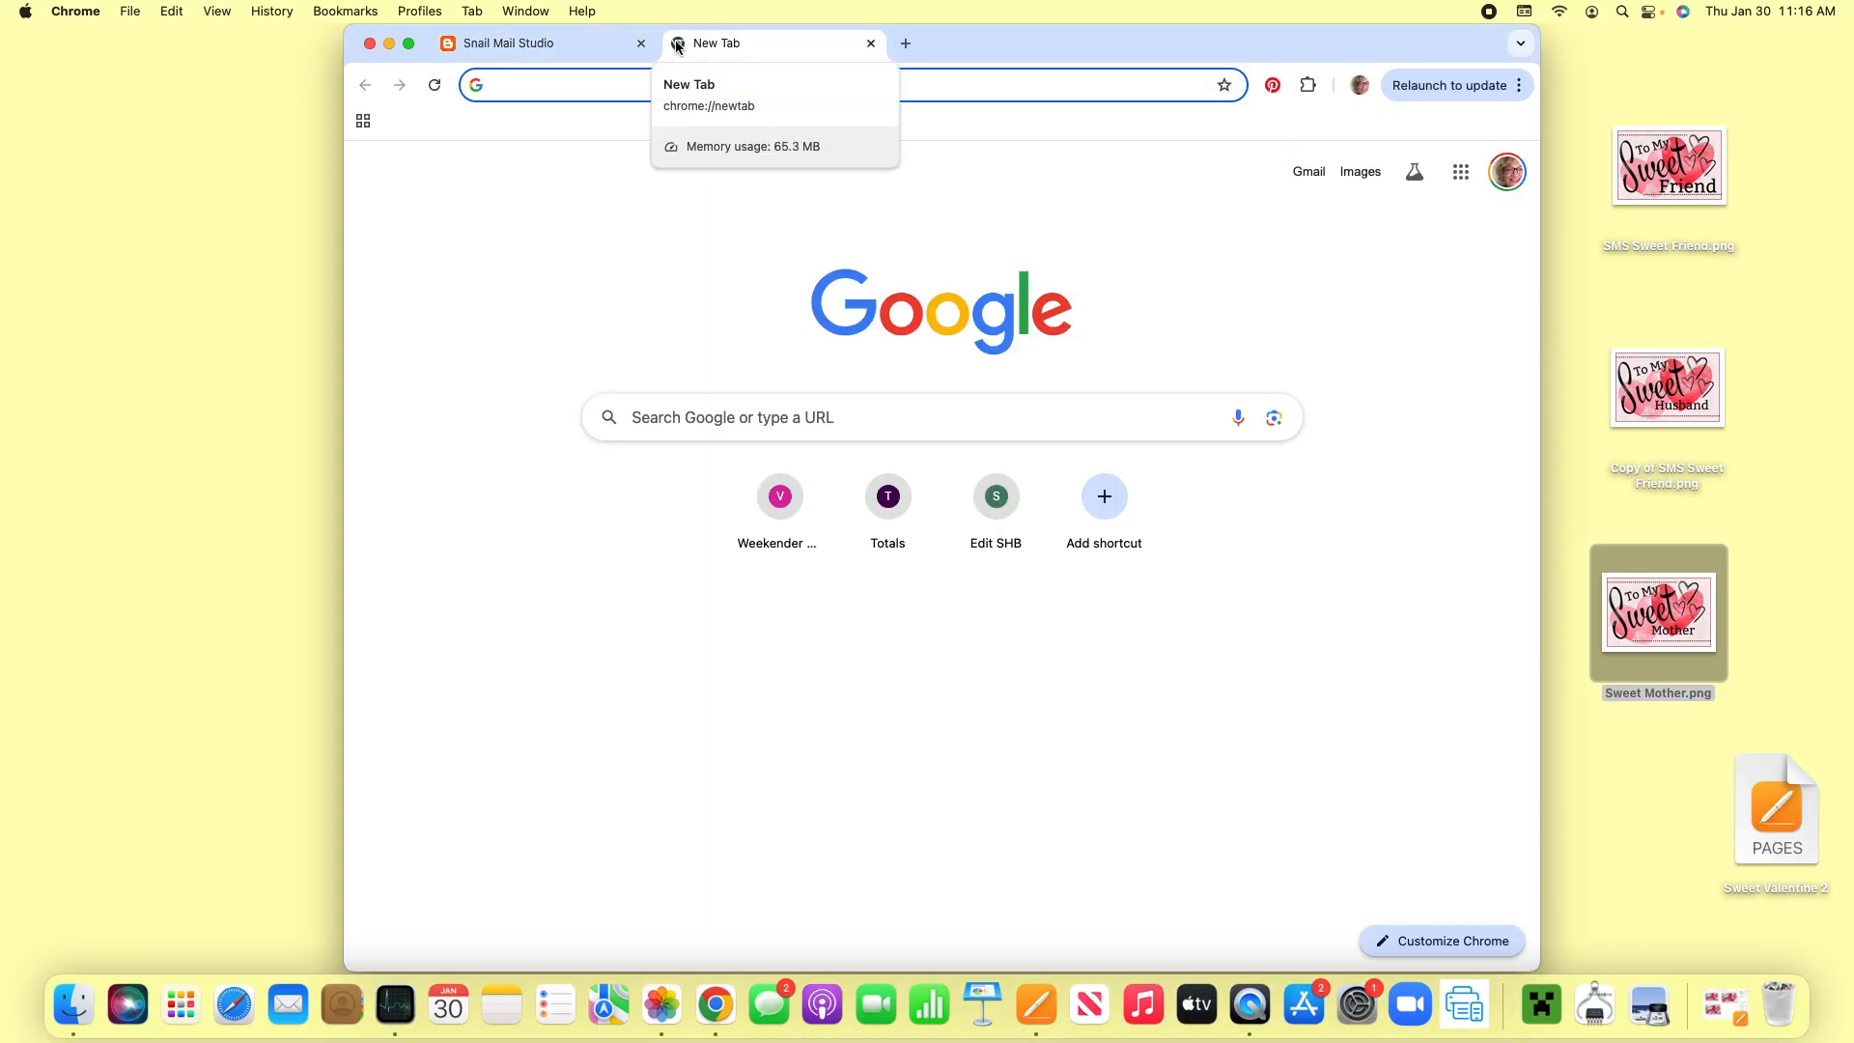
text(cl)
key(Return)
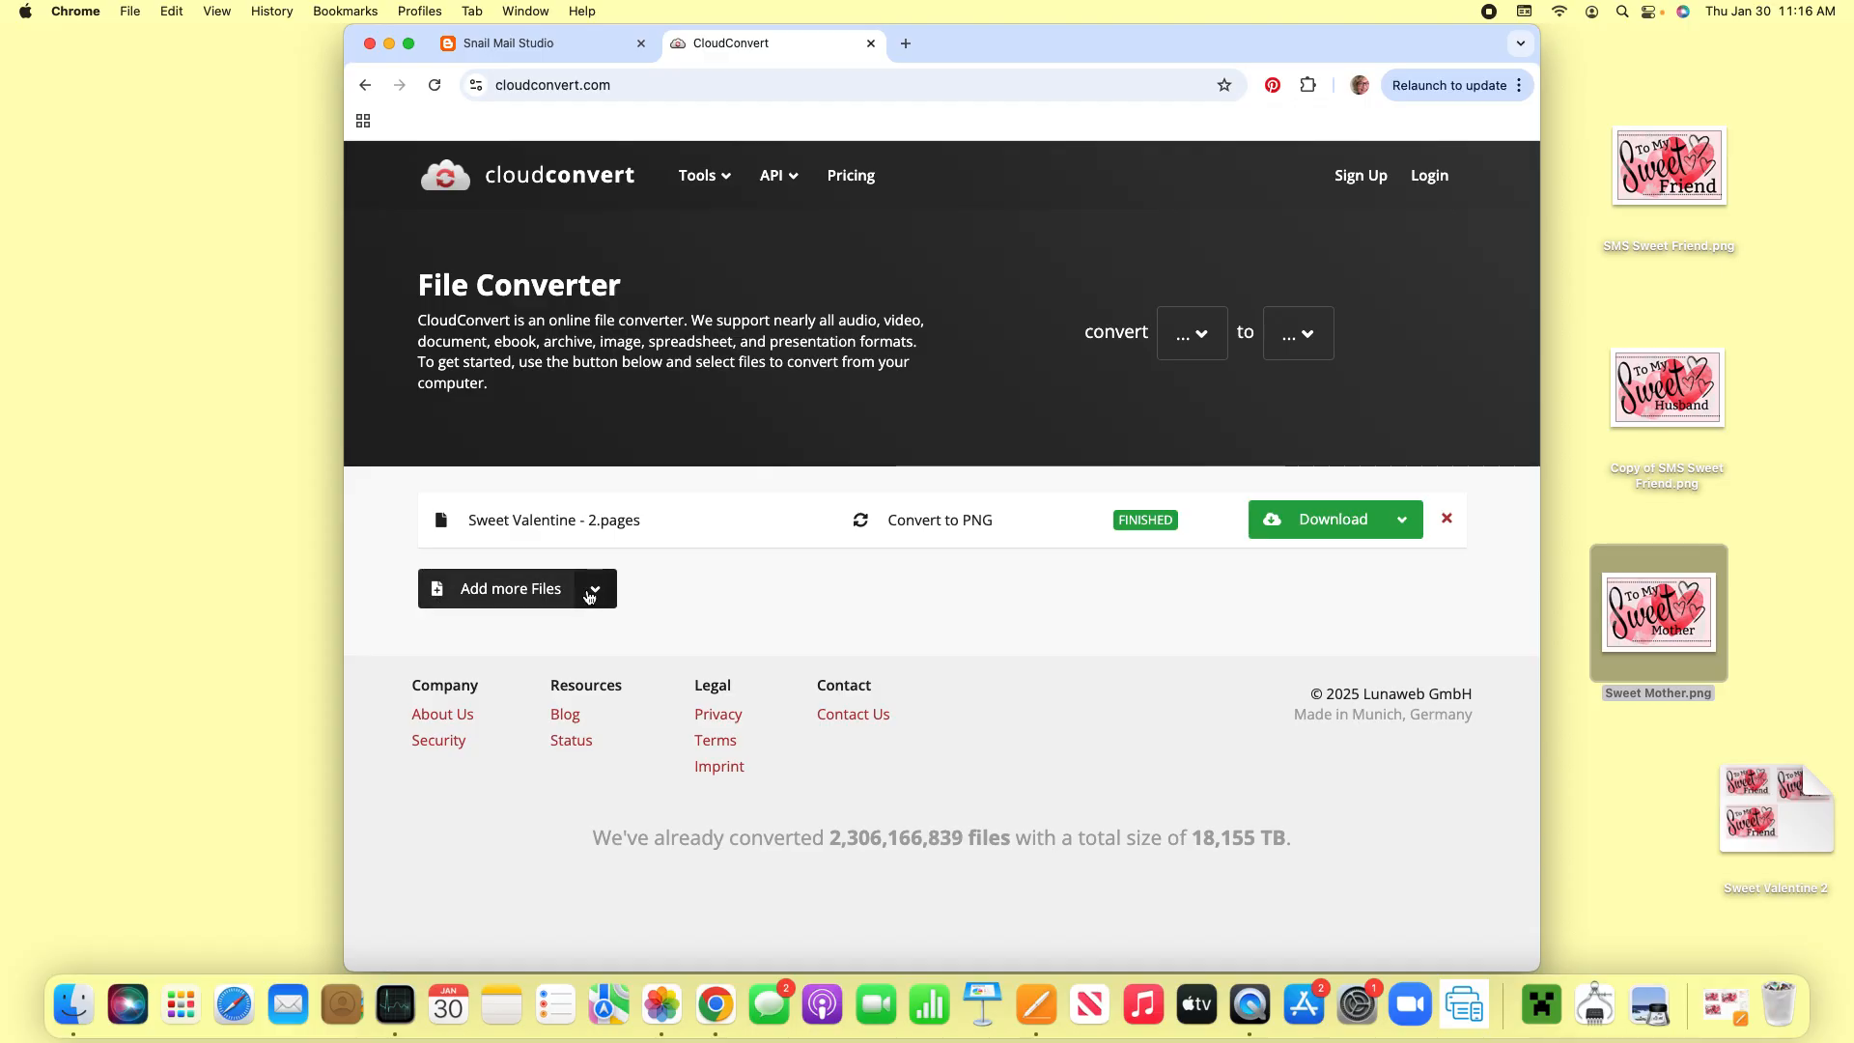
- Add the Sweet Valentine 2 document from the Desktop to the list of files to convert
click(538, 592)
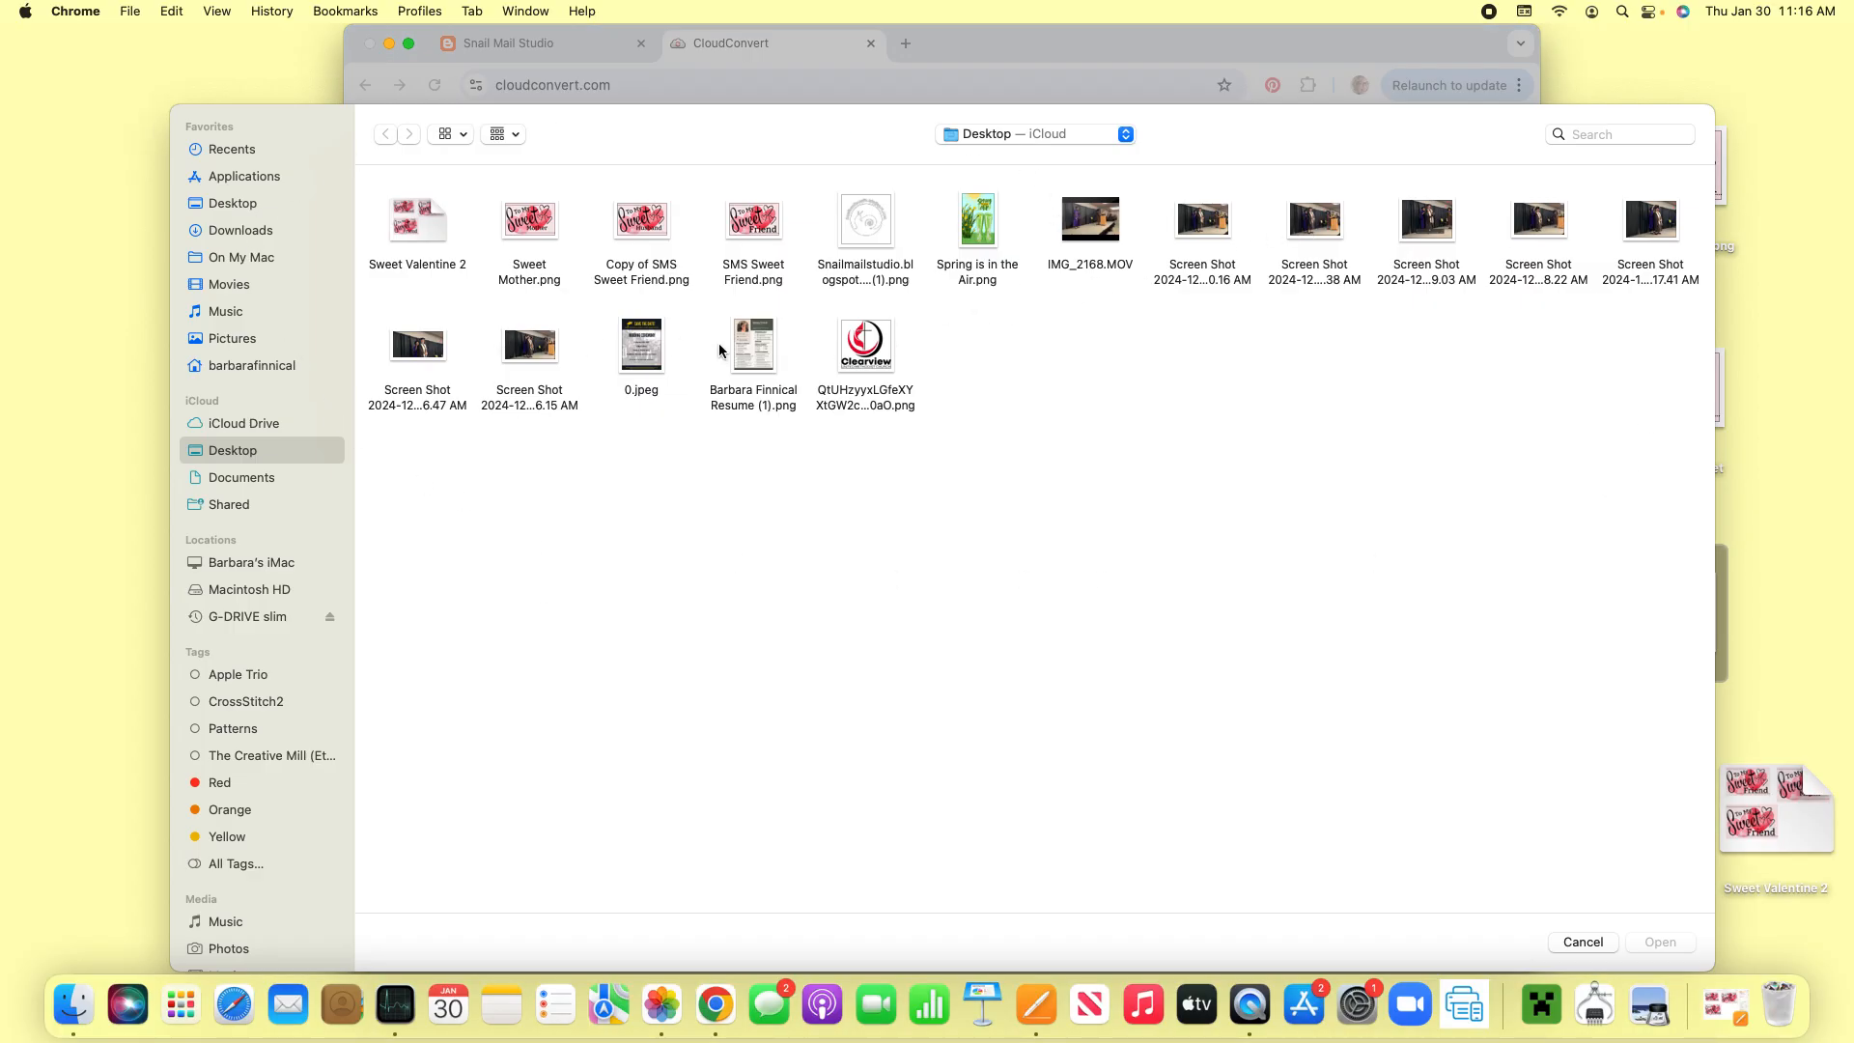
click(414, 227)
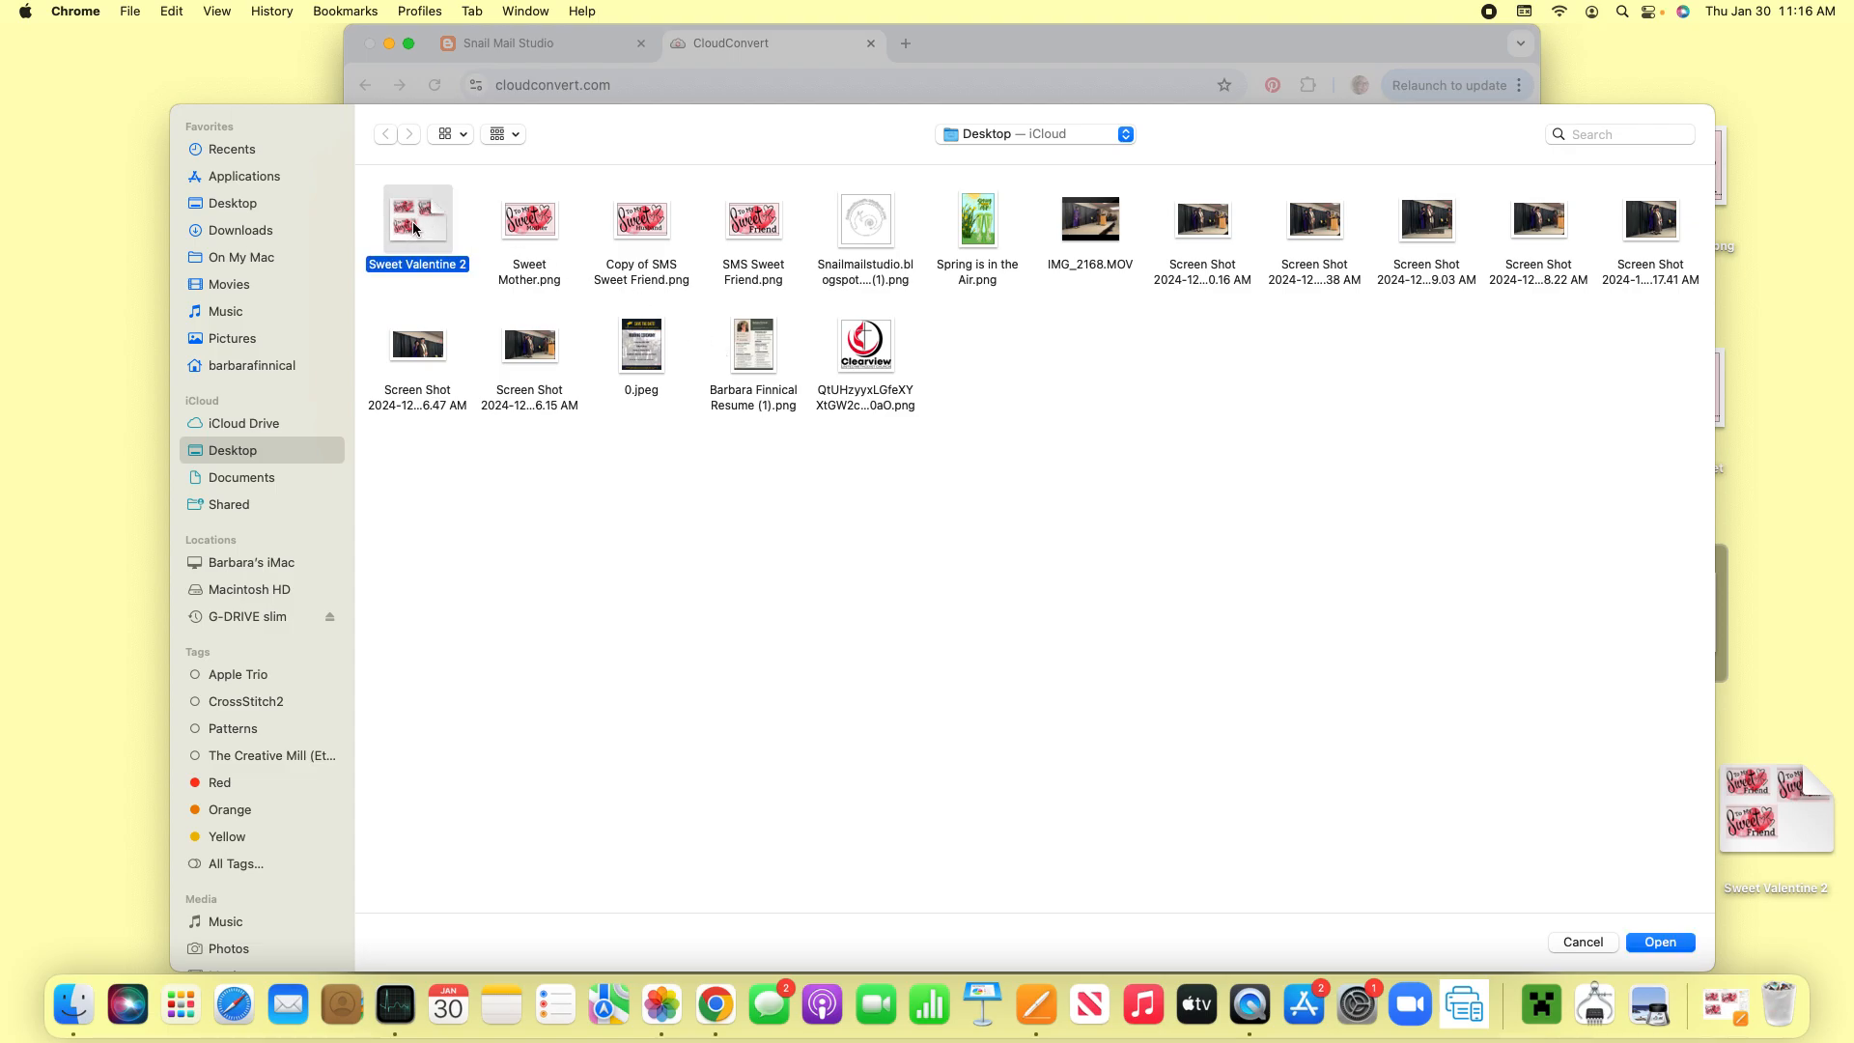
click(1661, 942)
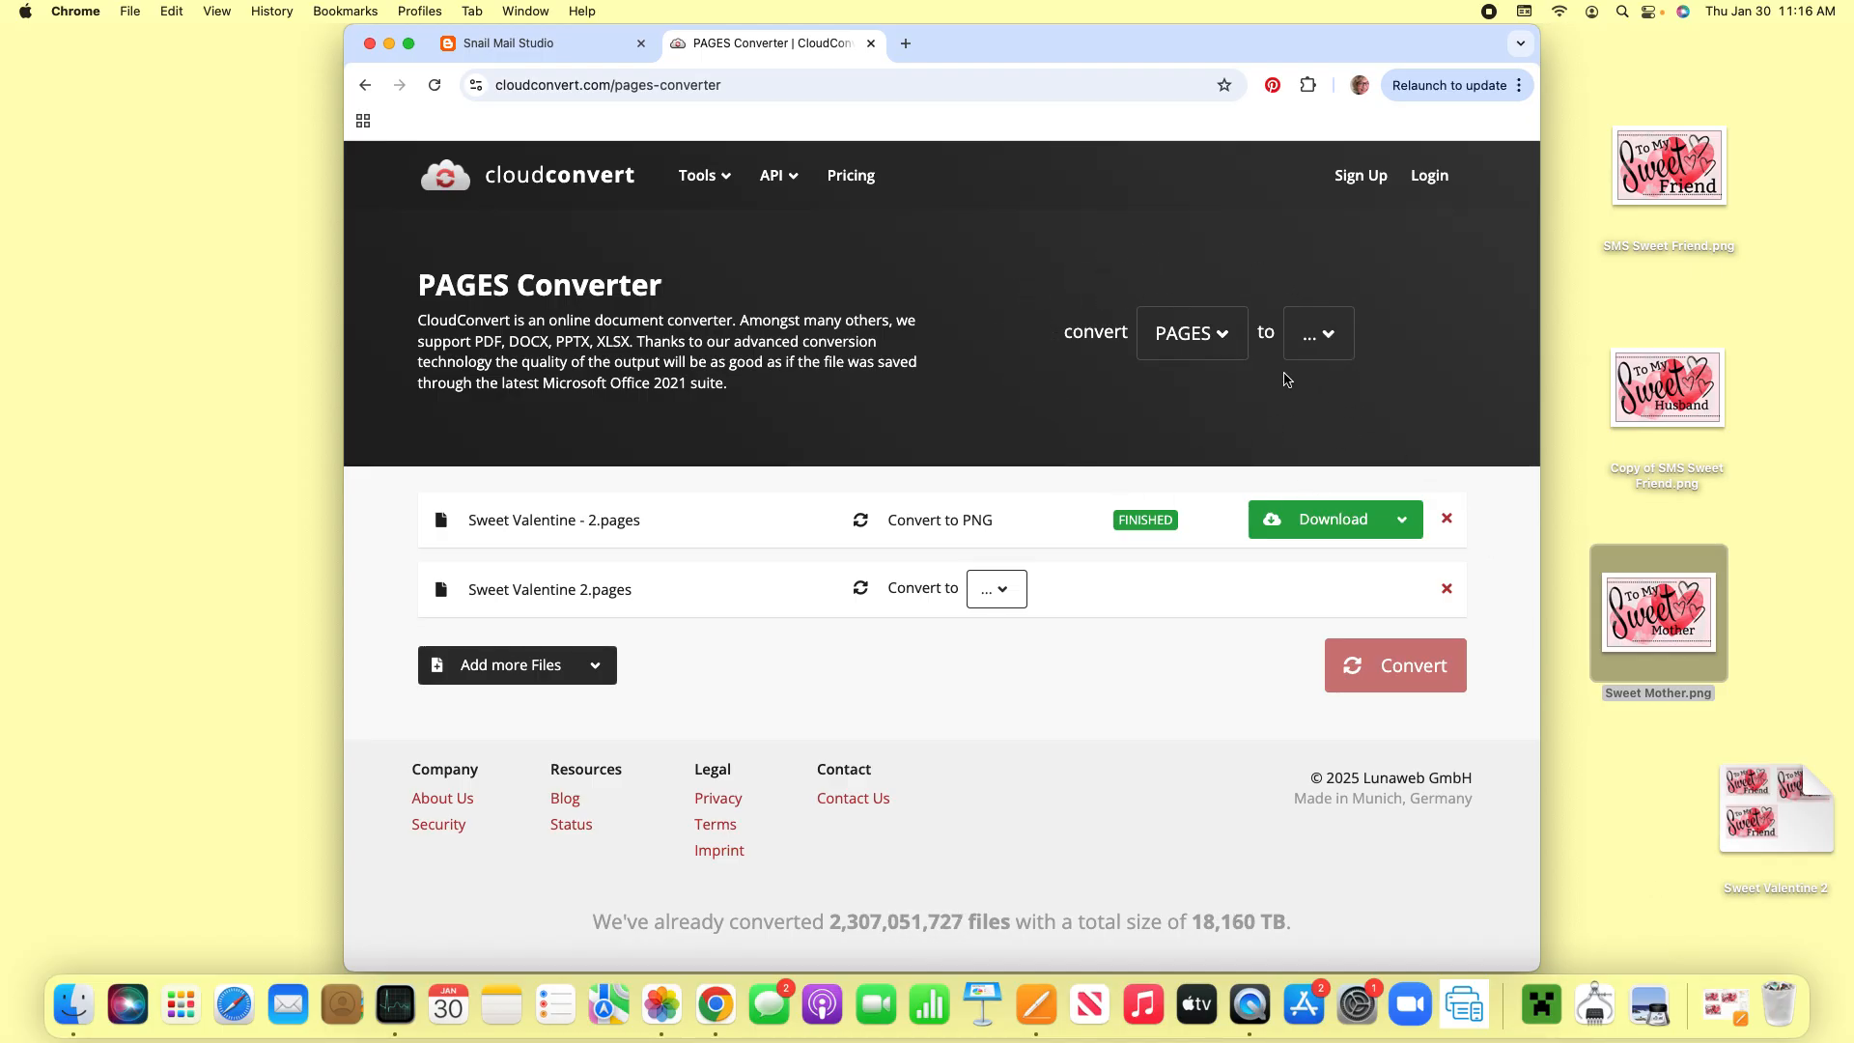
- Set the output format for the Pages file to the PNG image format
click(1328, 337)
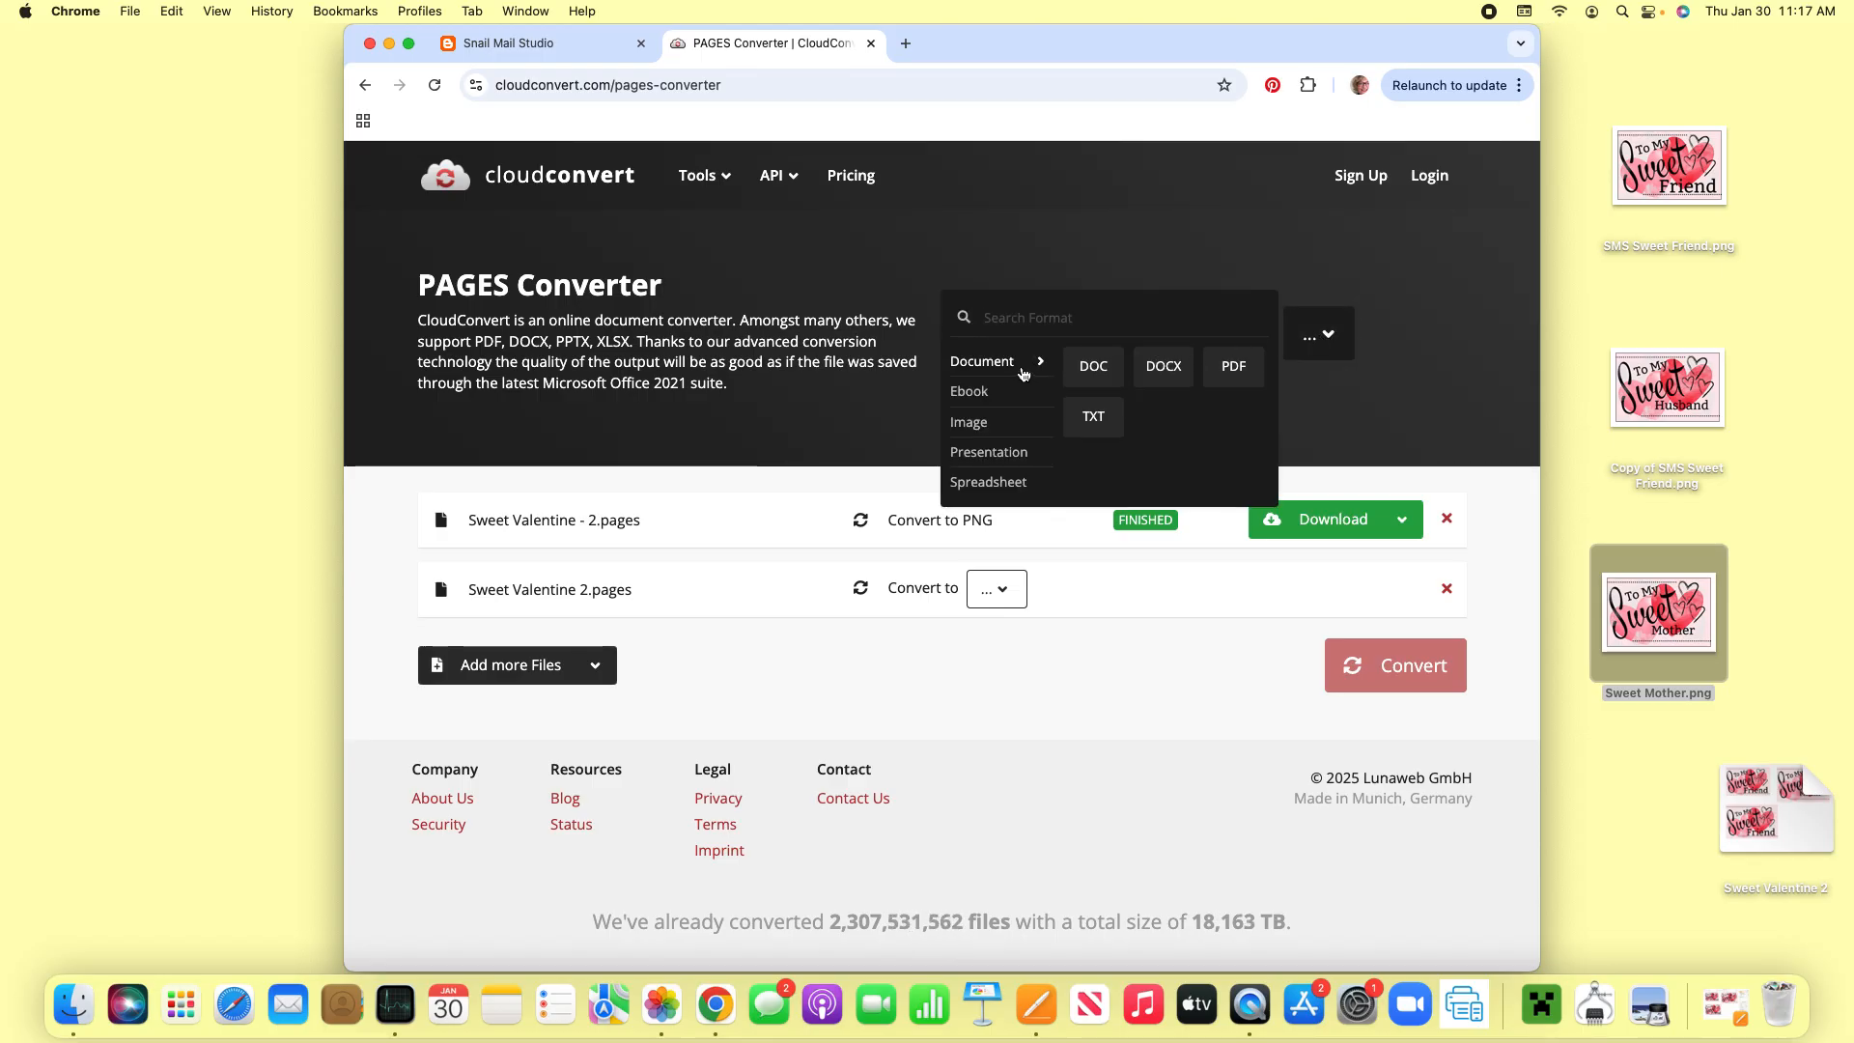
mouse_move(971, 423)
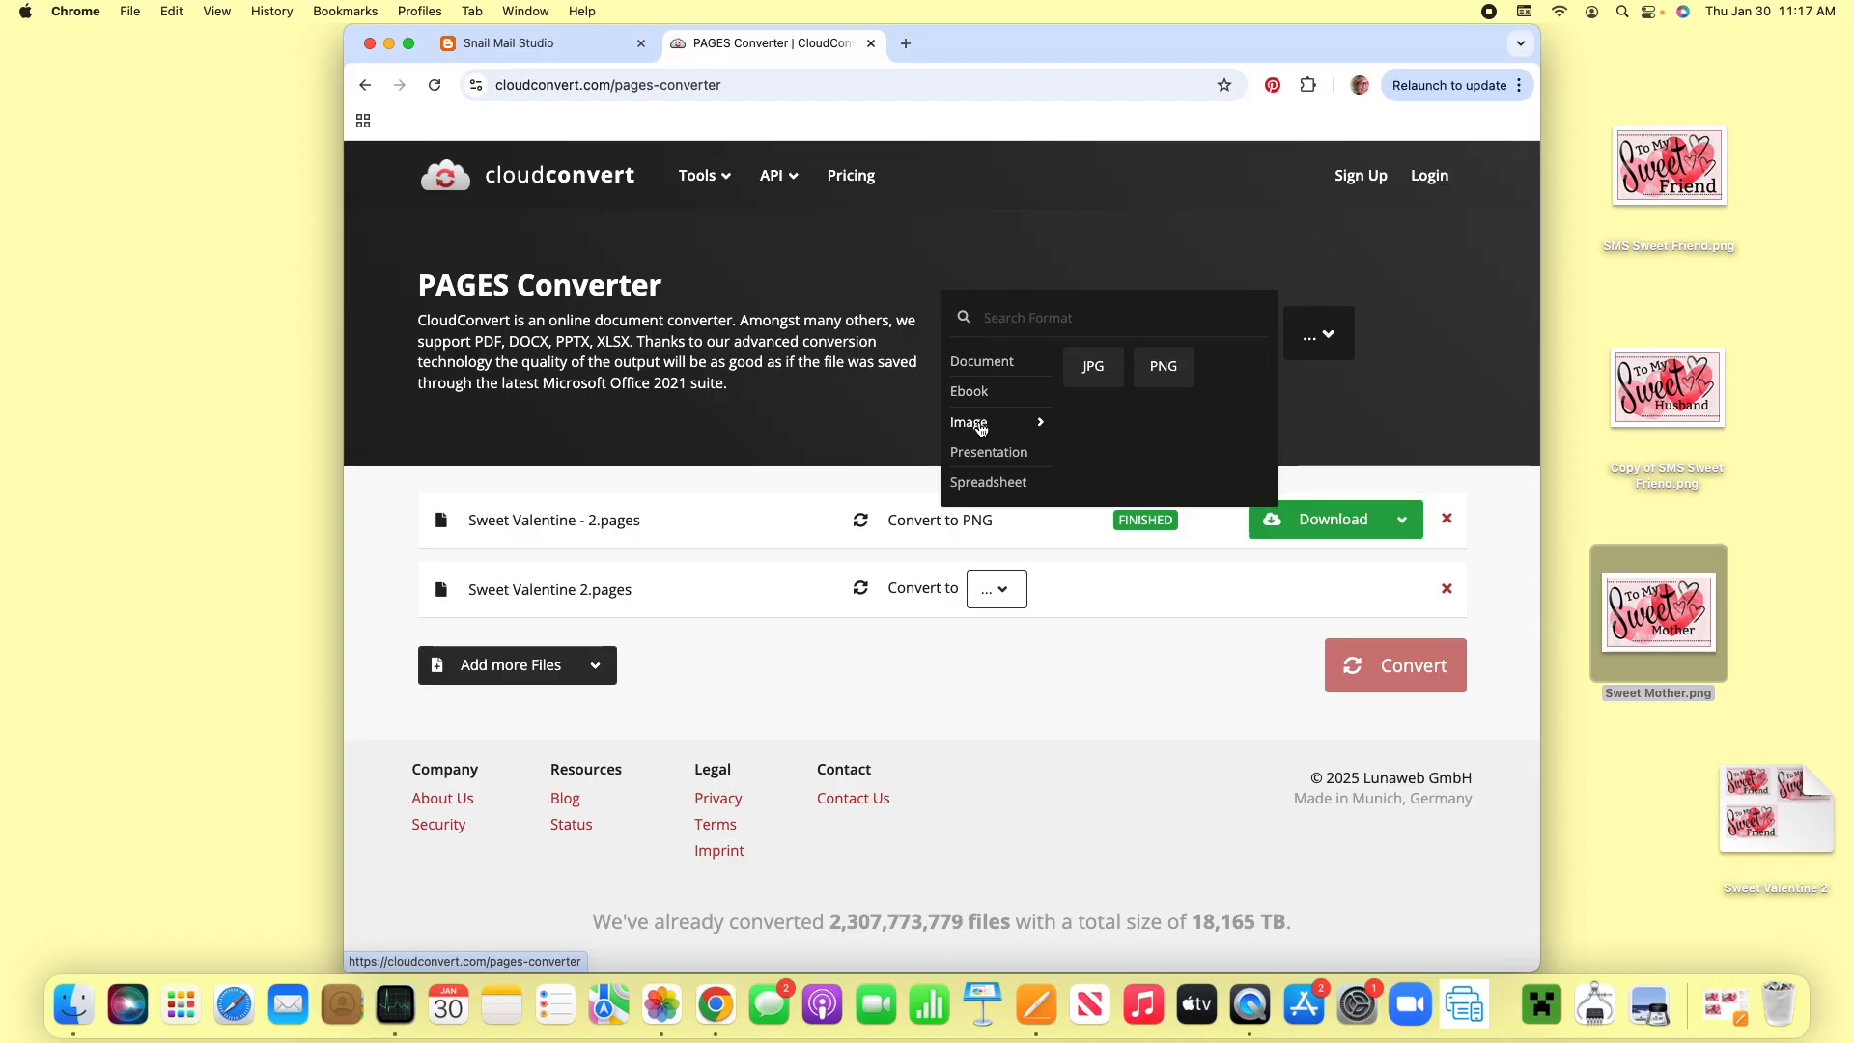
click(1168, 369)
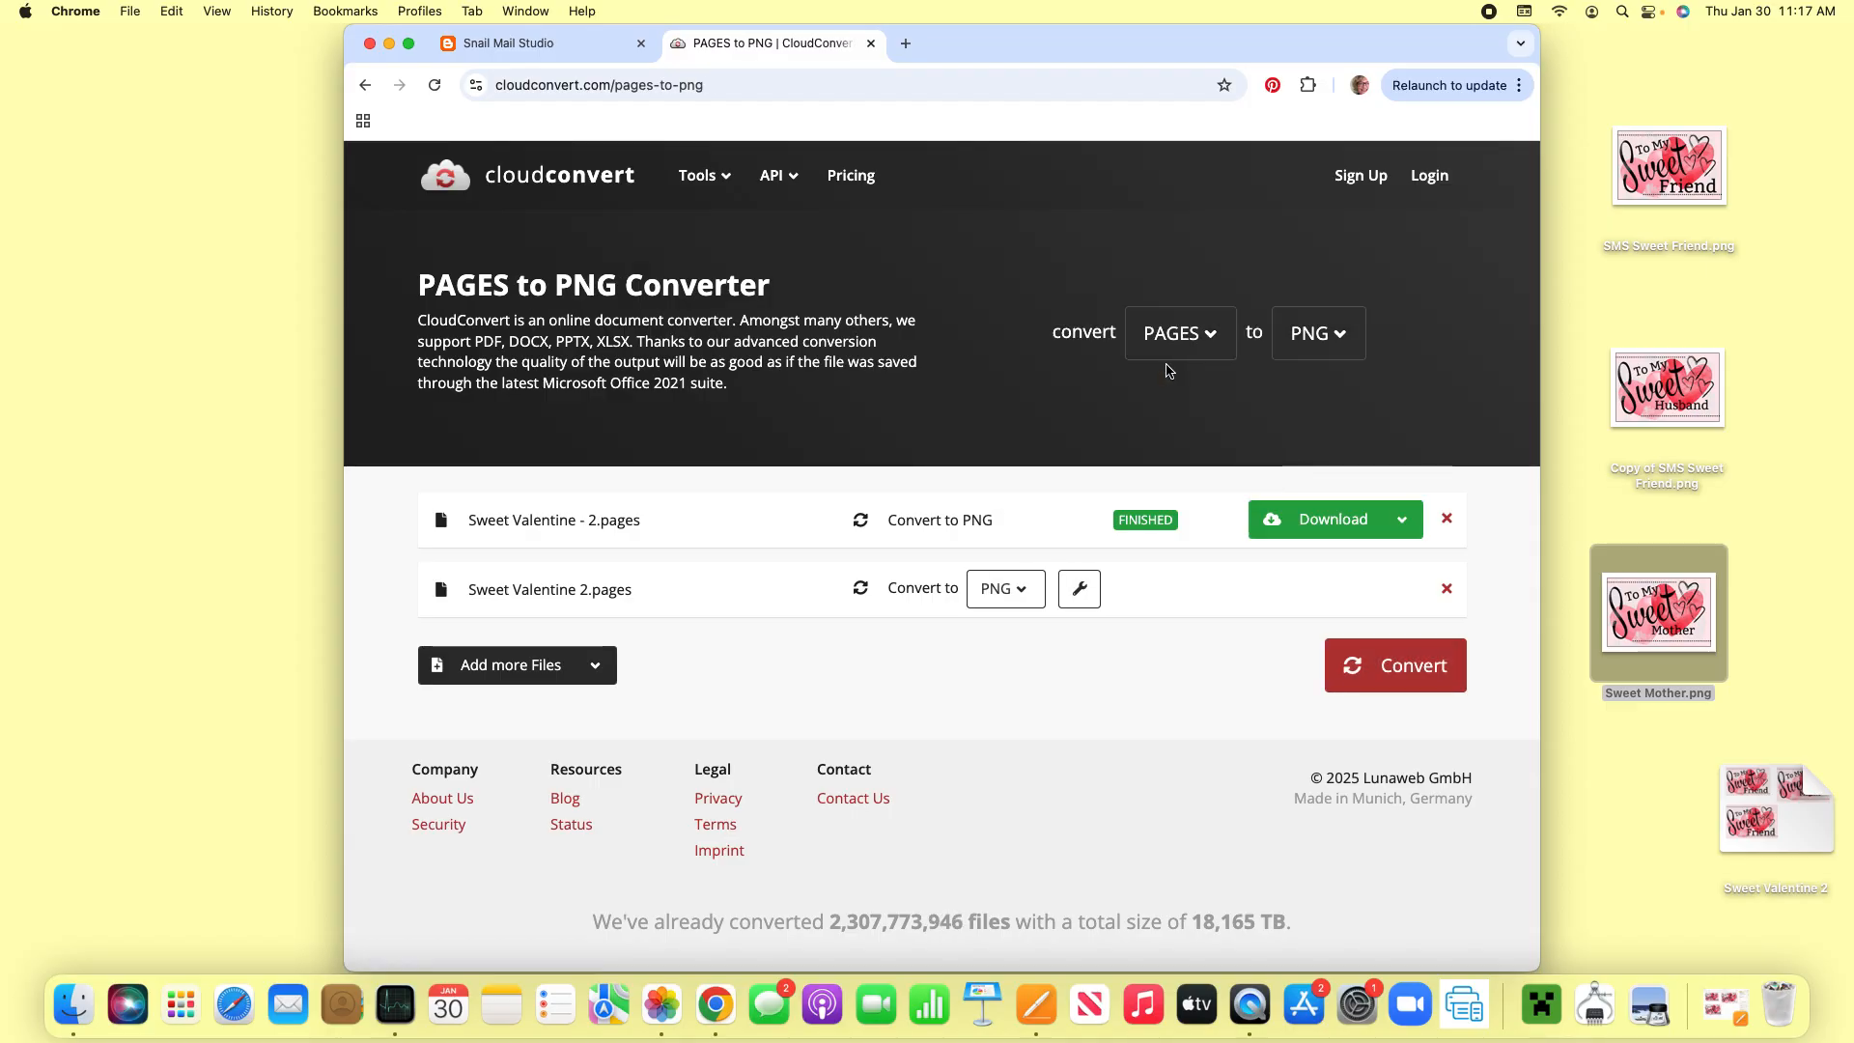
- Convert the Sweet Valentine 2 Pages file to PNG, download the result and copy it from the browser's downloads to the Desktop
click(1397, 675)
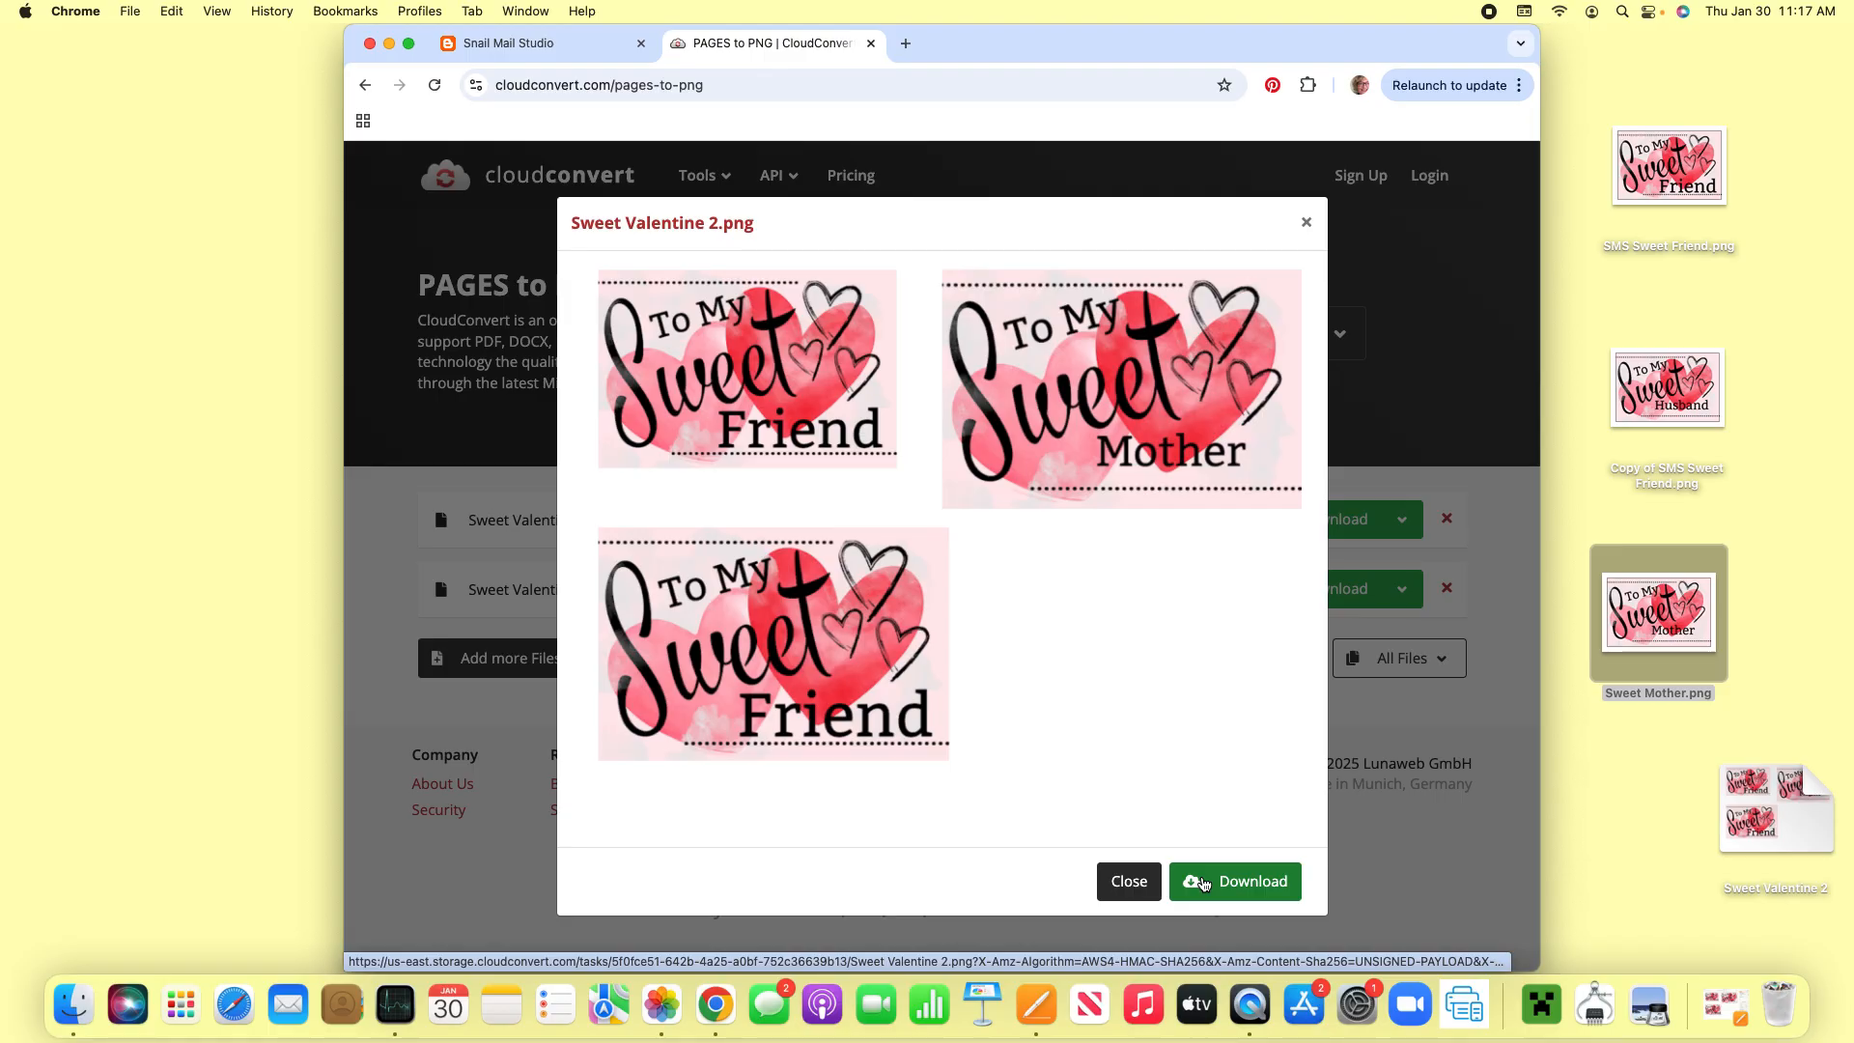
click(1204, 883)
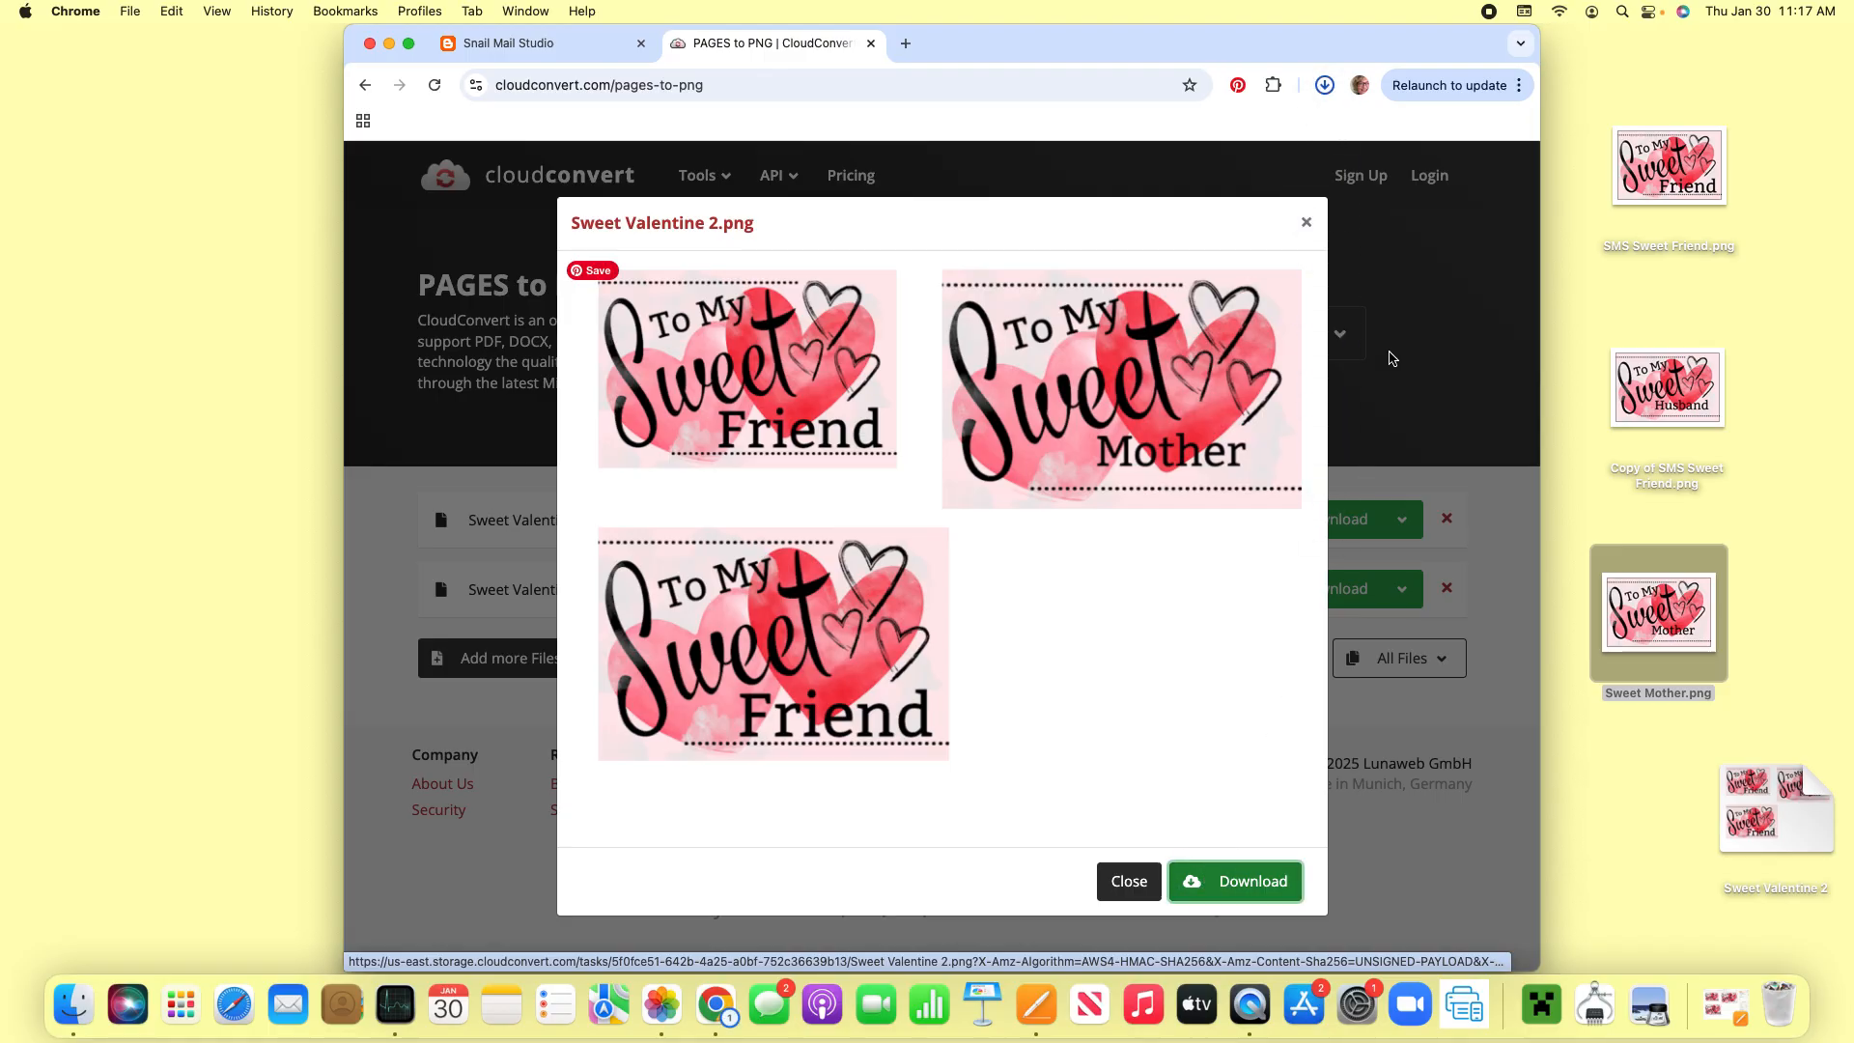
mouse_move(1226, 135)
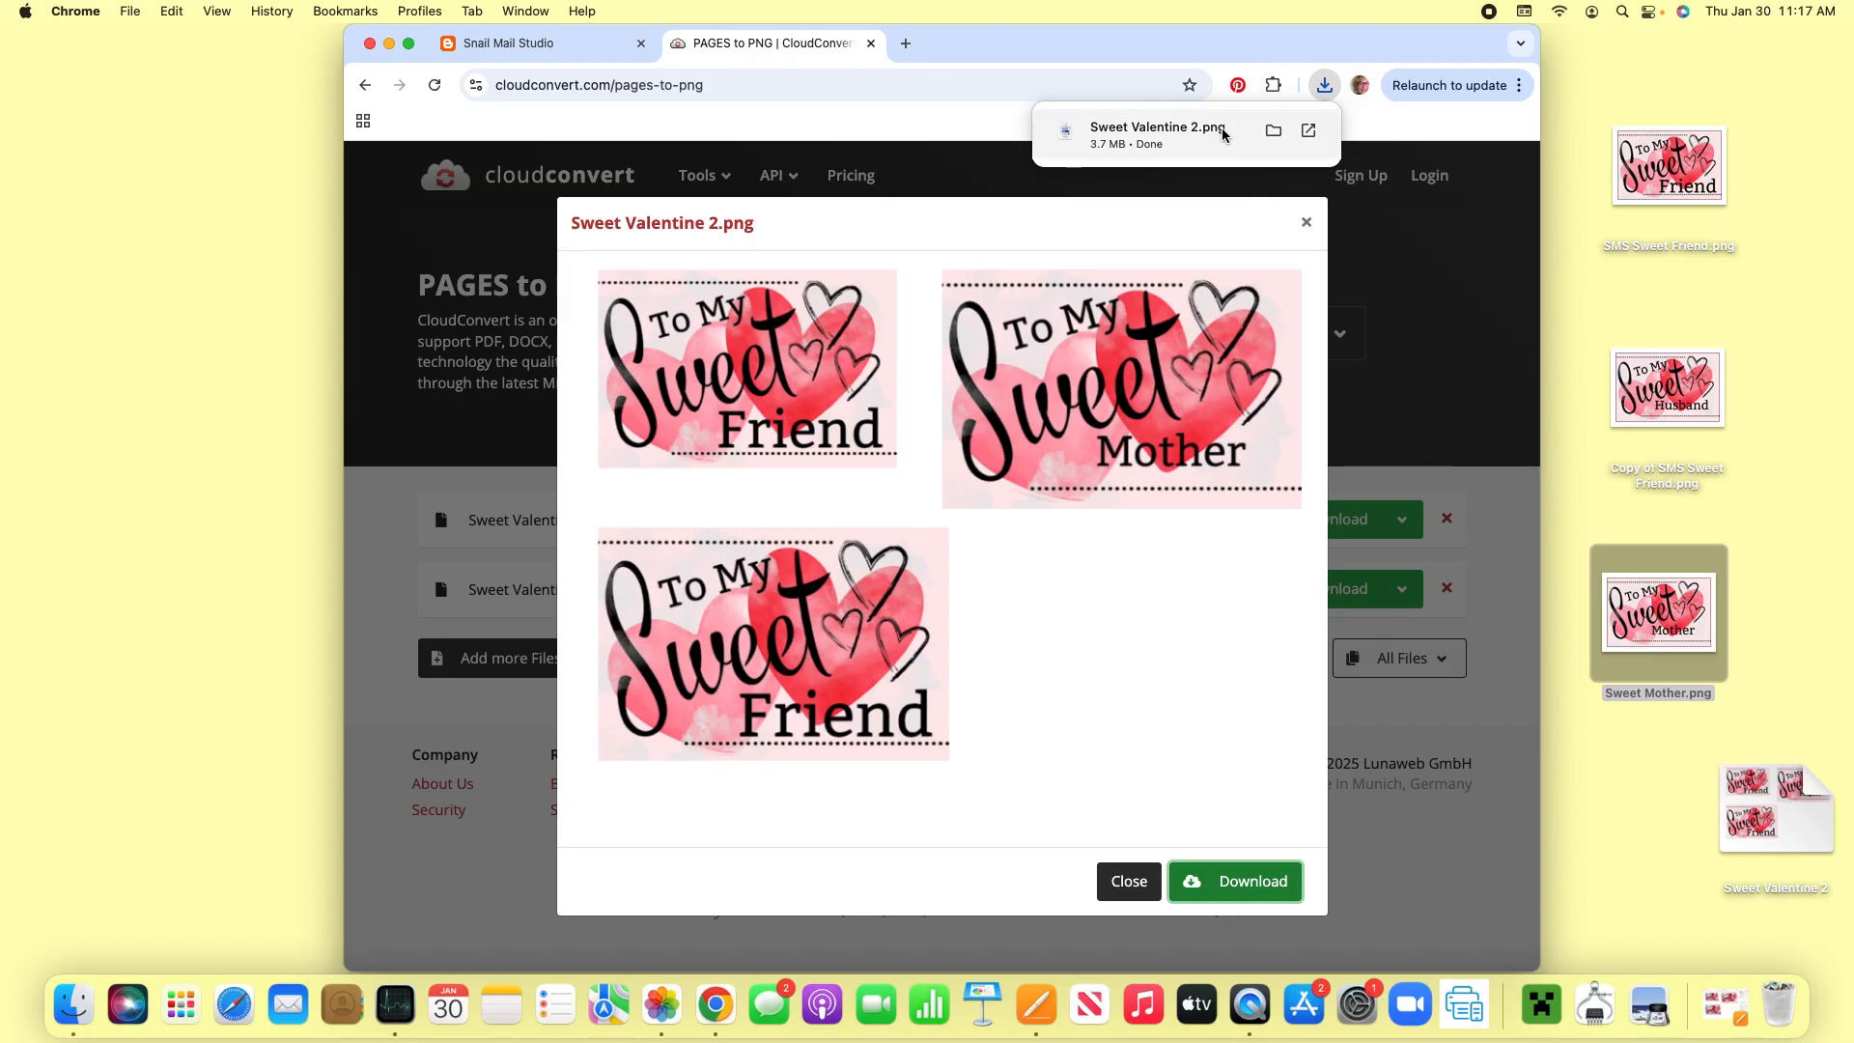
drag(1212, 133, 215, 176)
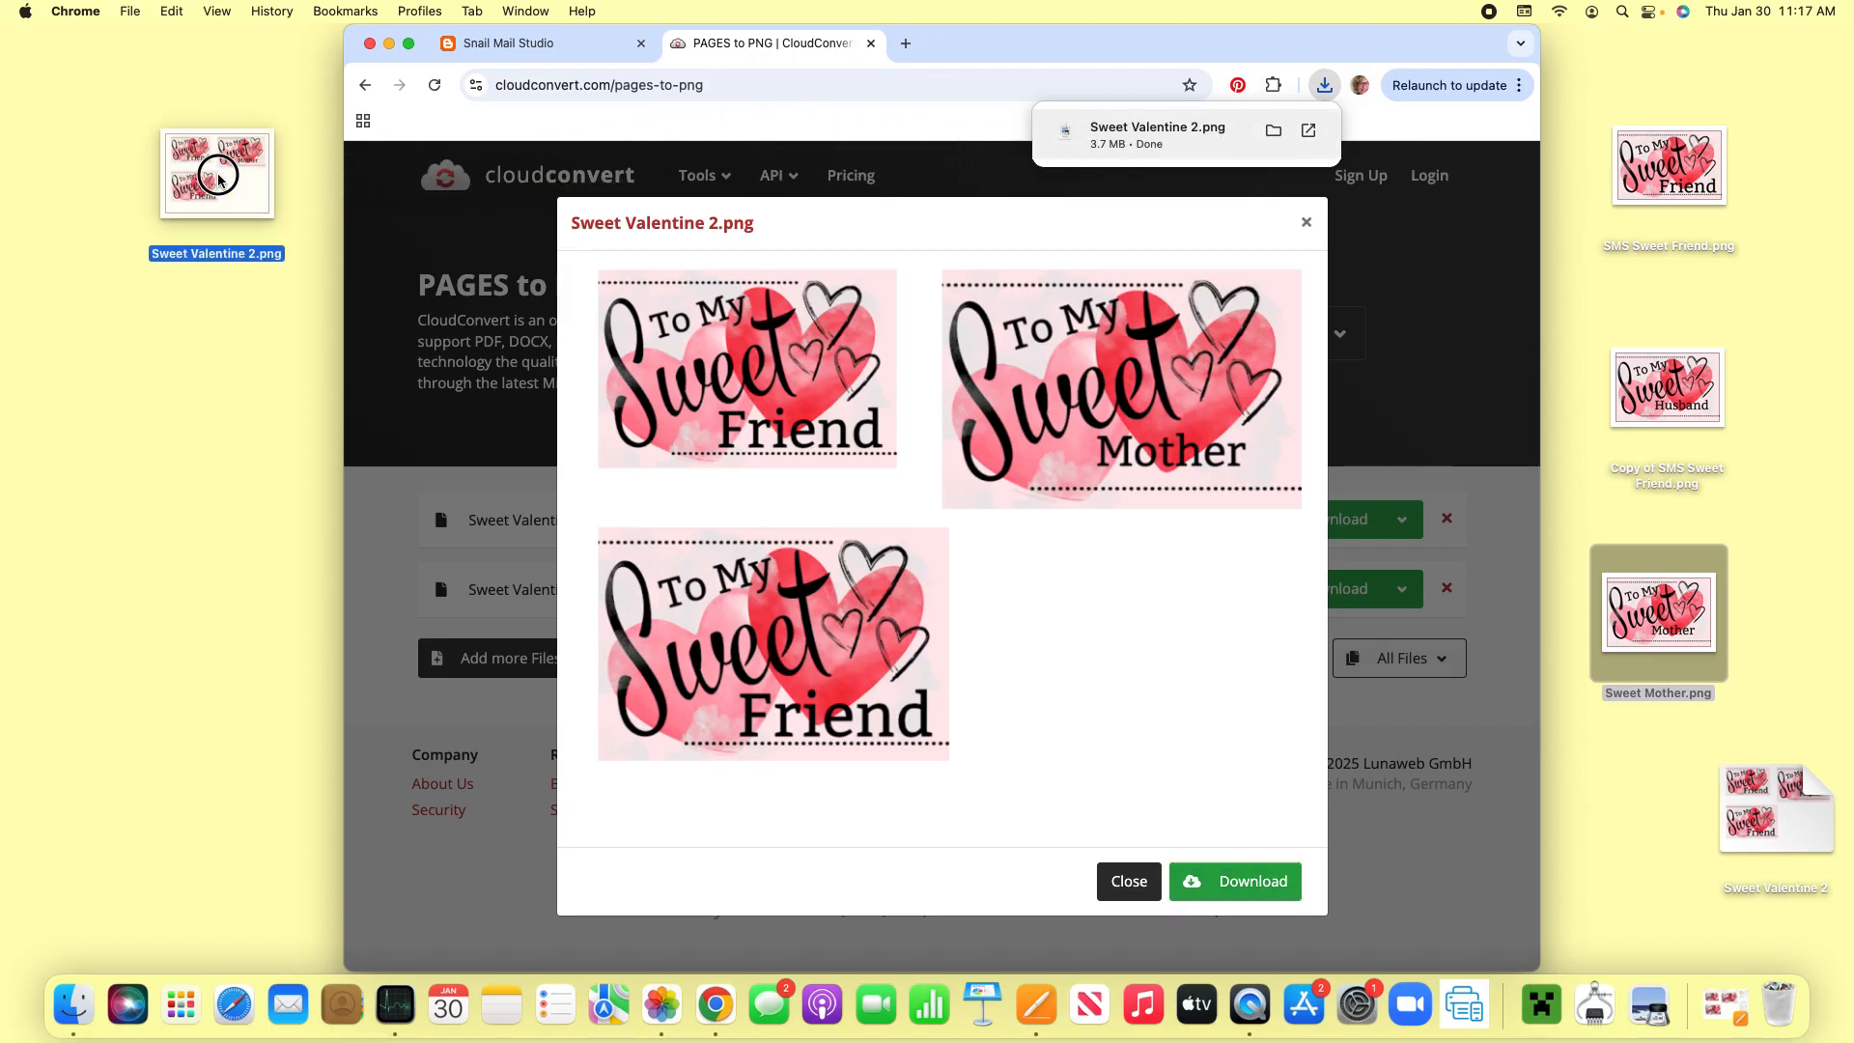
- Open fedex.com in a new browser tab and go through its print marketplace to the Copies & Custom Documents page
click(904, 44)
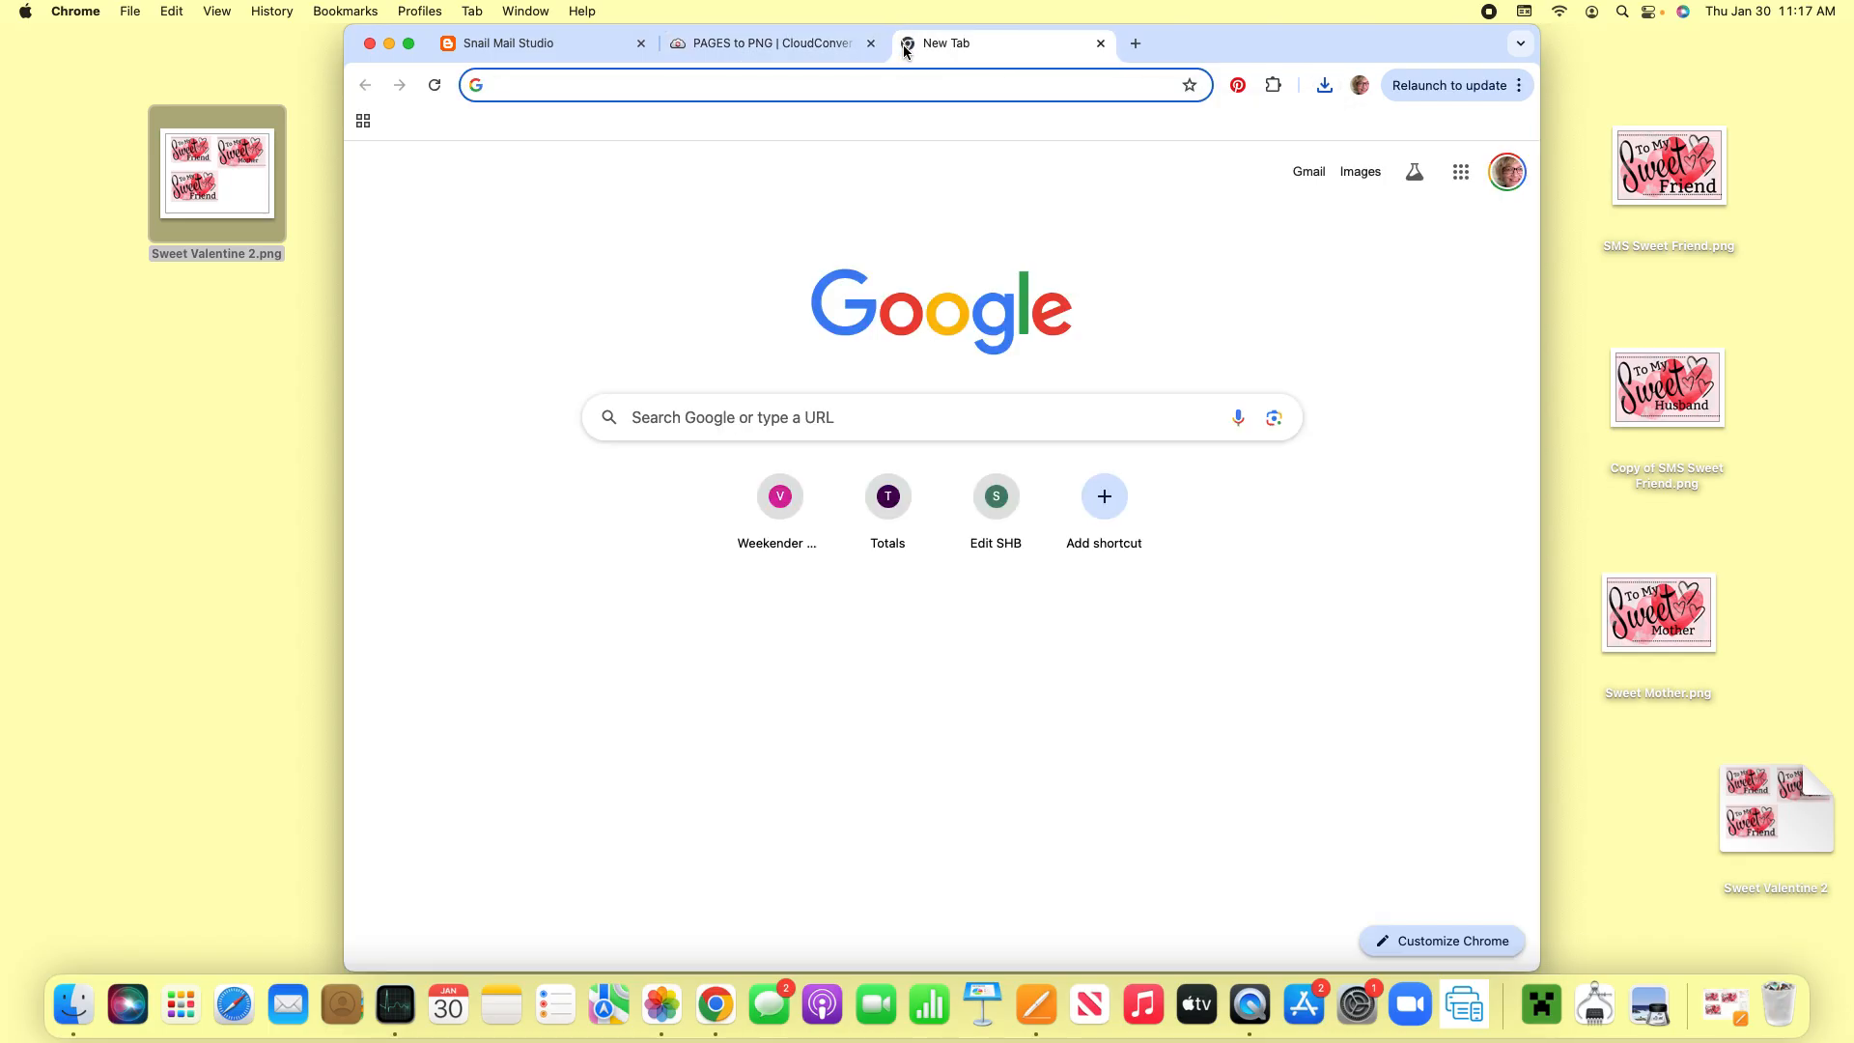
text(fe)
key(Return)
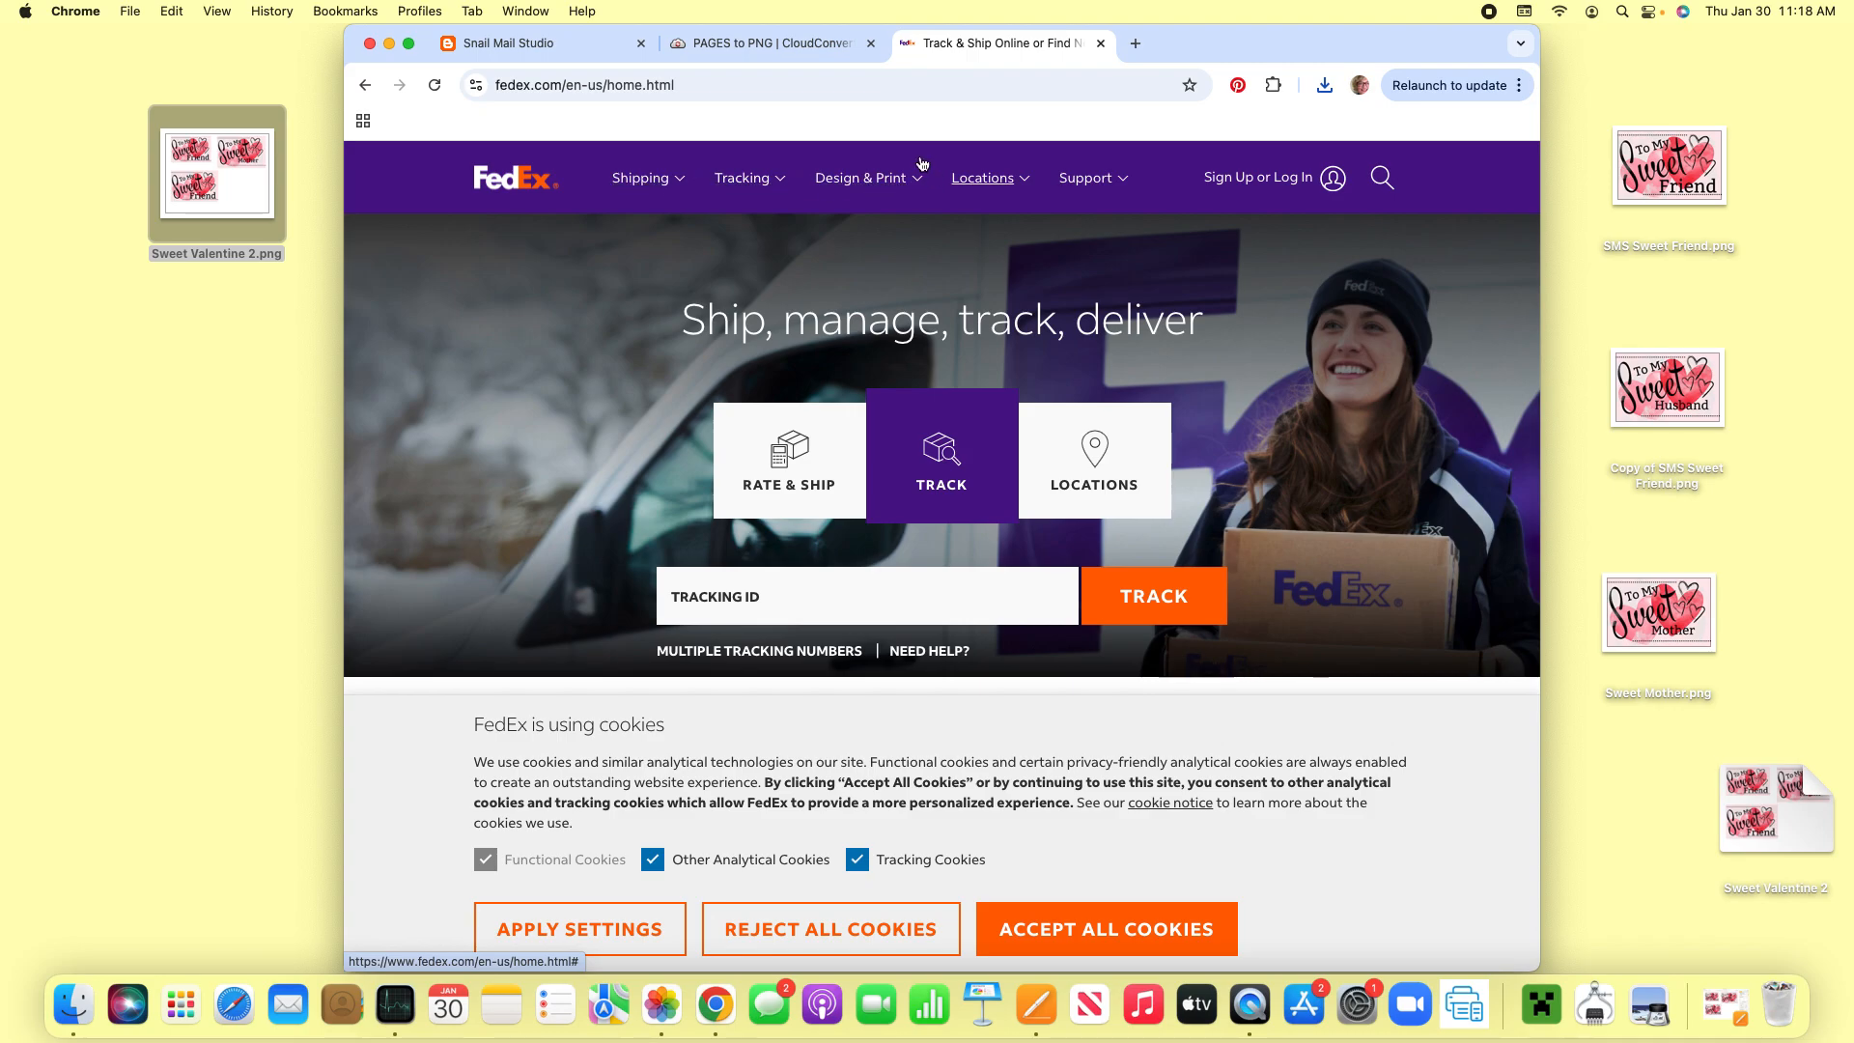
click(906, 182)
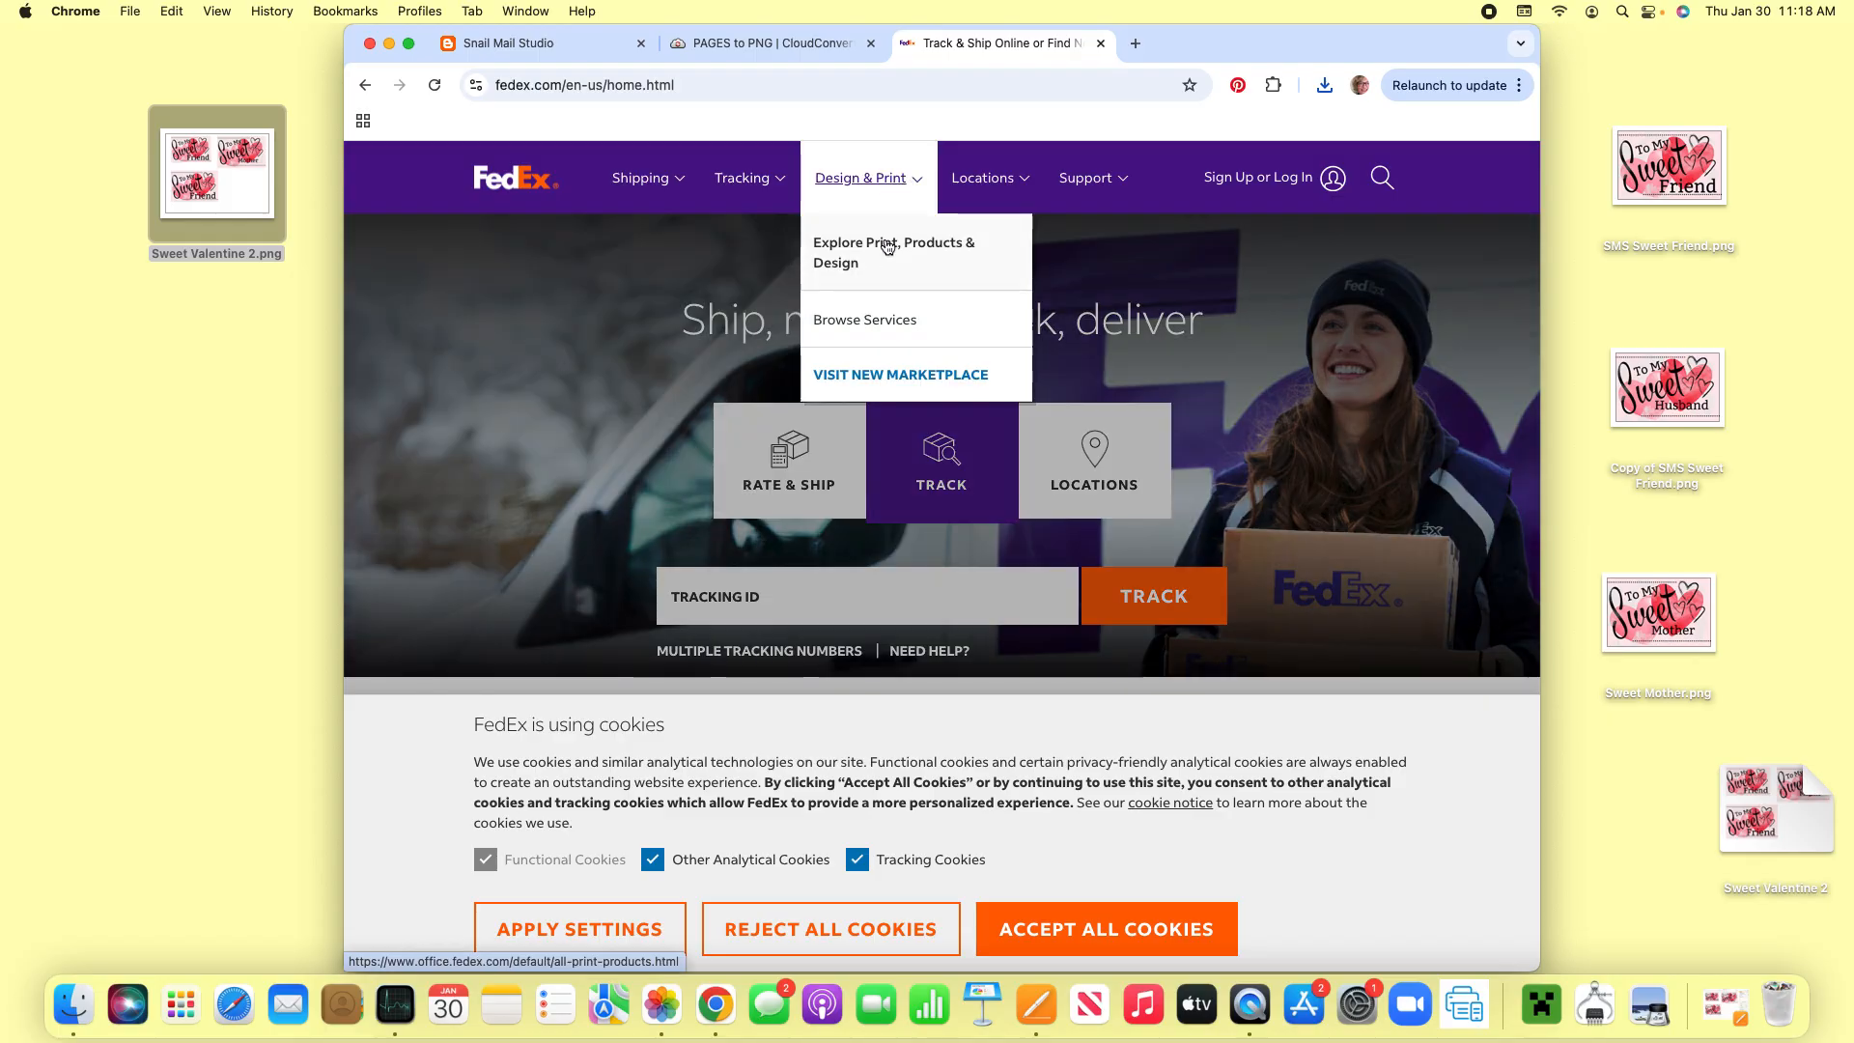
click(884, 377)
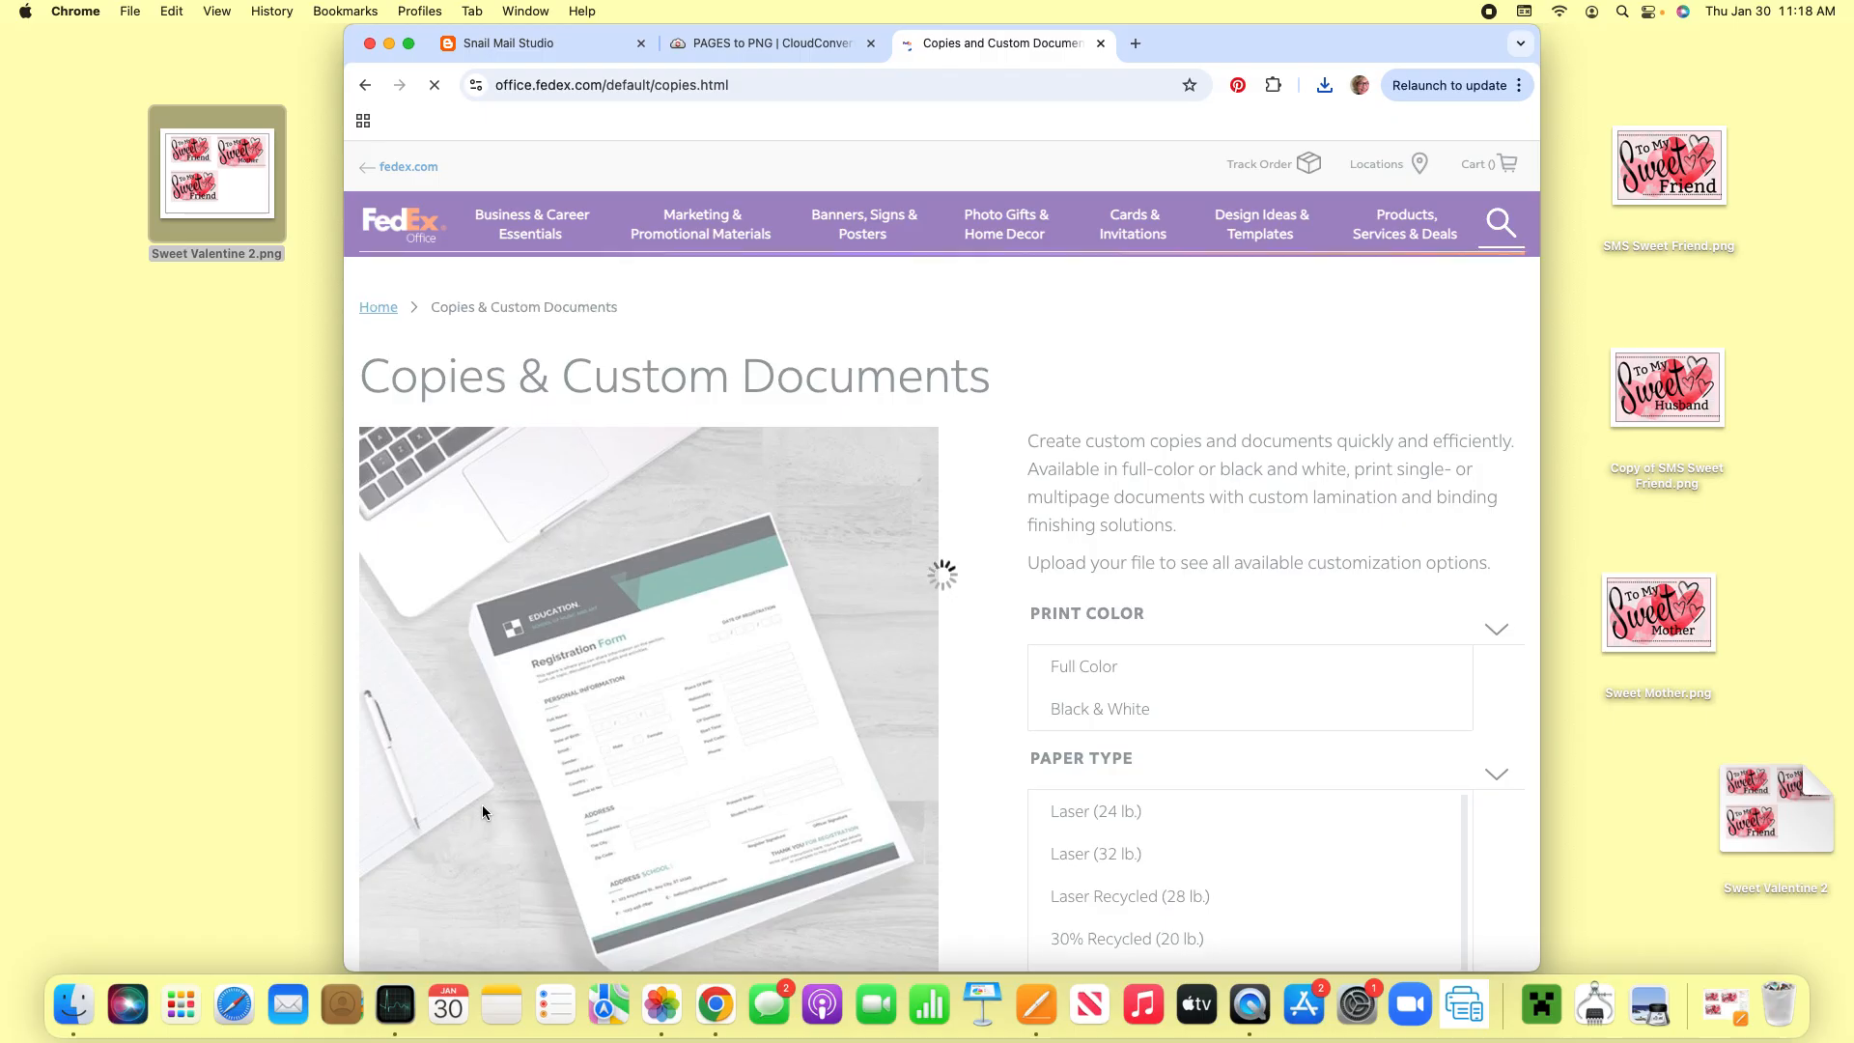
- Upload Sweet Valentine 2.png from the Desktop as the file for the copies order
scroll(483, 806, down, 3)
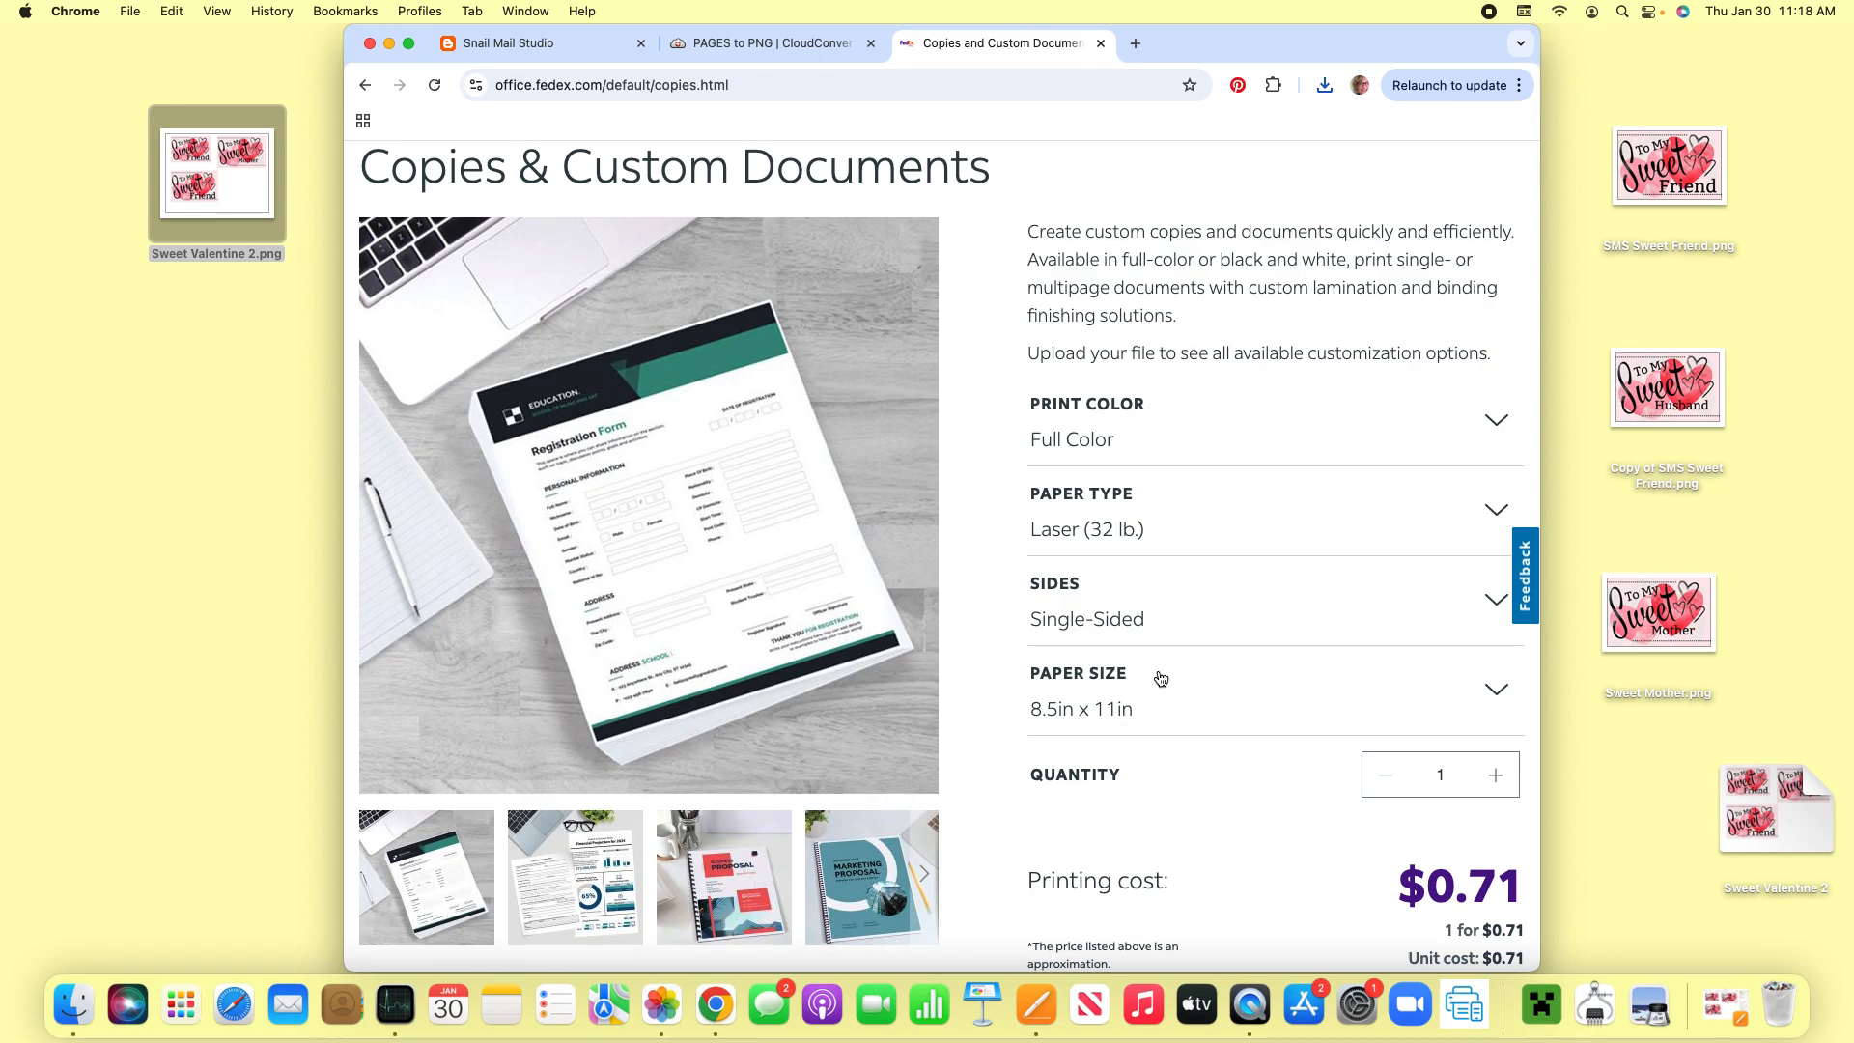
scroll(1109, 684, down, 5)
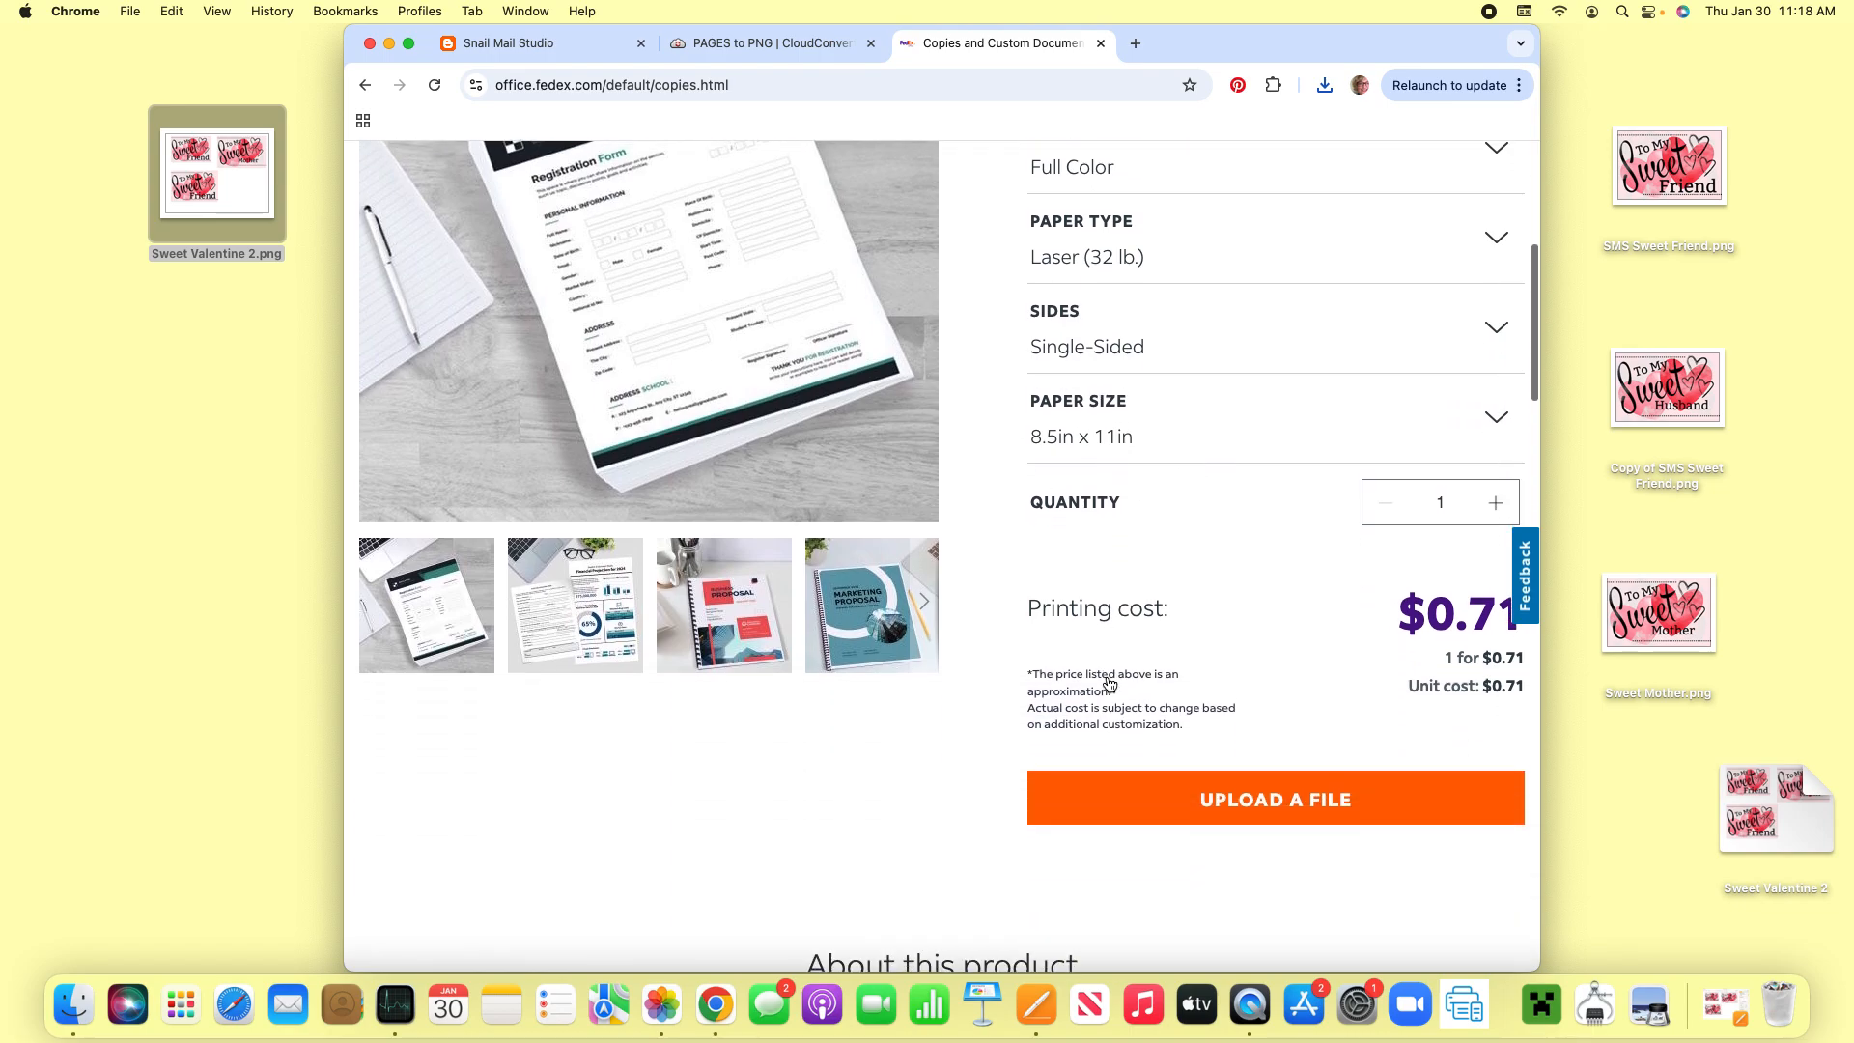
click(1214, 634)
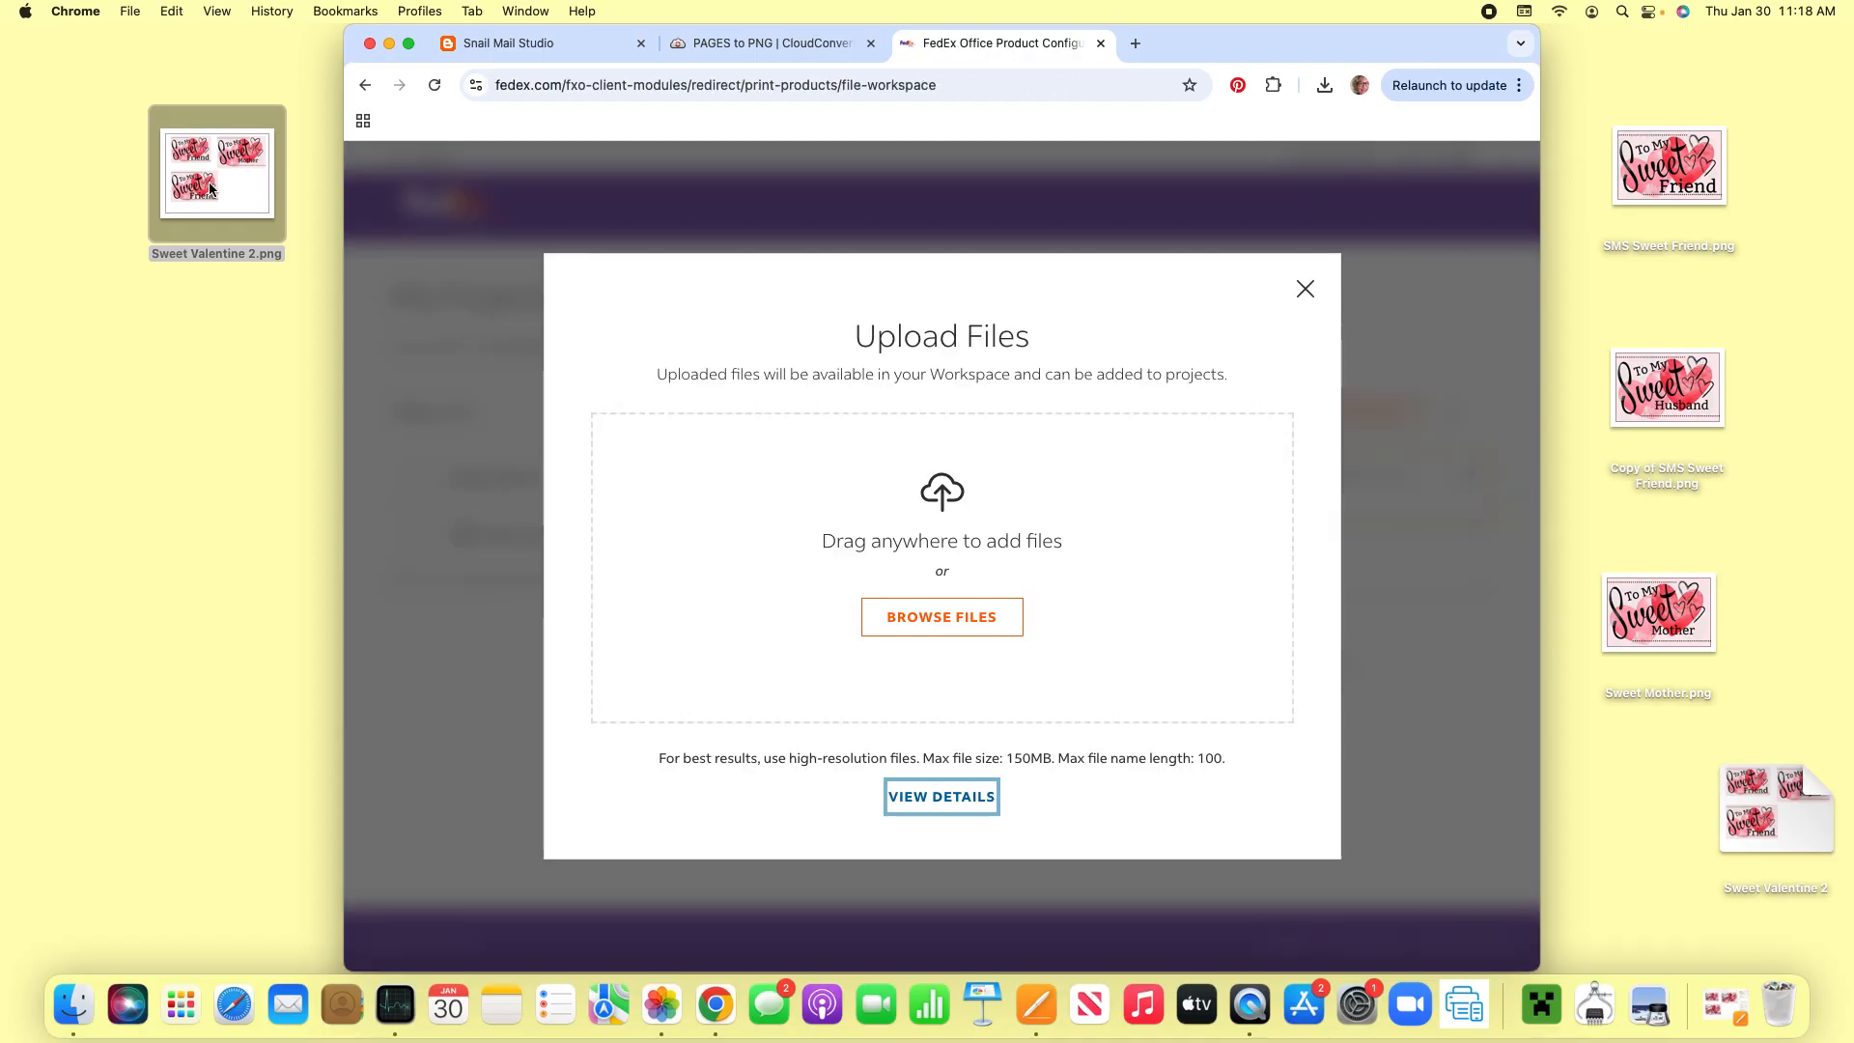
drag(207, 178, 914, 550)
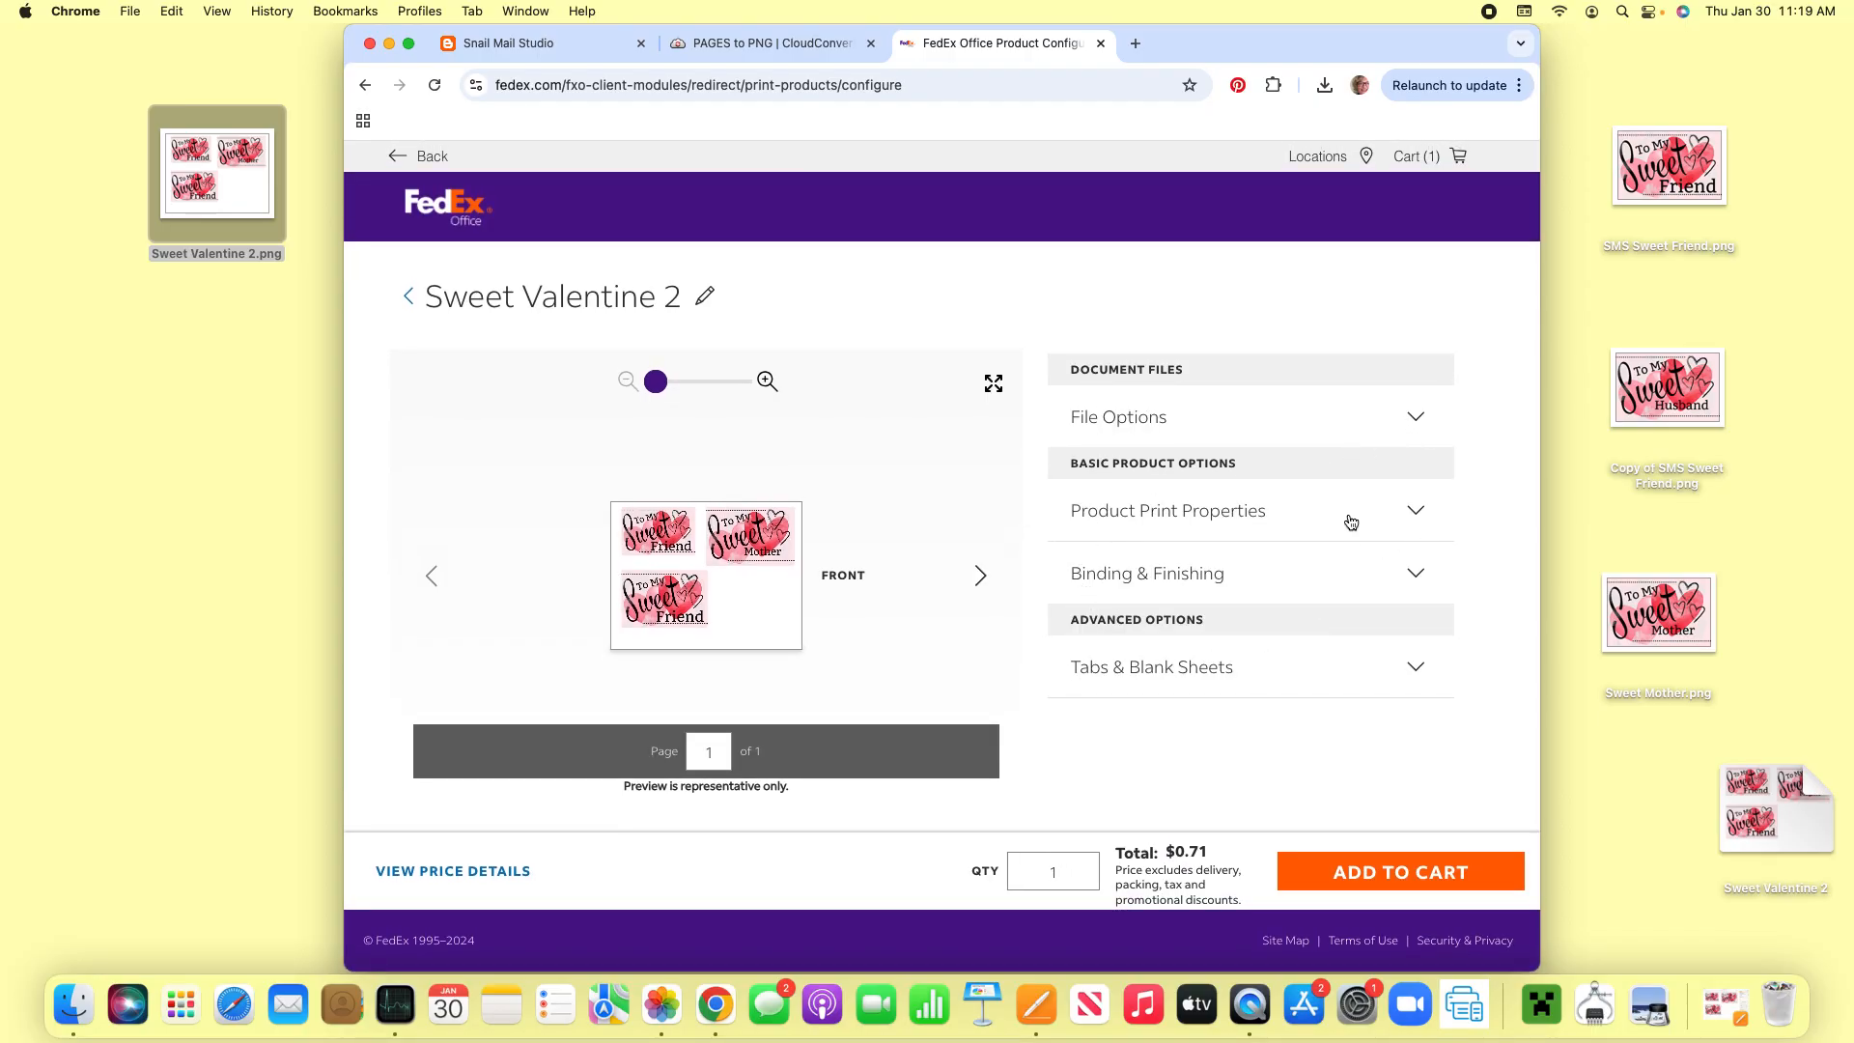
- Look over the print options of the uploaded Sweet Valentine 2 page and add it to the cart
scroll(1373, 446, down, 1)
scroll(1325, 704, down, 1)
click(1404, 874)
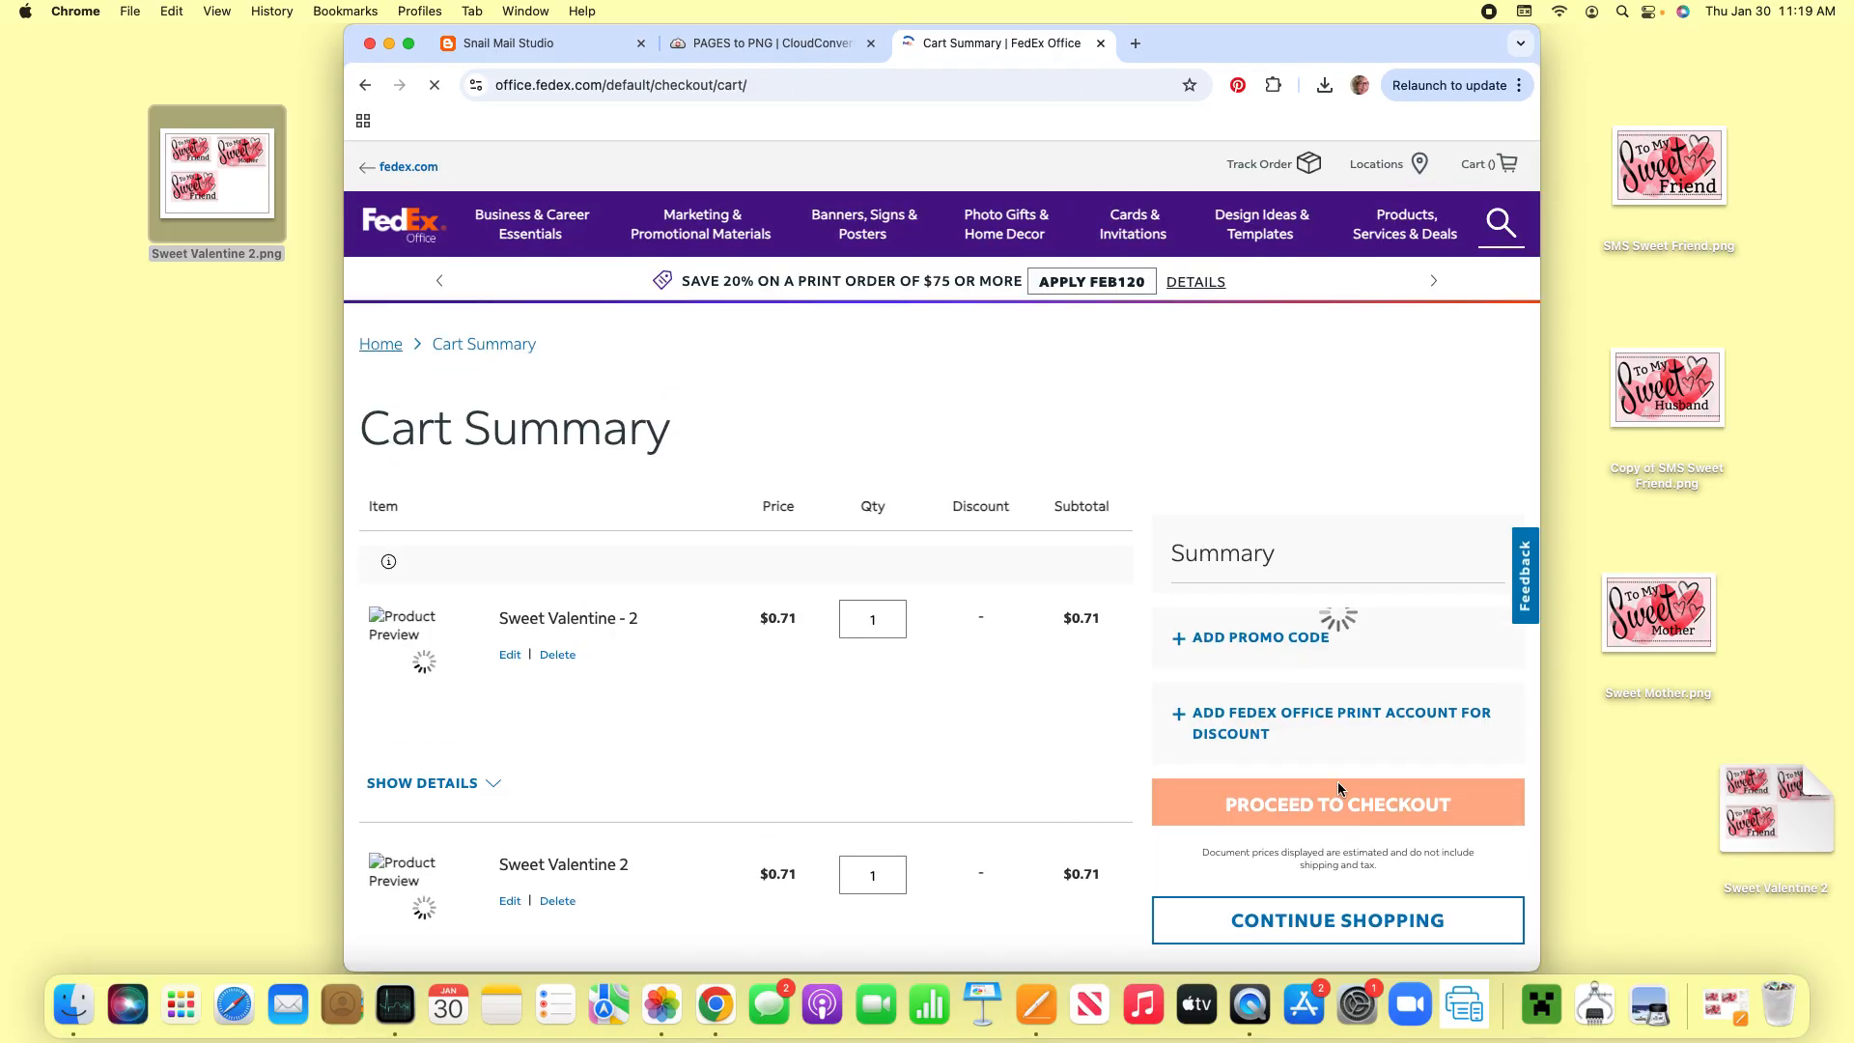
- Delete the Sweet Valentine 2 item from the cart, keeping the Sweet Valentine - 2 item
scroll(1138, 641, down, 3)
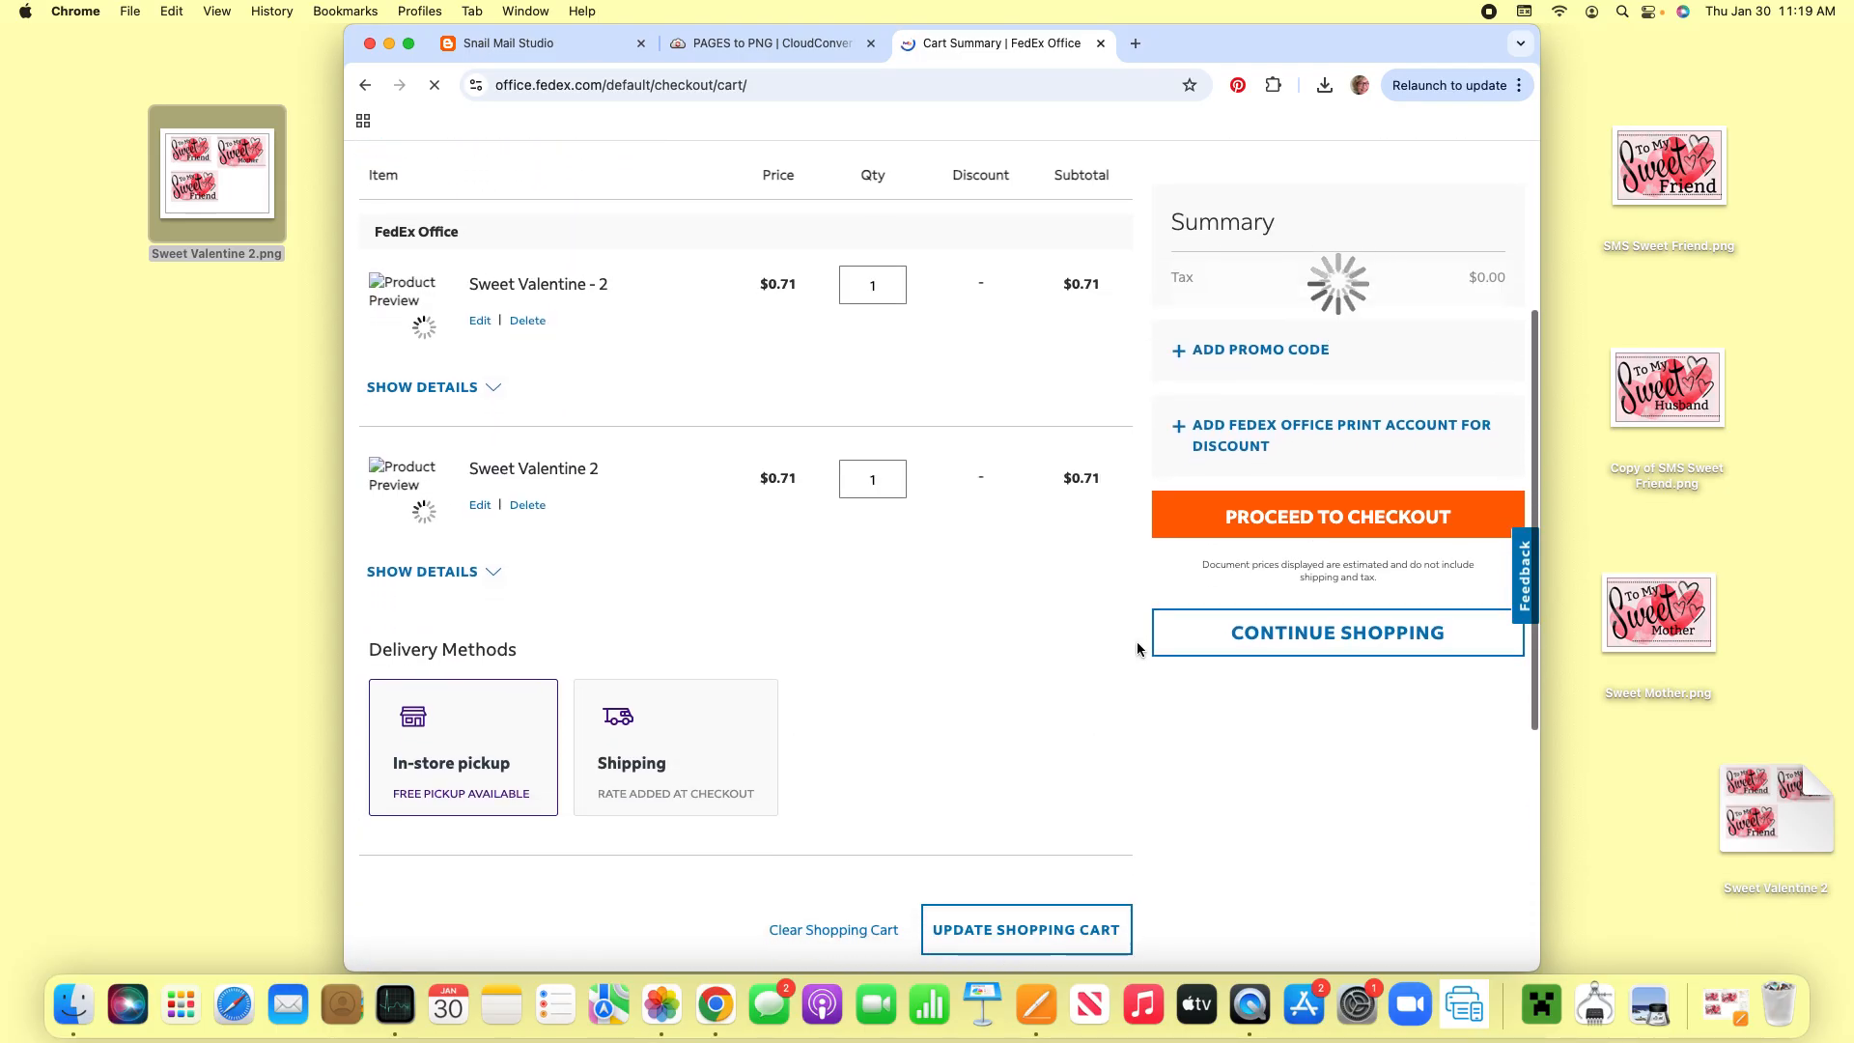
scroll(1138, 641, down, 2)
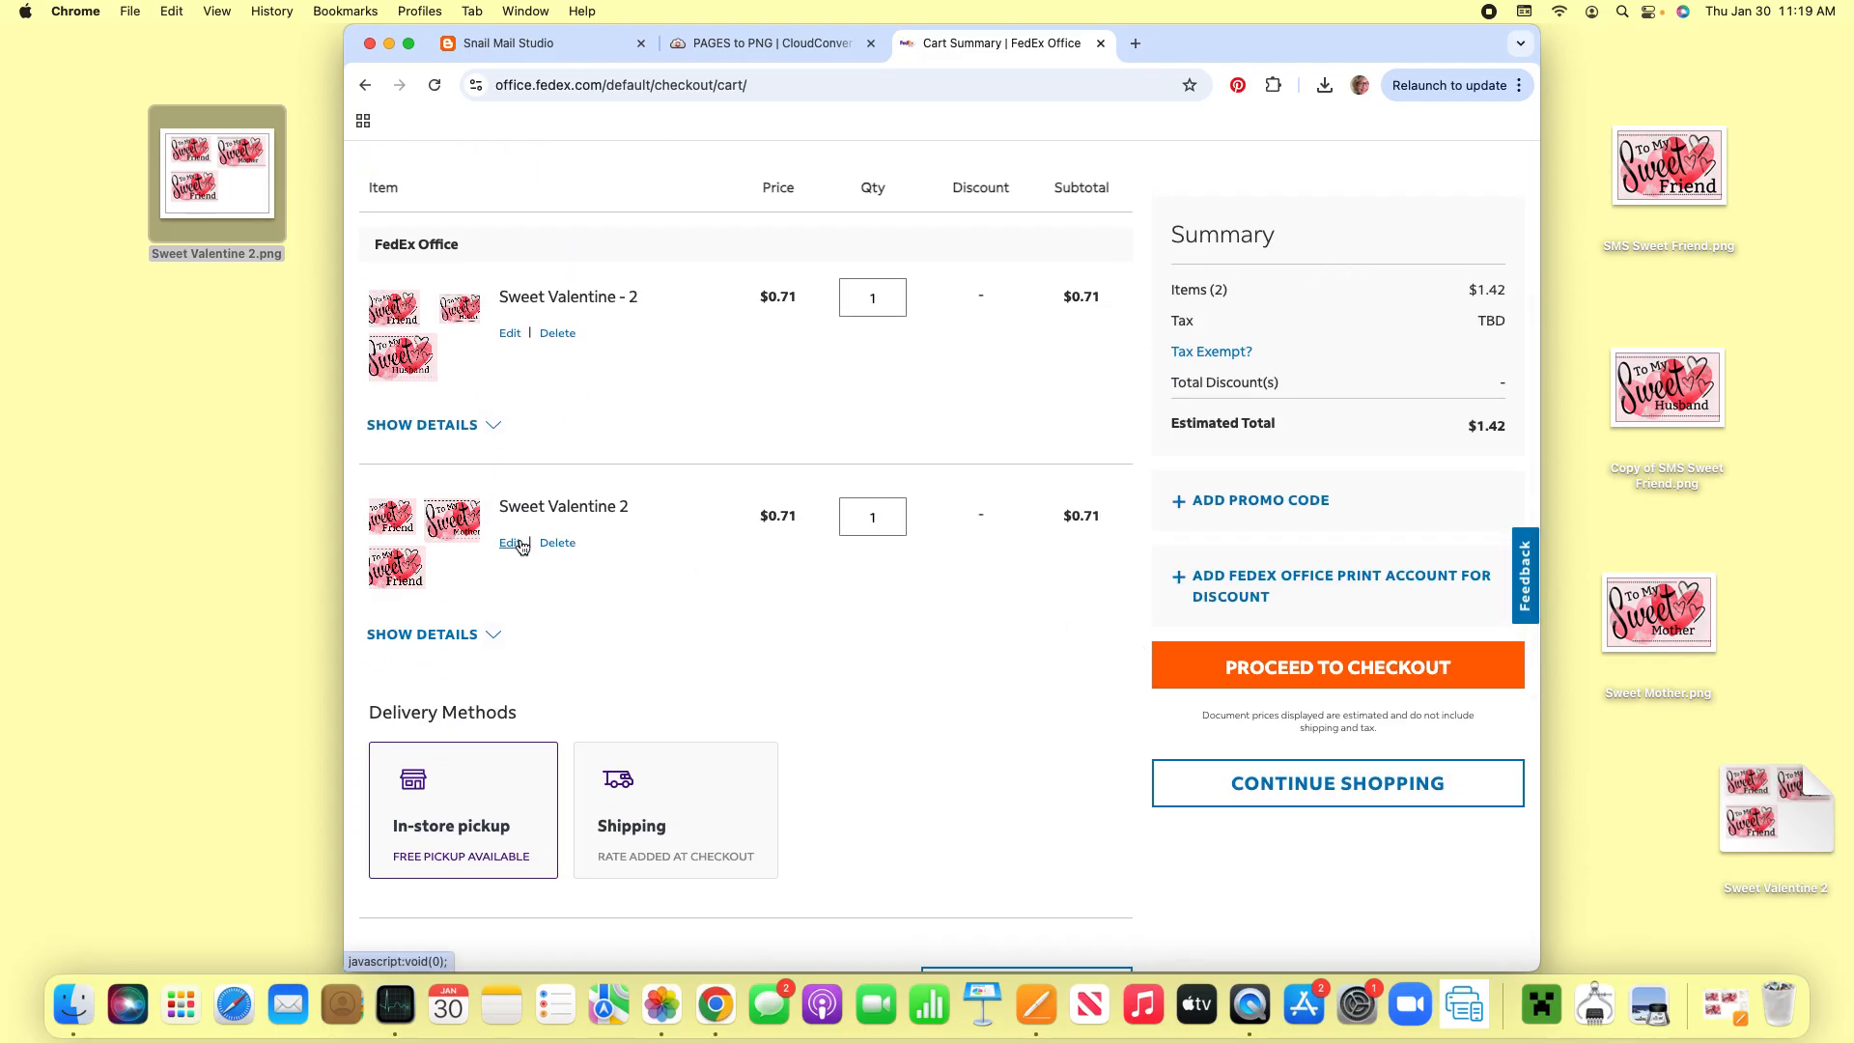
click(560, 544)
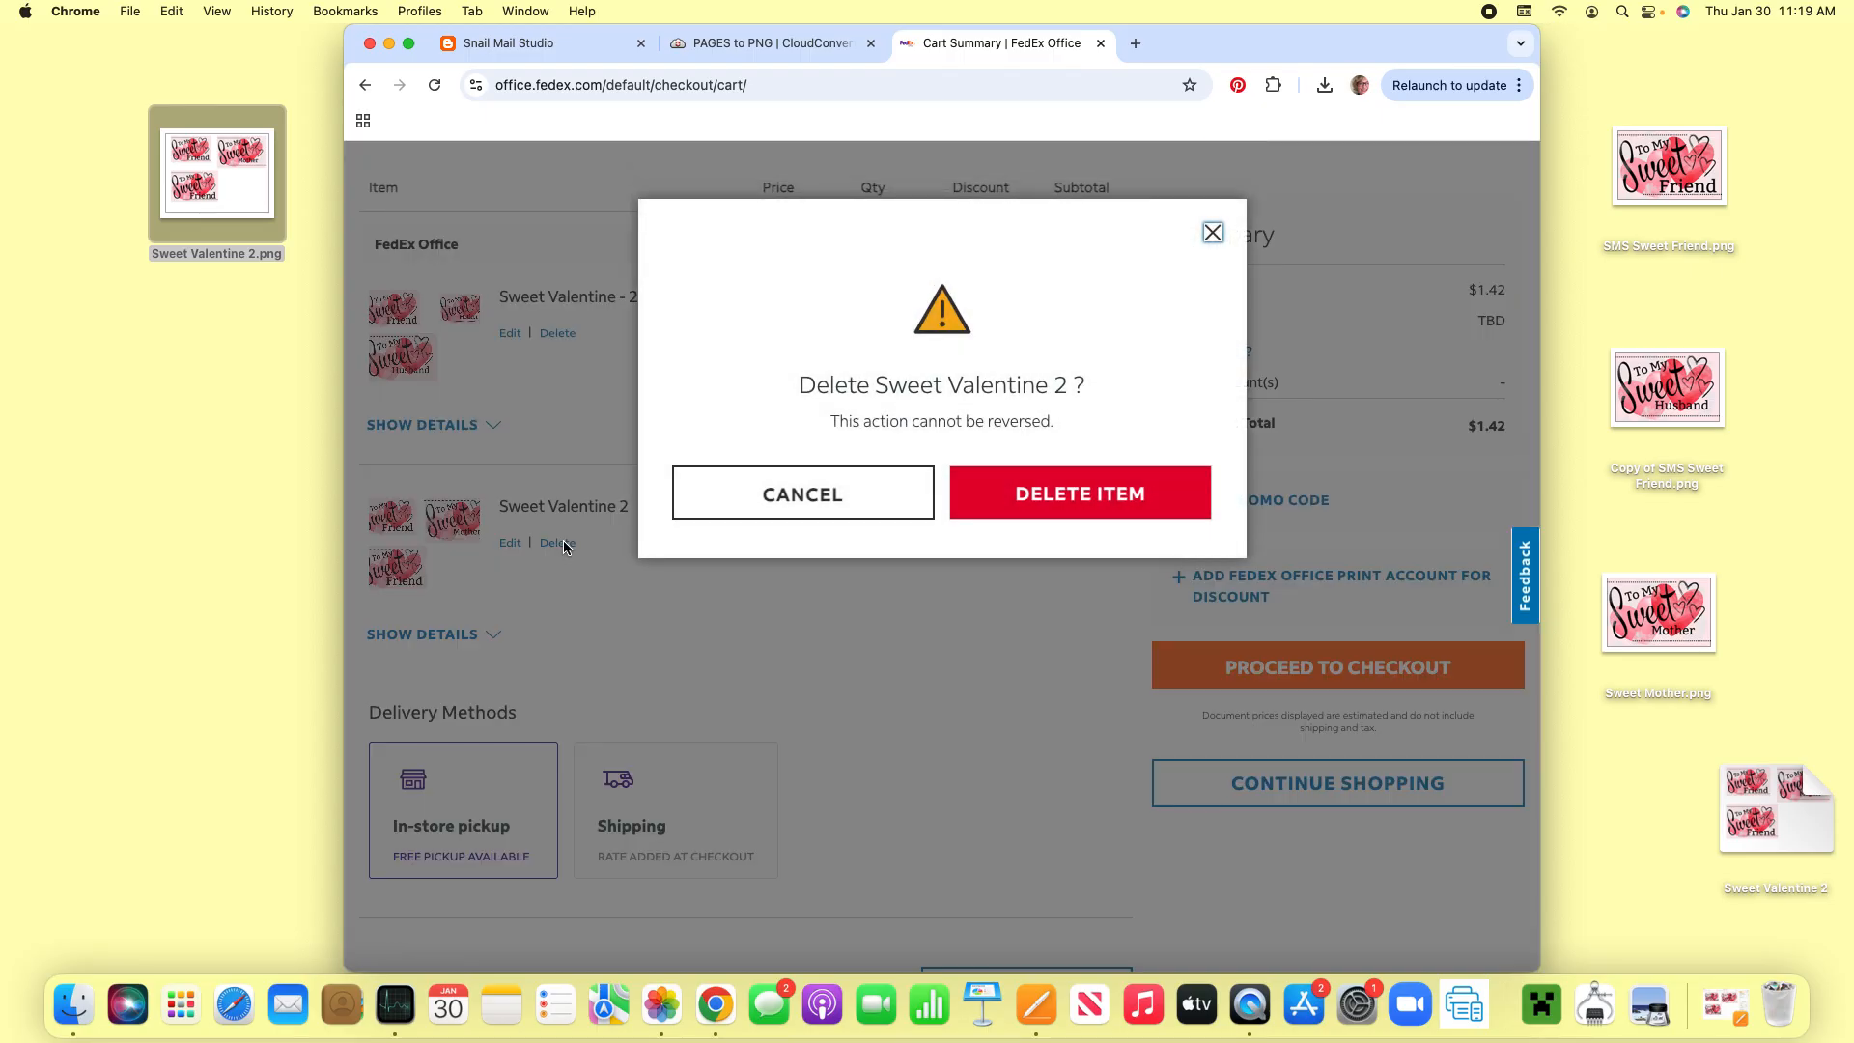
click(1051, 496)
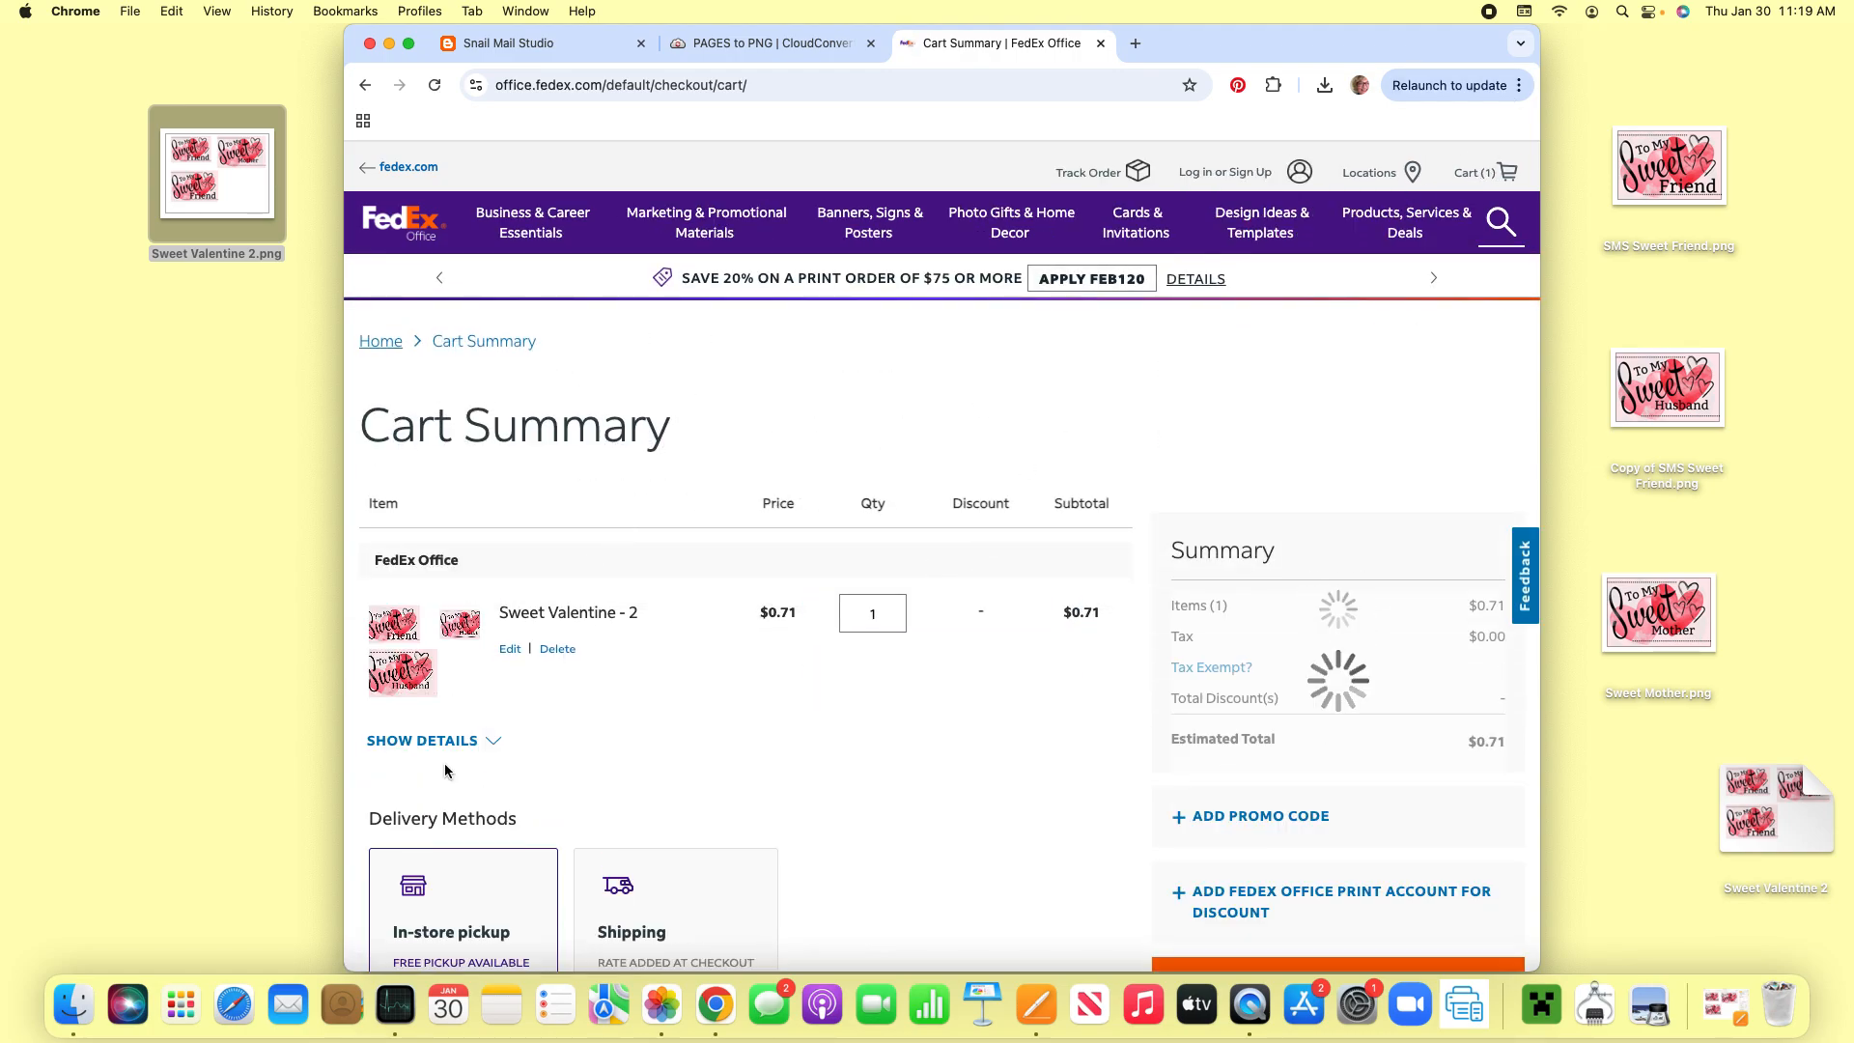
- Review the cart summary, checking the remaining item, the delivery methods, the estimated total and the checkout option
scroll(857, 651, down, 3)
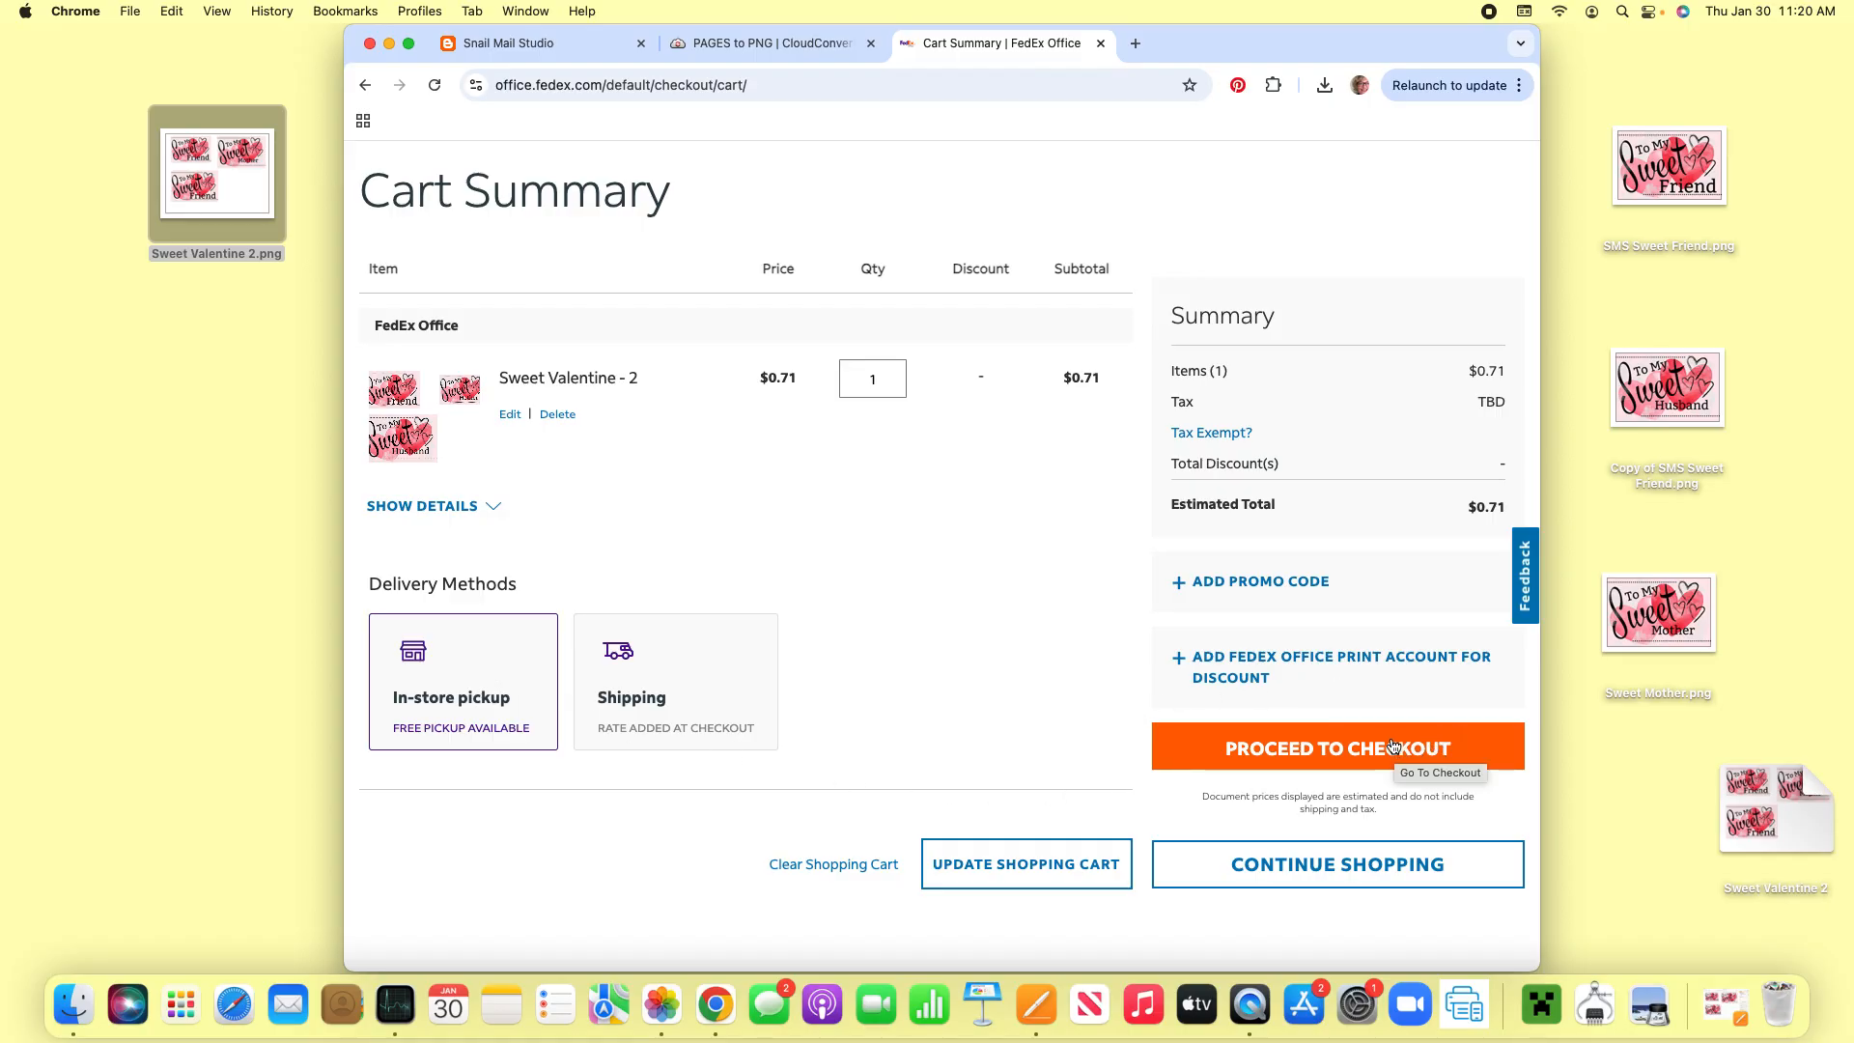
scroll(1394, 746, down, 3)
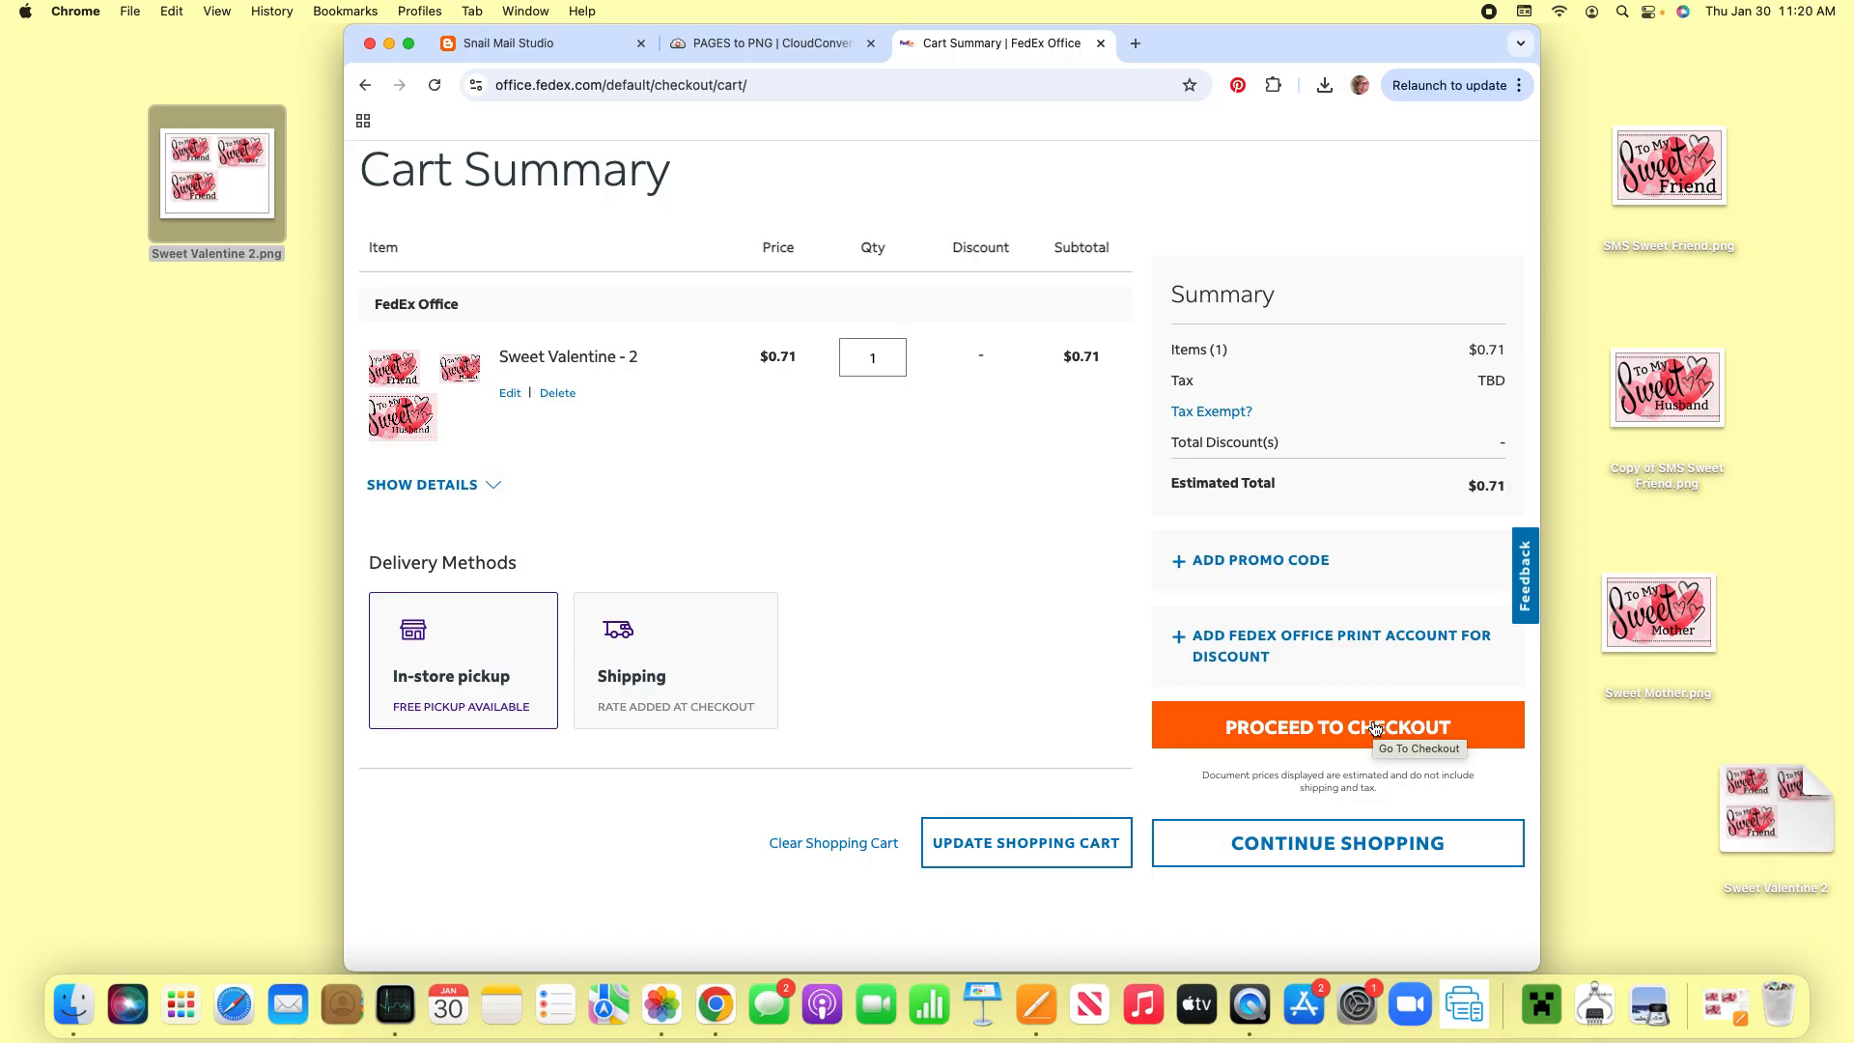
scroll(1375, 729, up, 1)
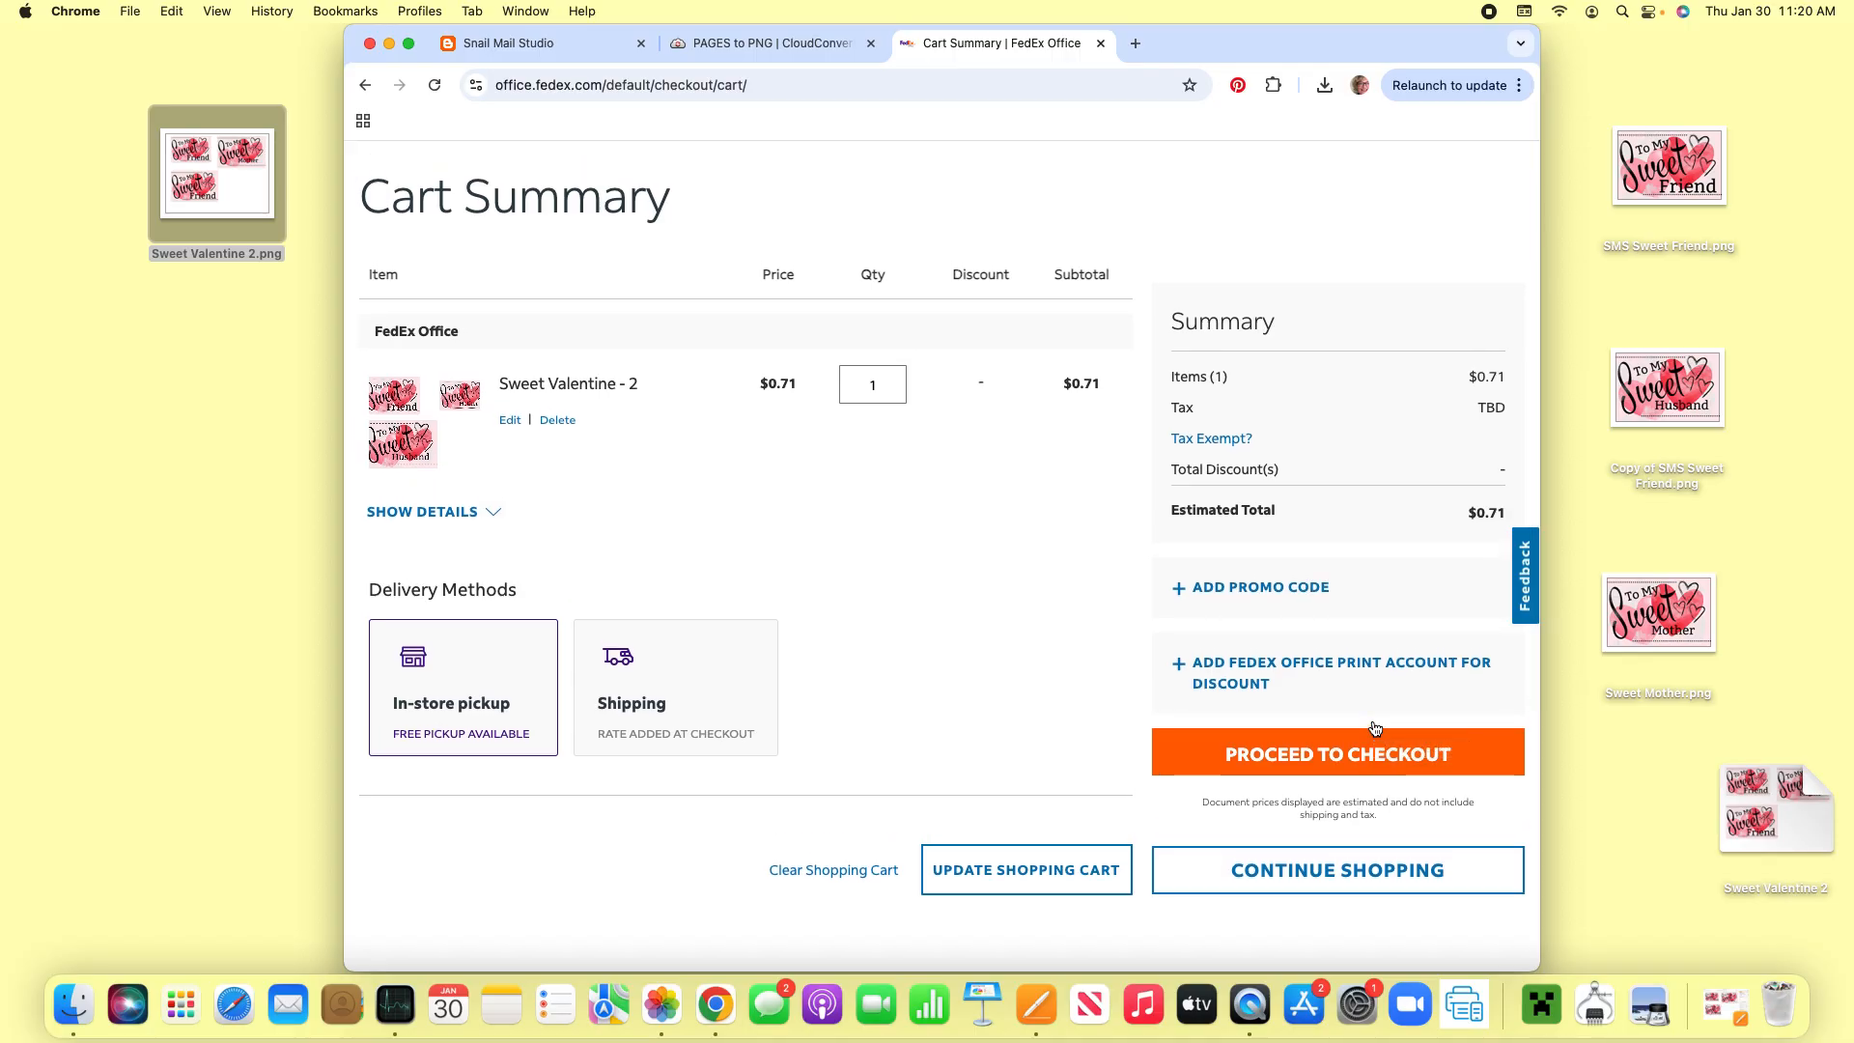
scroll(1375, 729, up, 5)
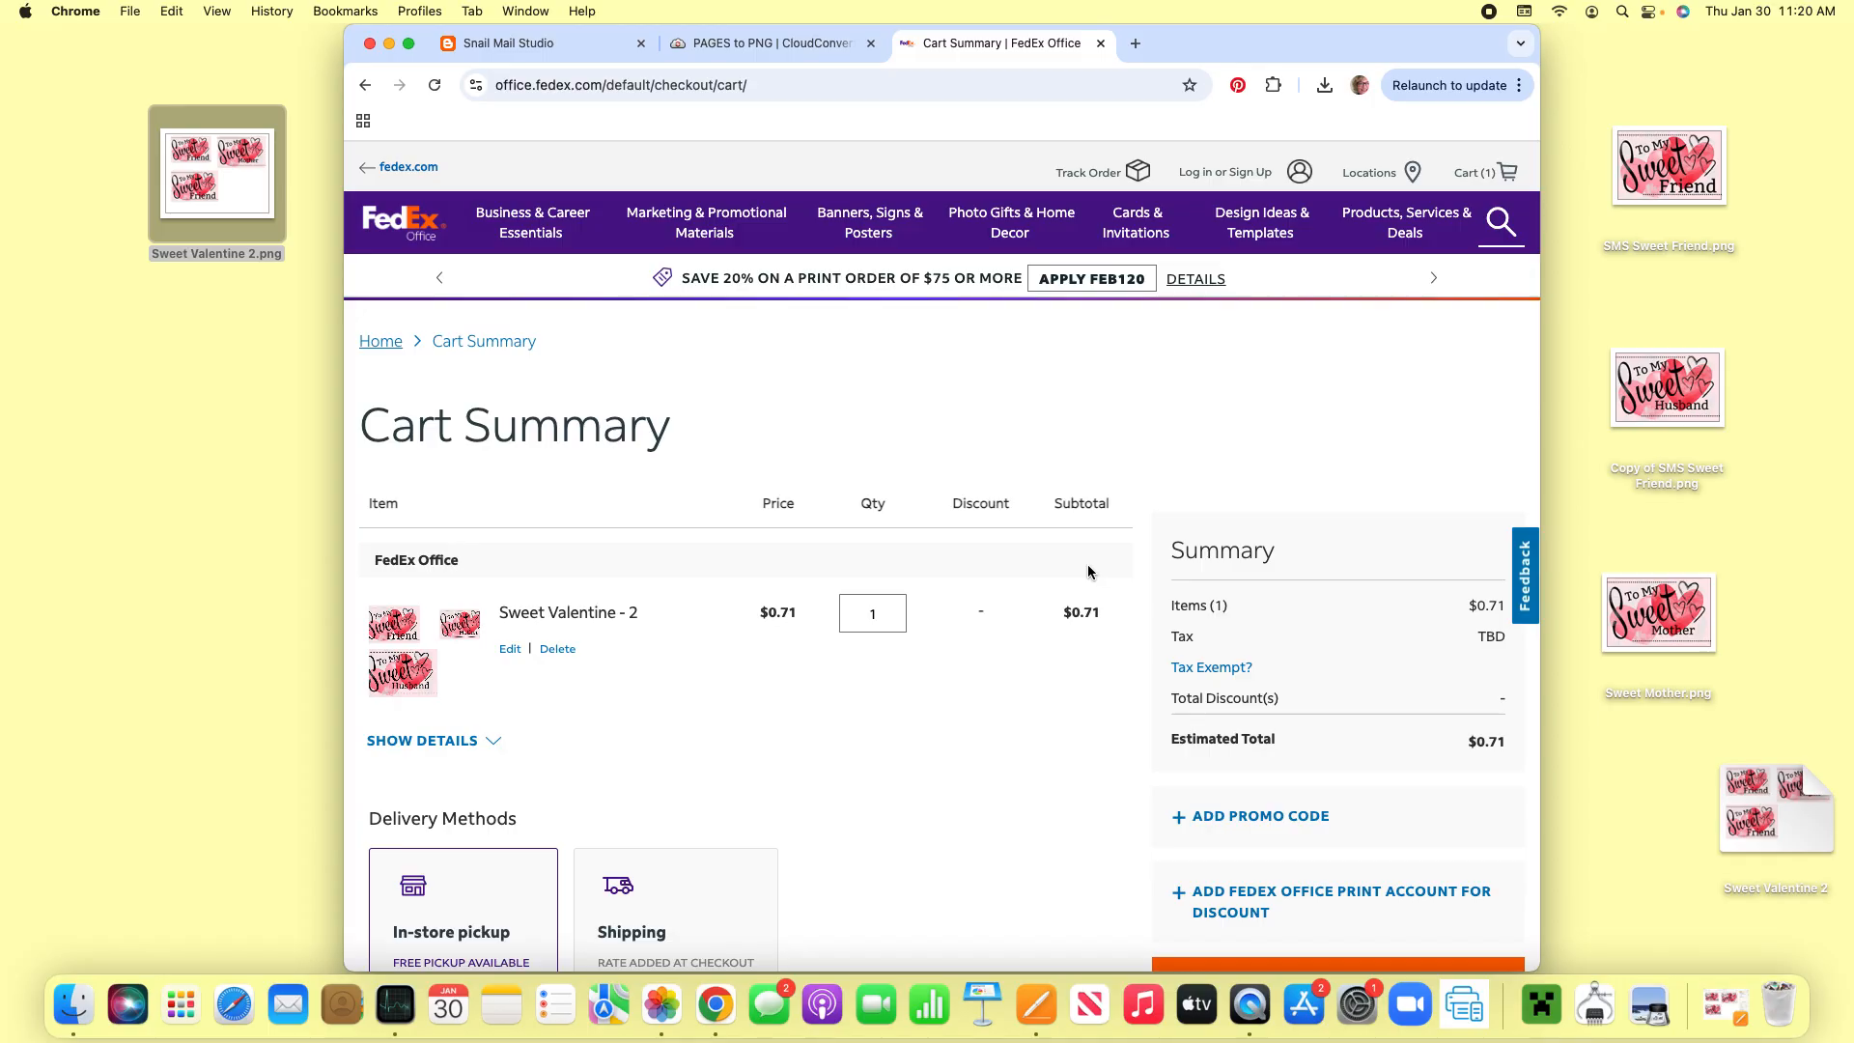
scroll(1092, 560, down, 3)
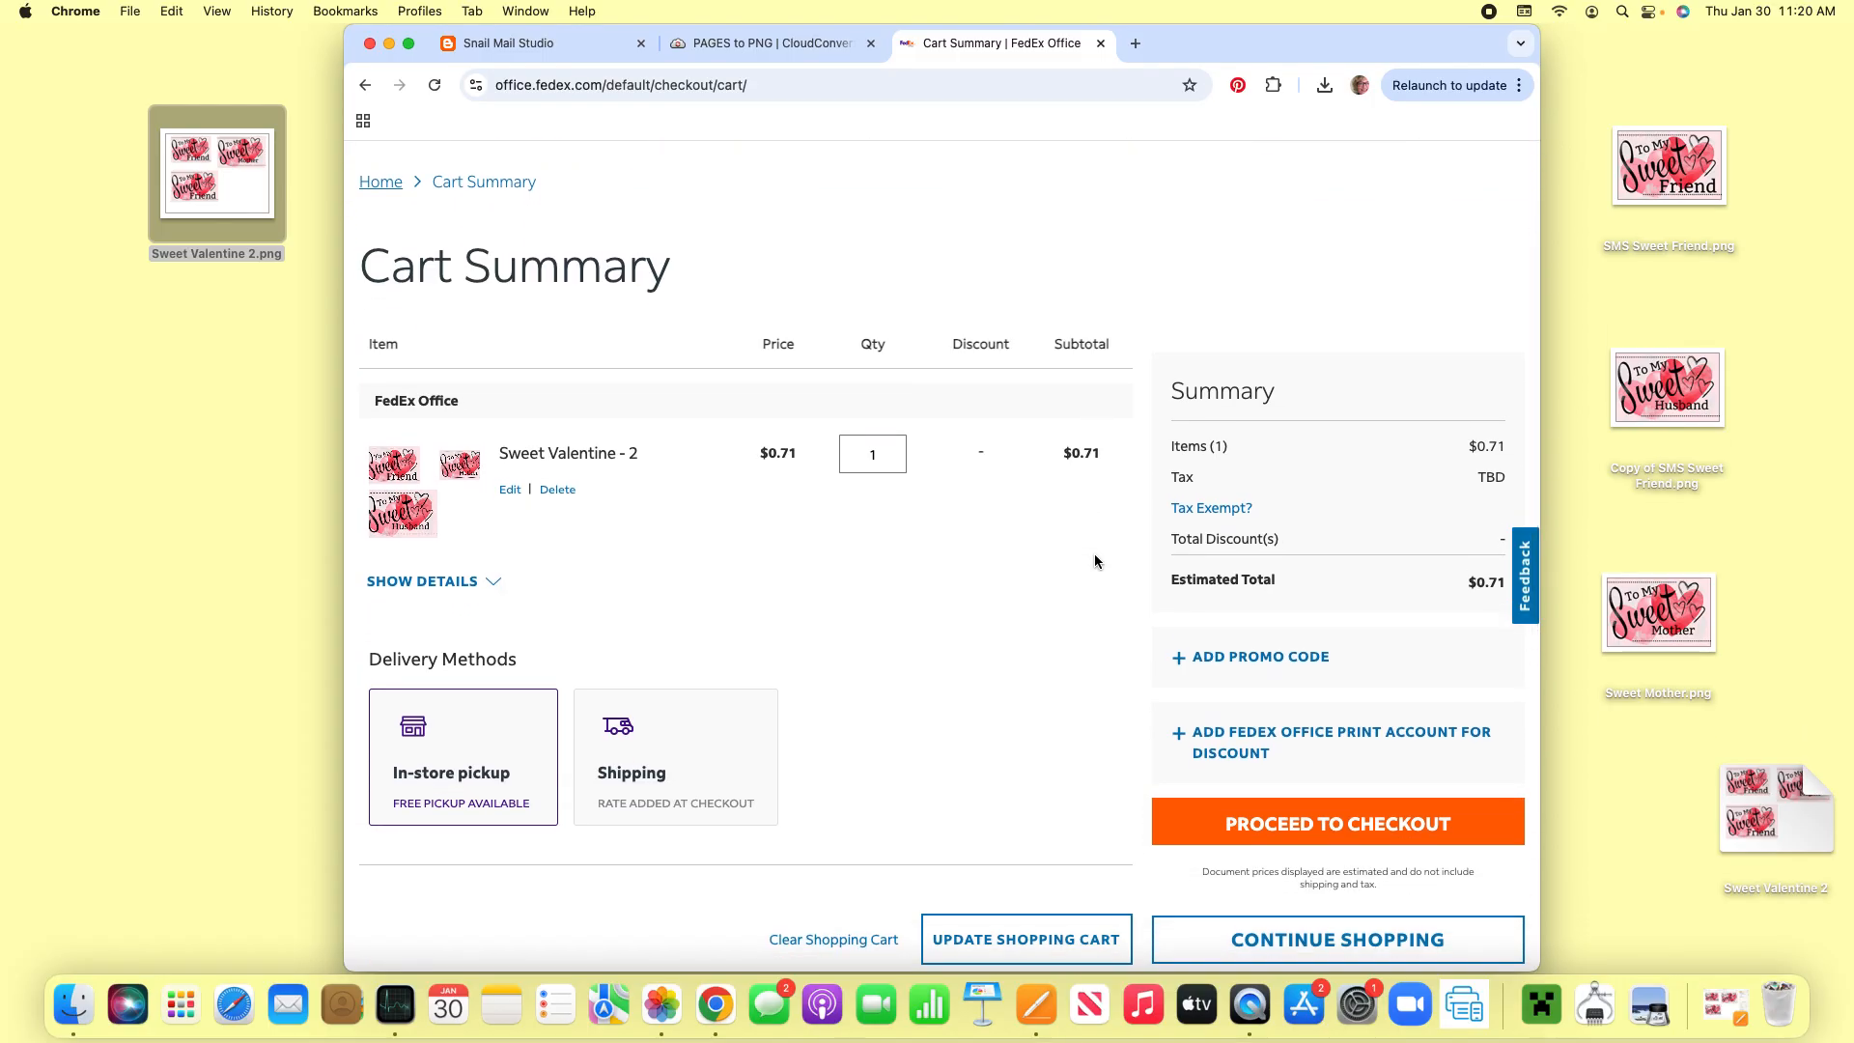
scroll(1095, 560, up, 3)
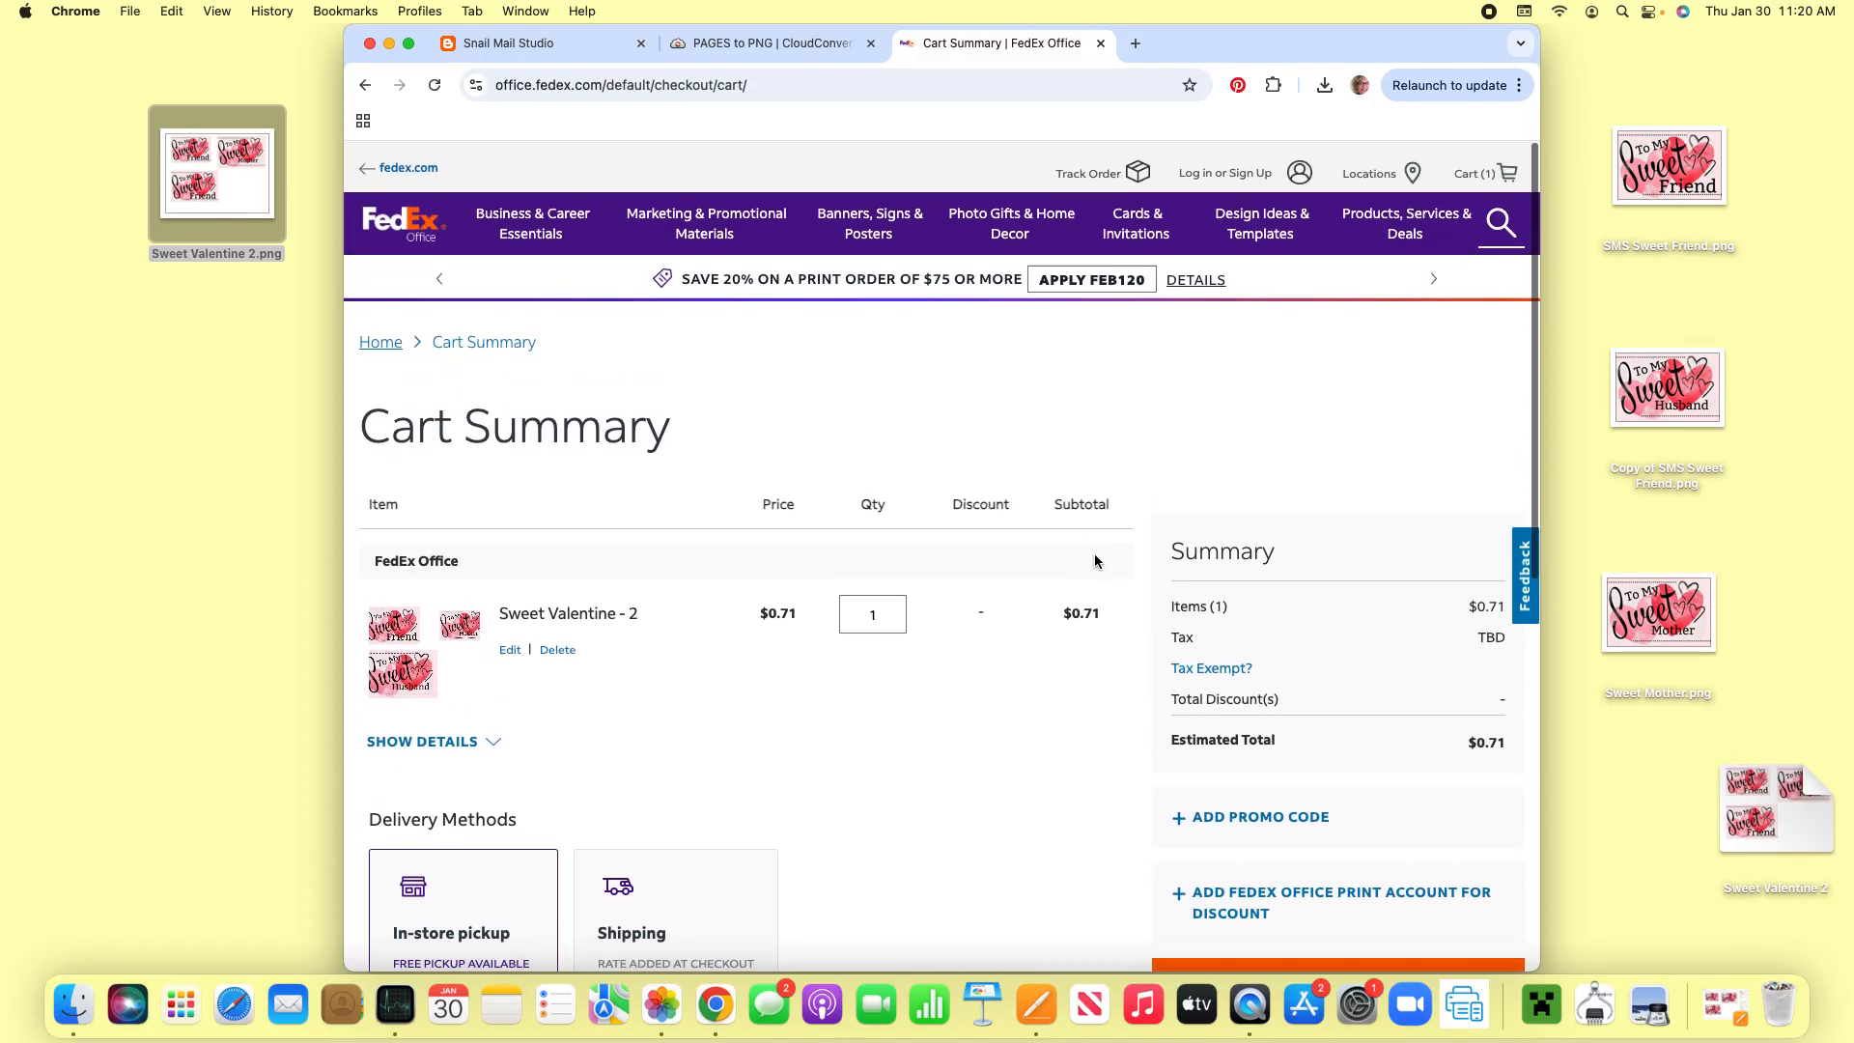